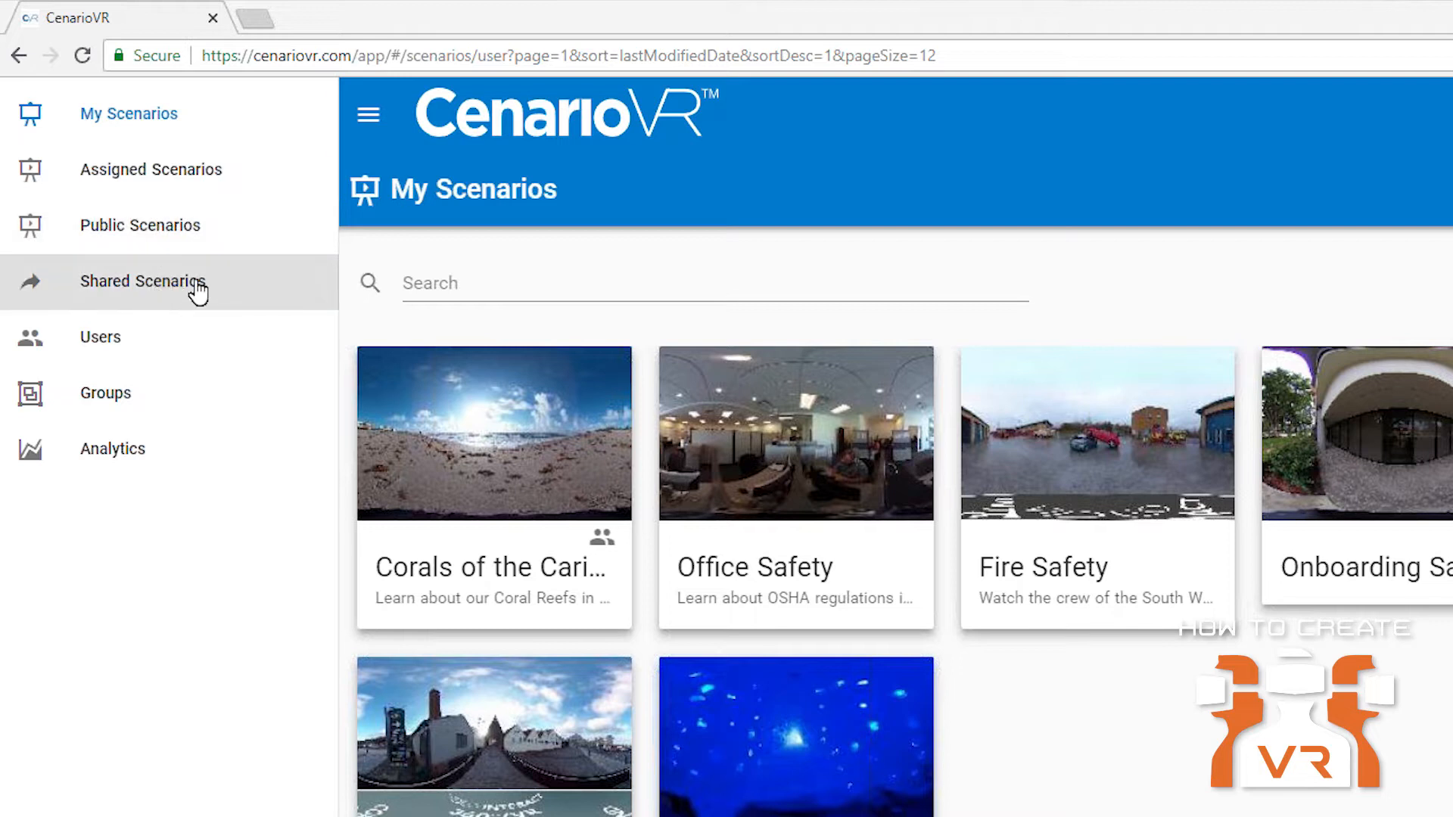
# Step: Open the Corals of the Caribbean scenario and preview it, following the beach scene's play hotspot to the seafloor
pyautogui.moveTo(600, 540)
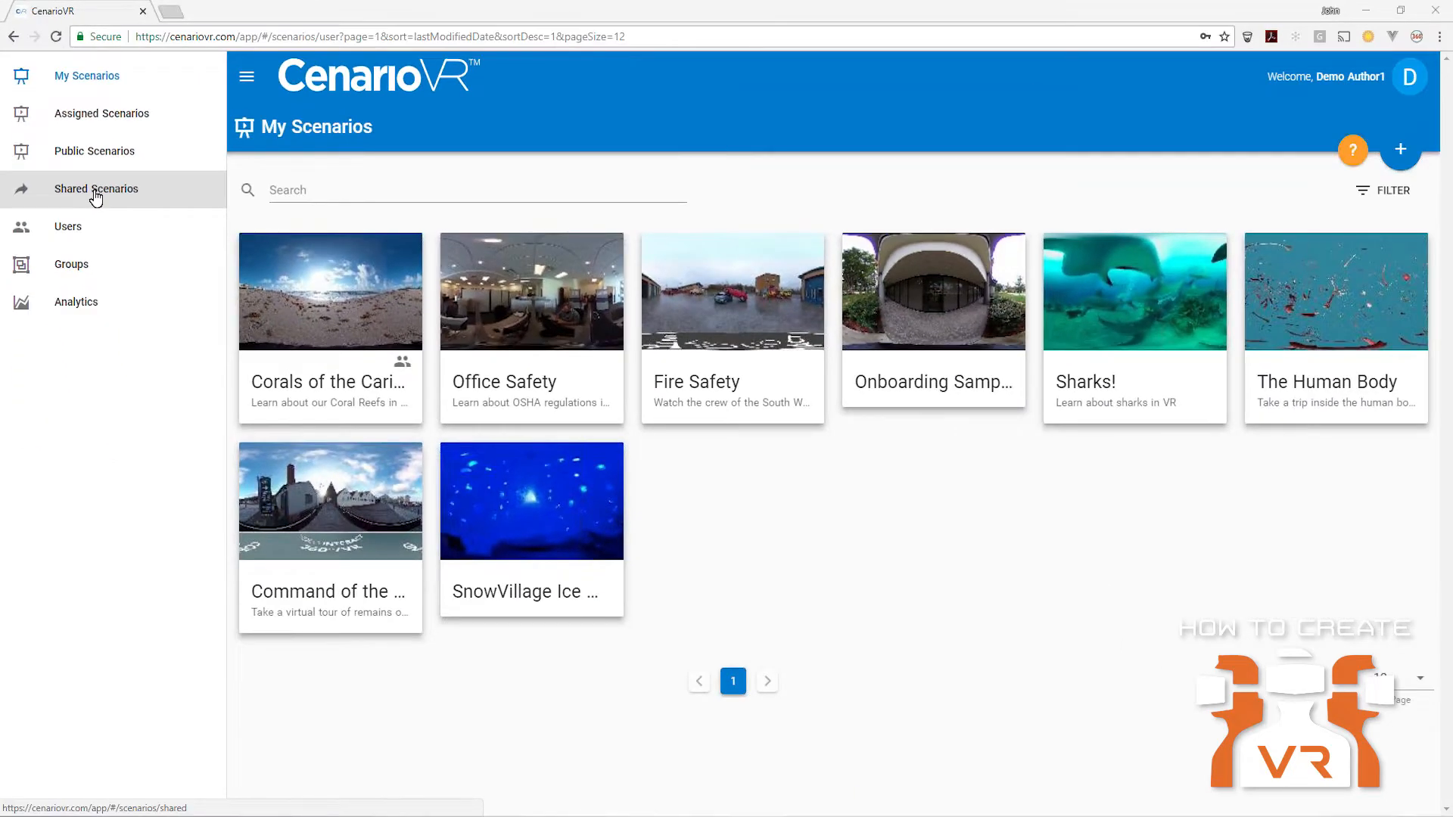
pyautogui.click(347, 333)
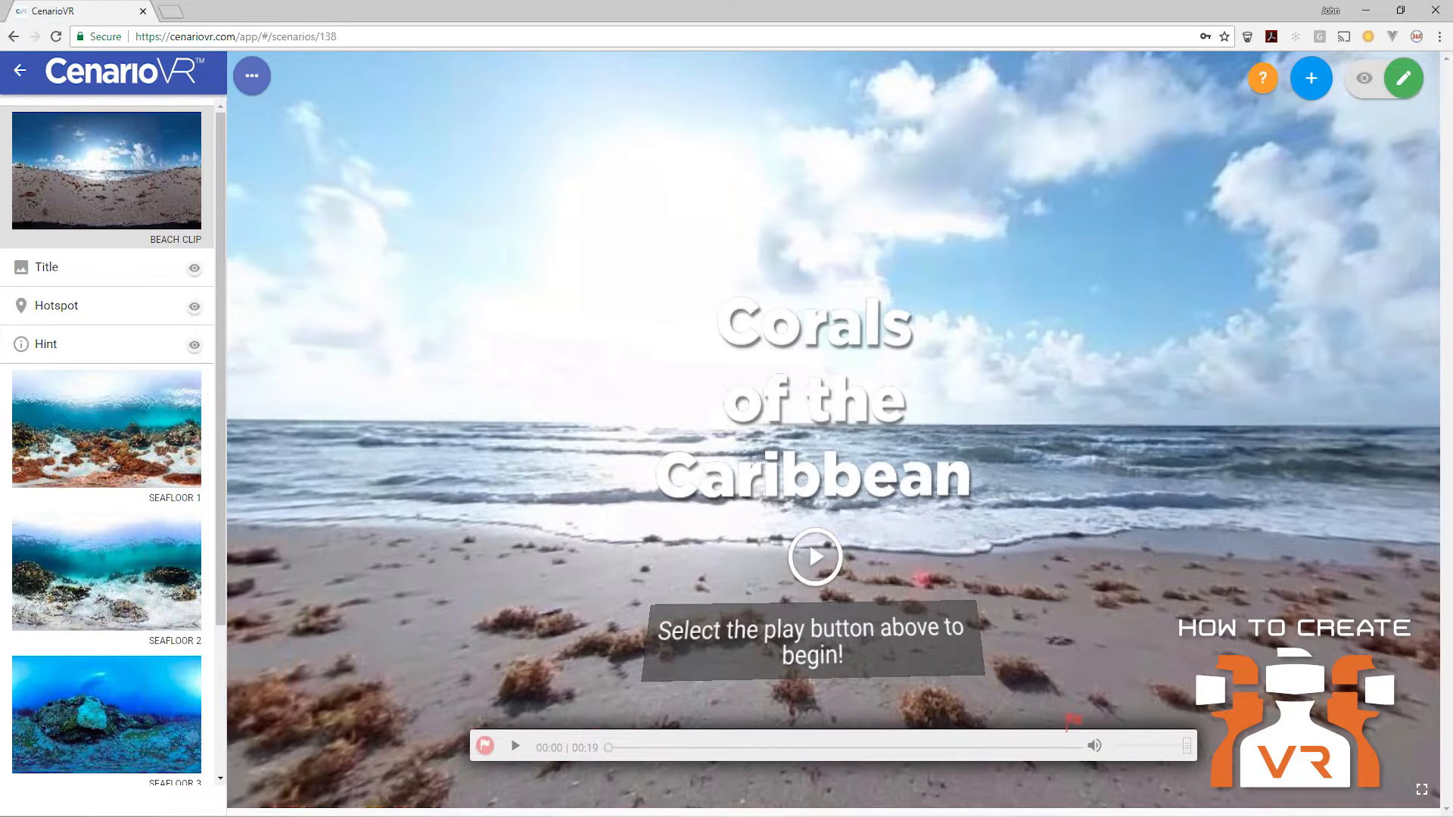
pyautogui.click(1364, 78)
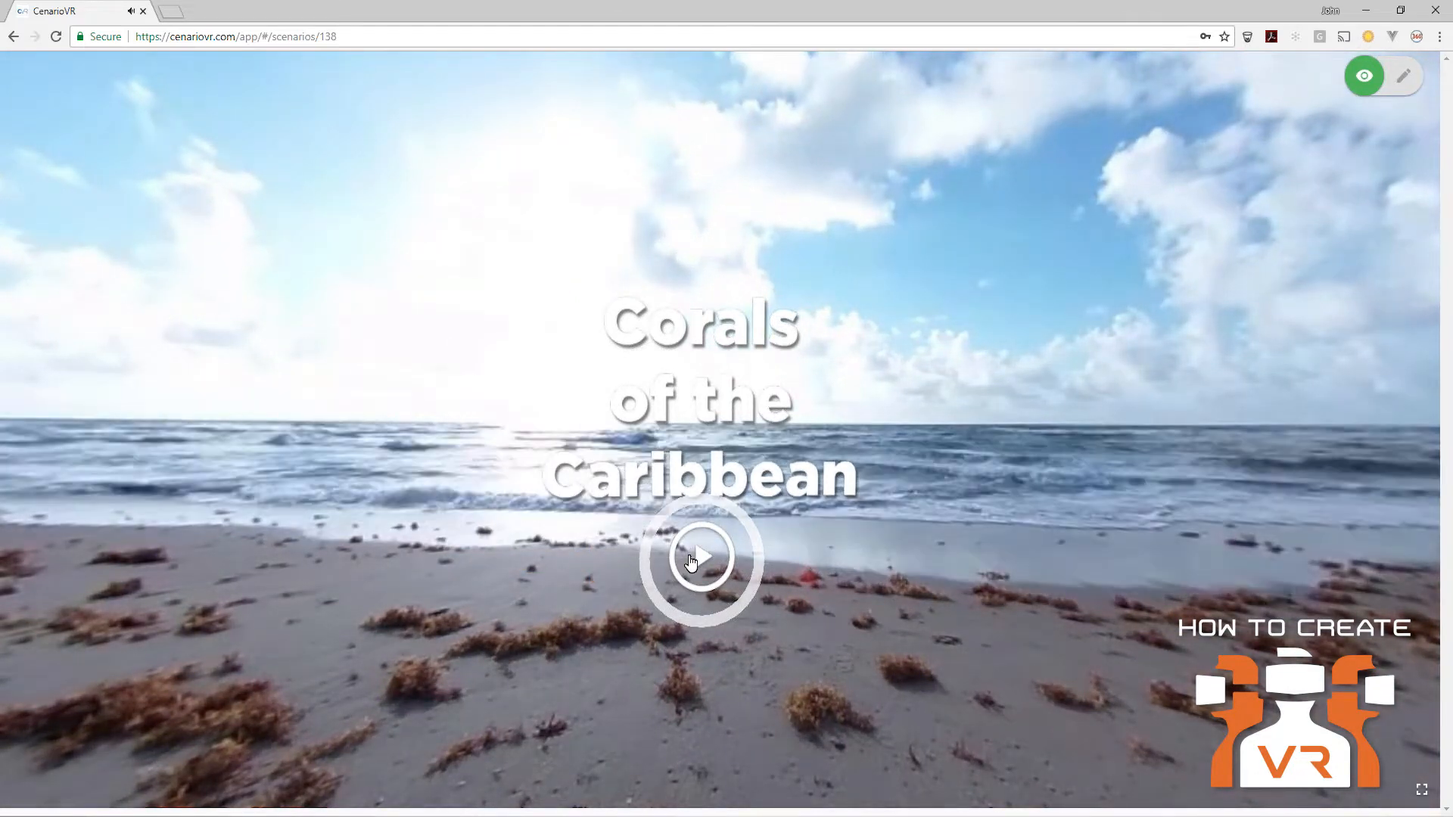
pyautogui.click(690, 560)
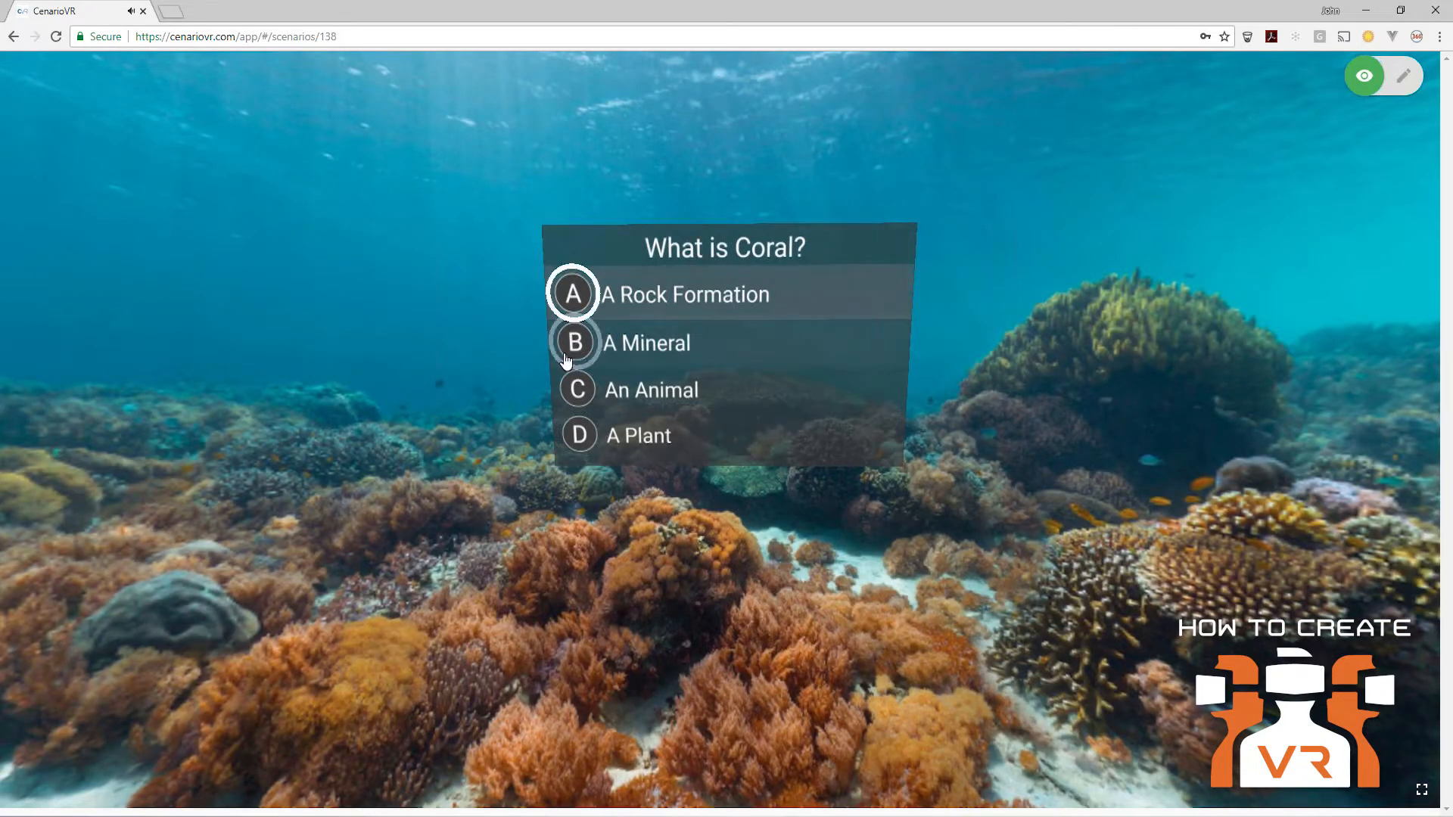
# Step: Return from the preview to editing and open the Beach Clip scene
pyautogui.click(1401, 76)
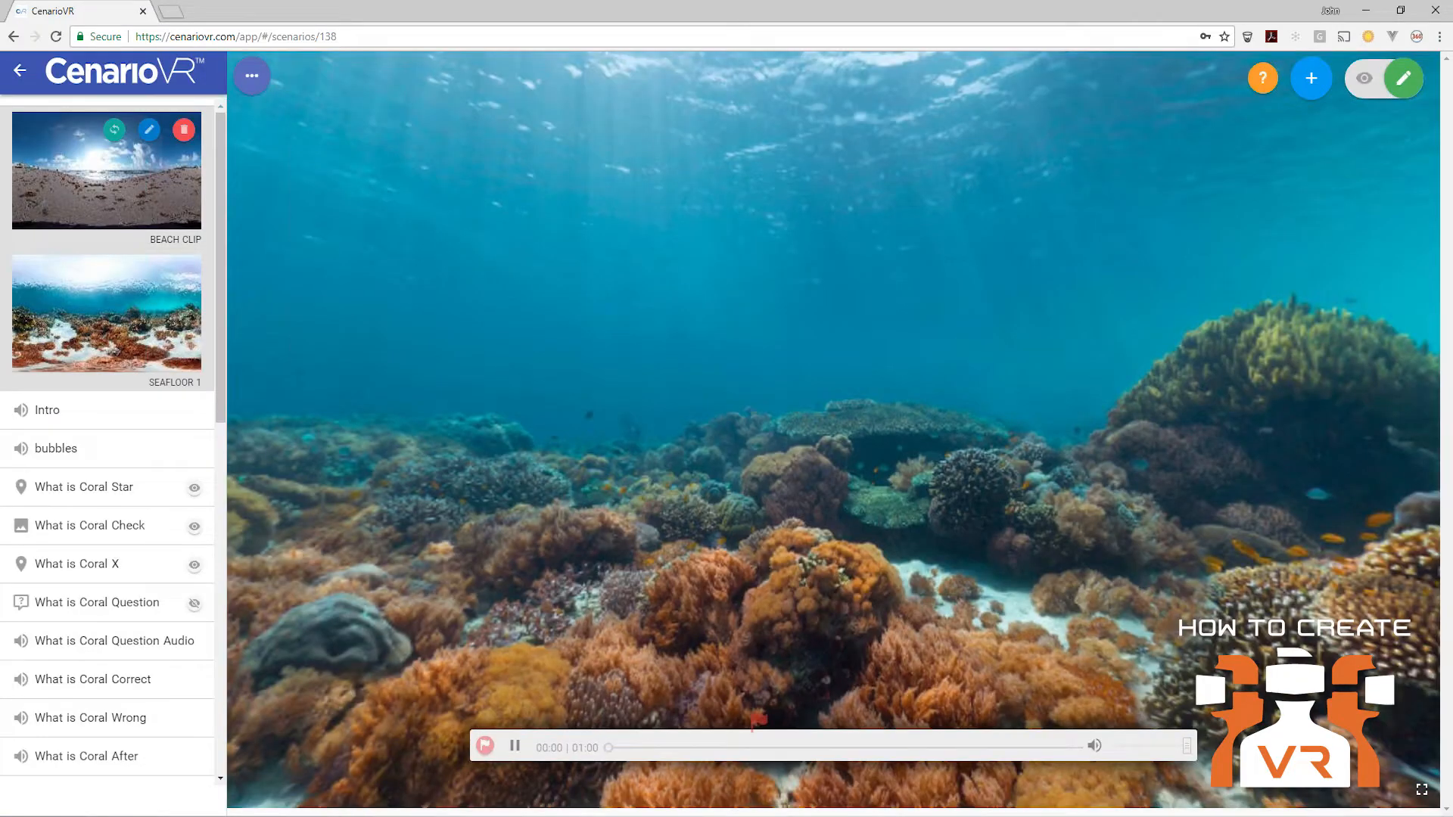
pyautogui.click(106, 174)
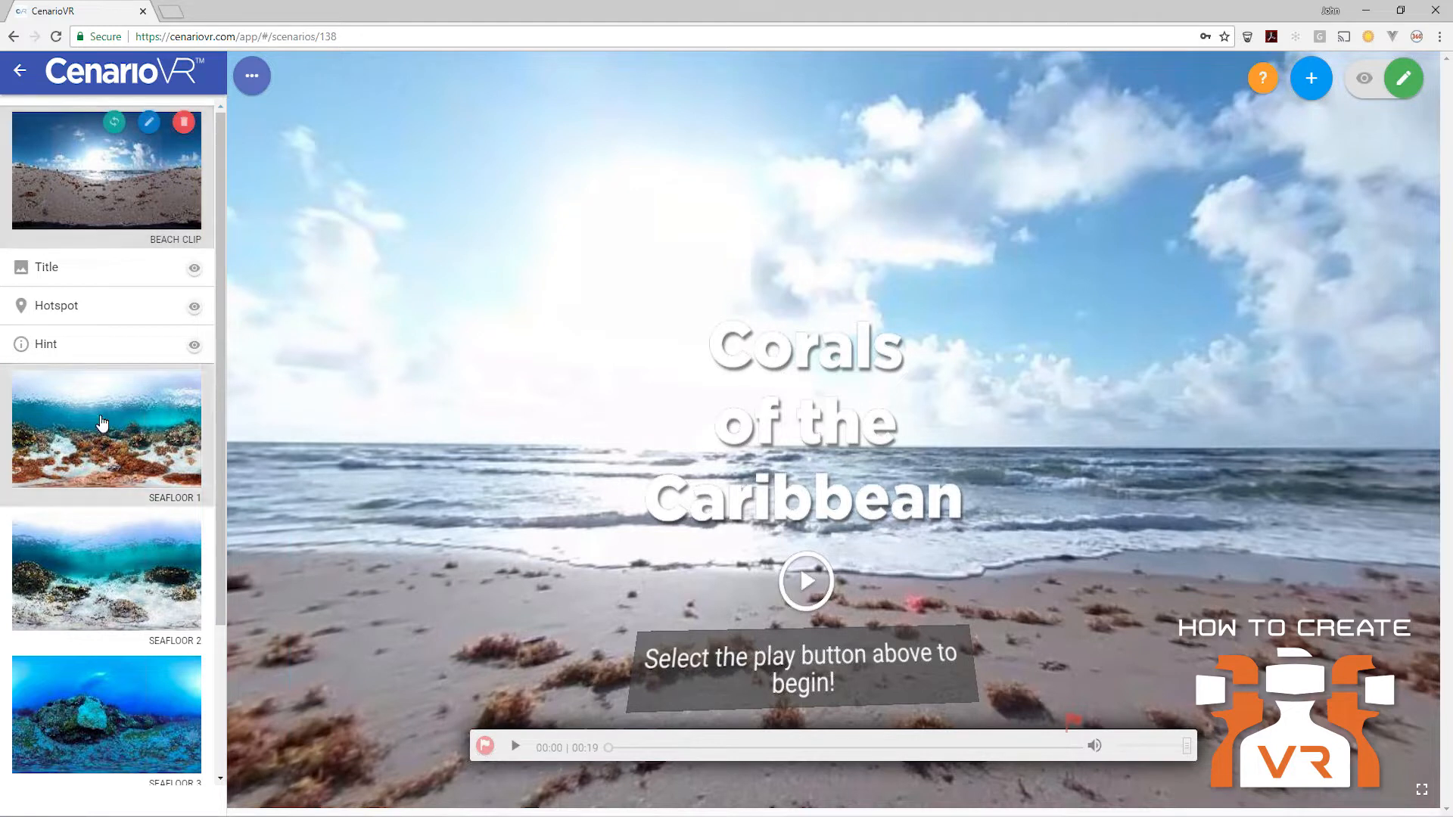
pyautogui.moveTo(102, 441)
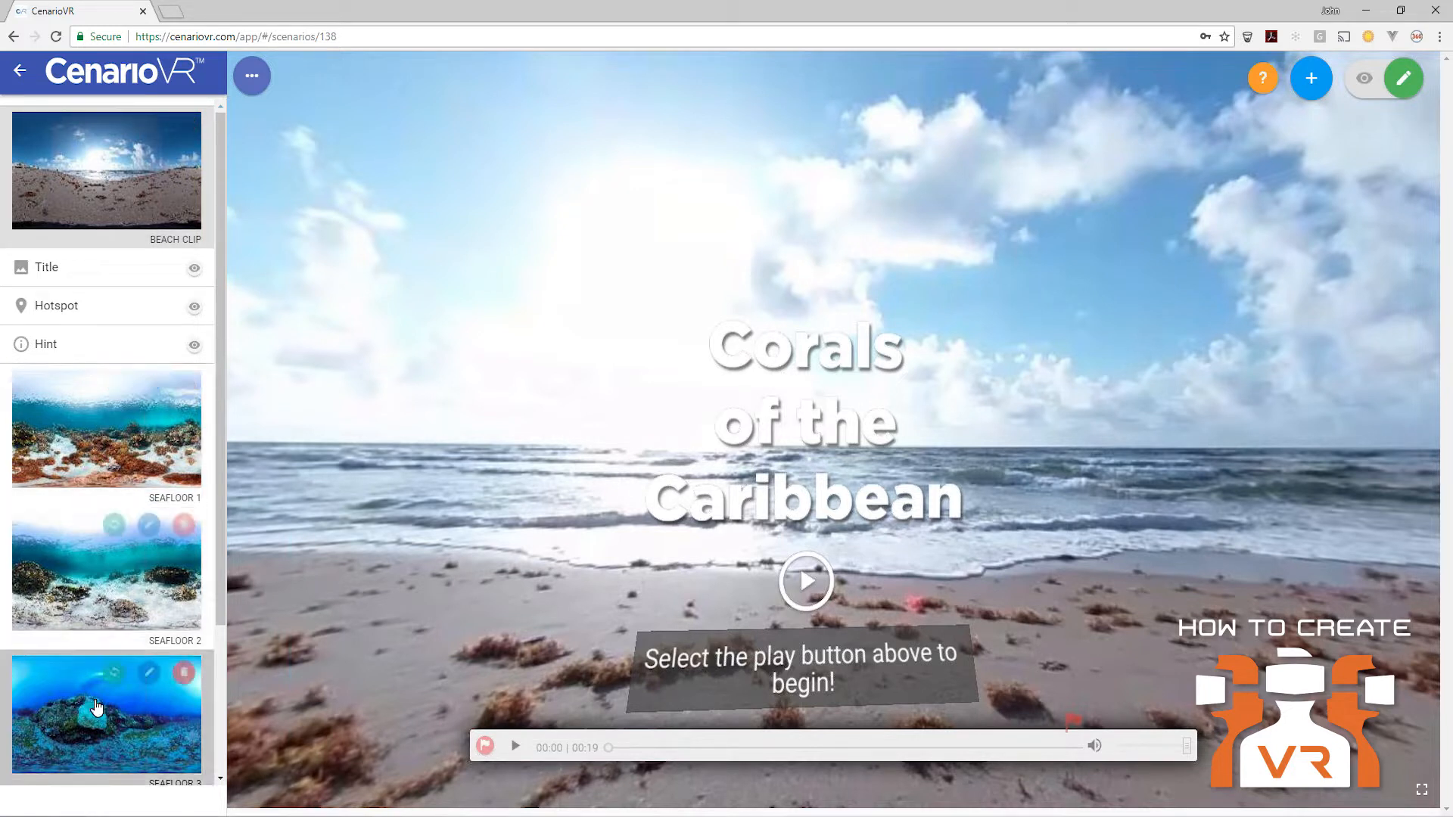
pyautogui.moveTo(59, 211)
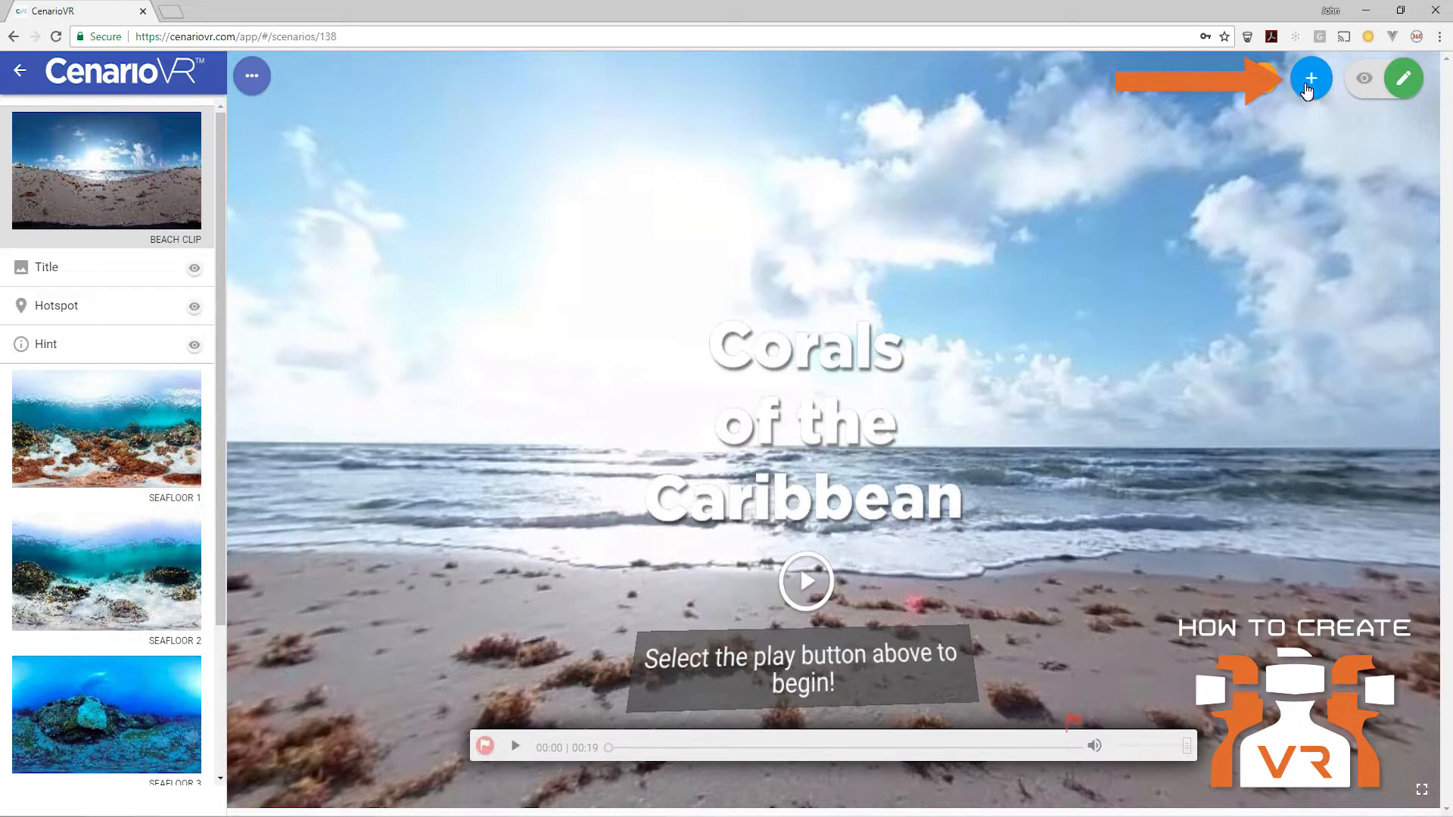
# Step: Check the types of objects that can be added, and open the play hotspot's properties to review its image resources
pyautogui.click(1307, 89)
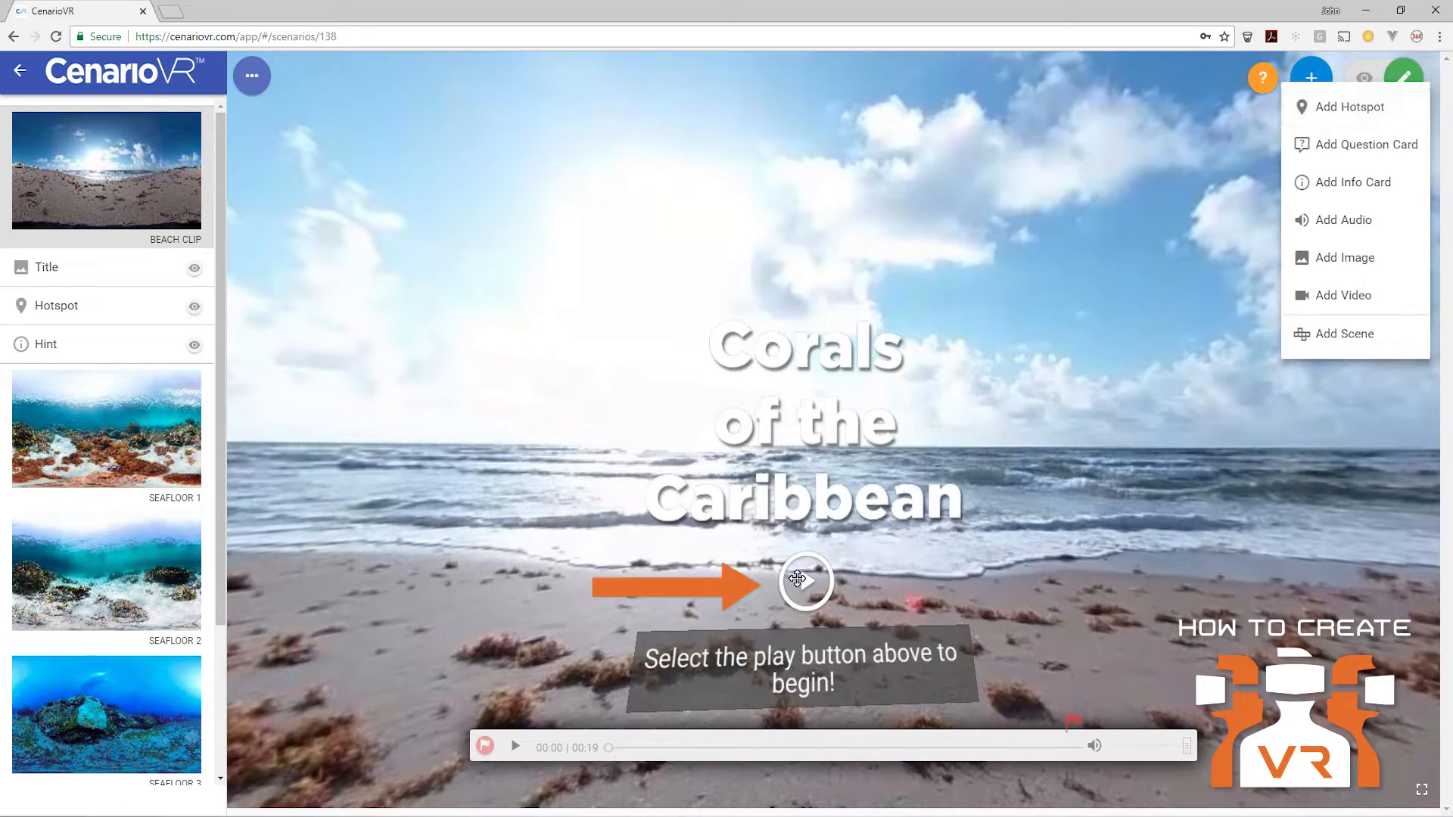
pyautogui.click(806, 580)
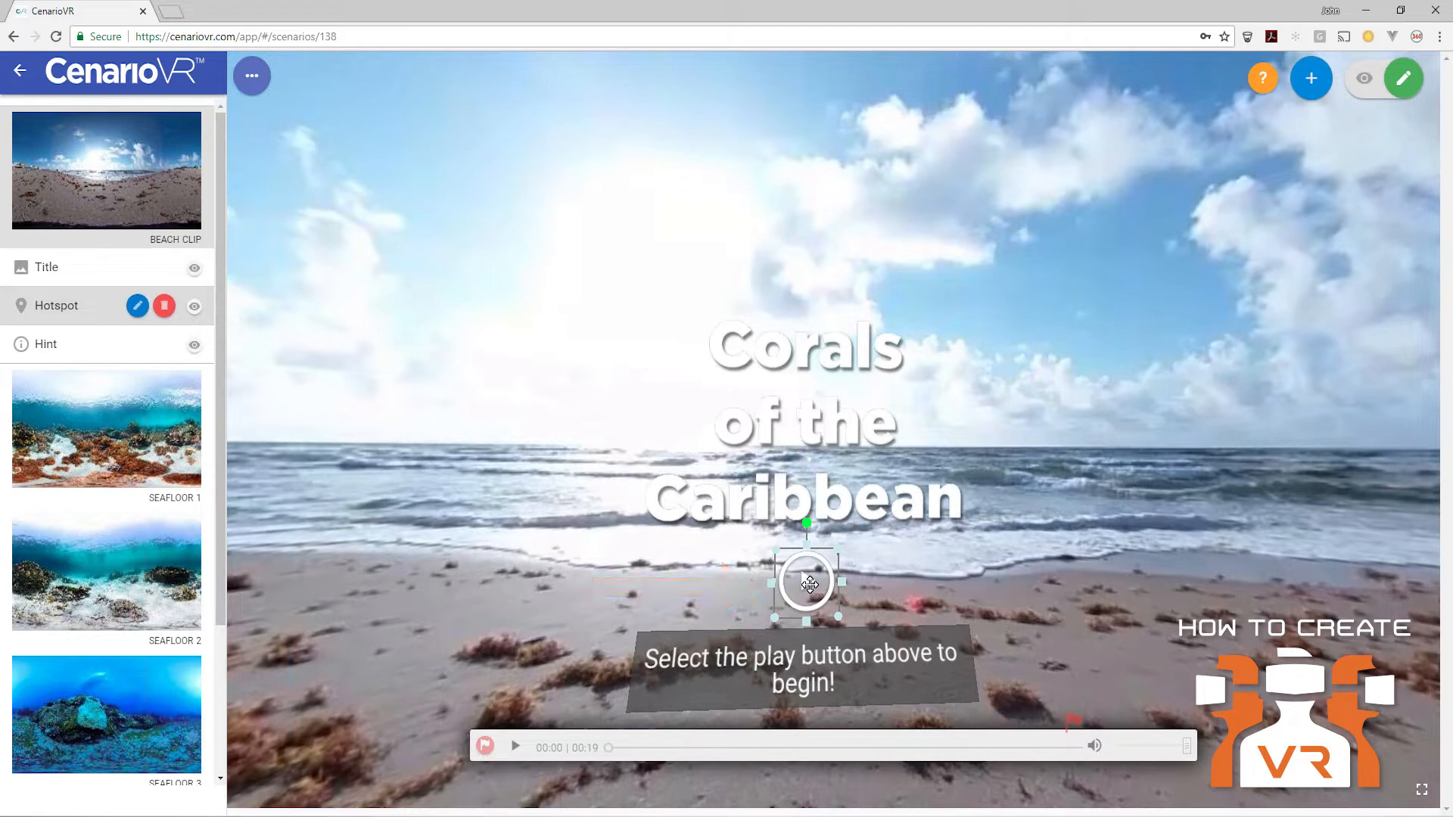
pyautogui.doubleClick(809, 585)
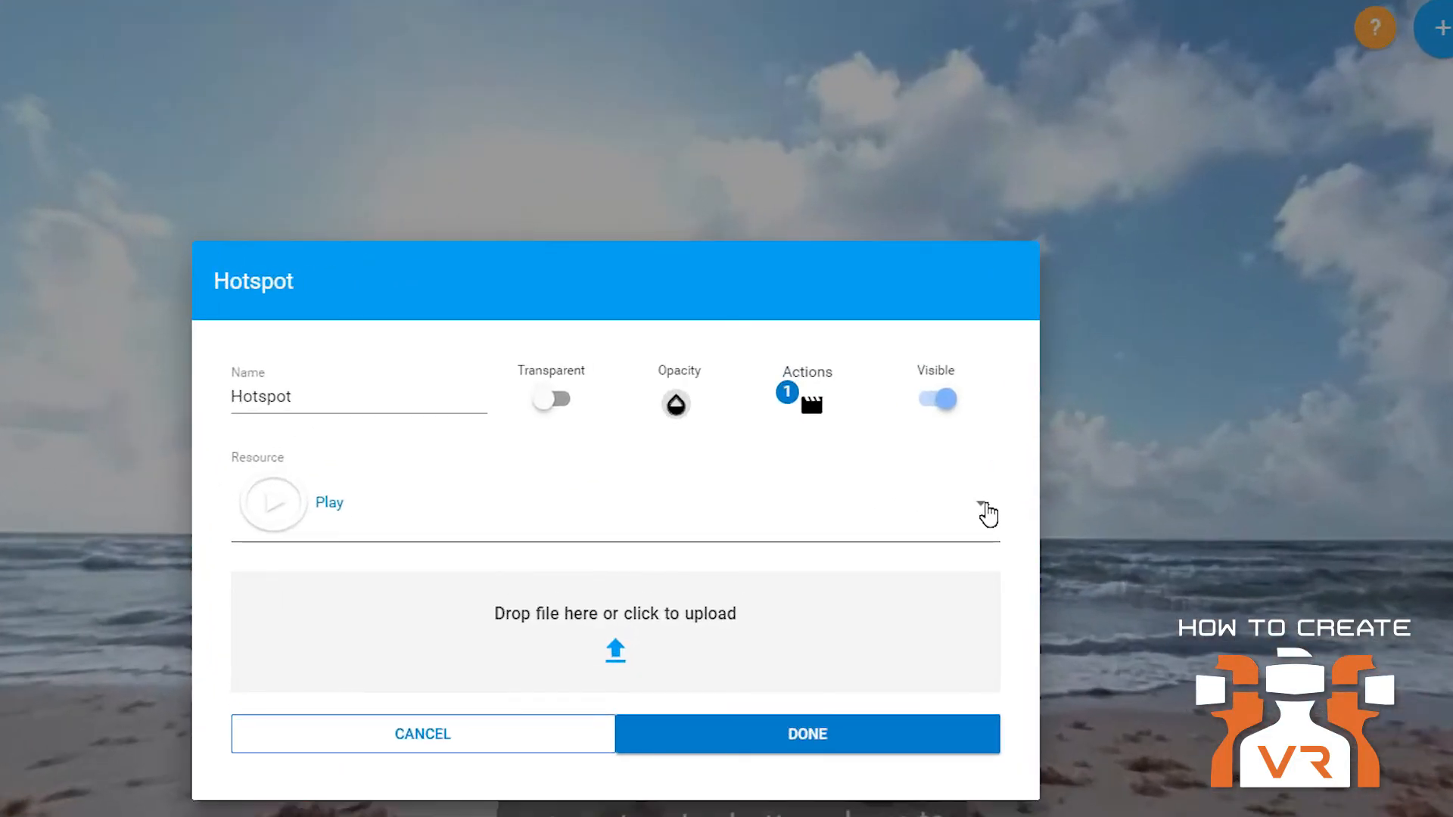
pyautogui.click(974, 455)
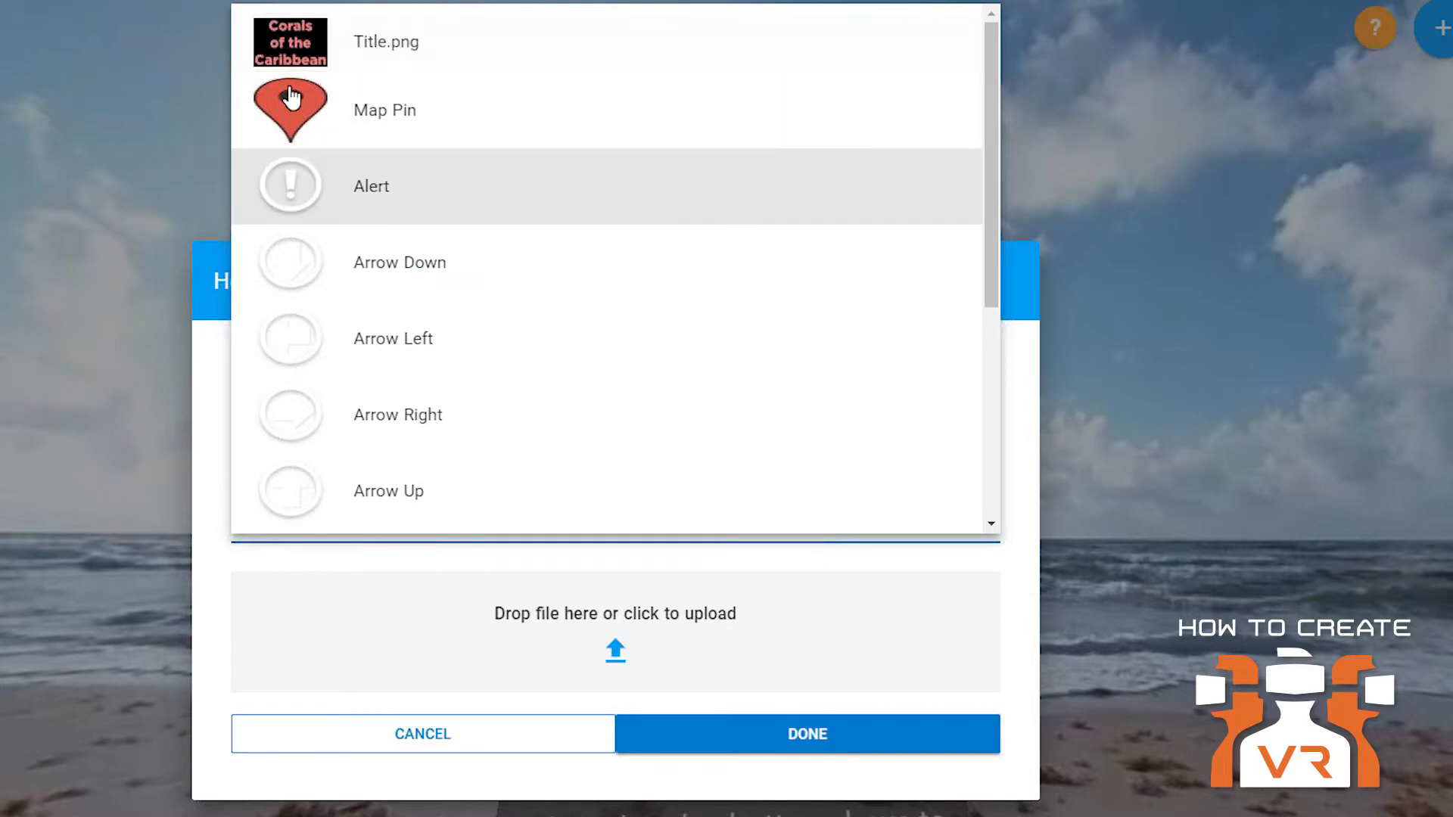
pyautogui.click(1132, 310)
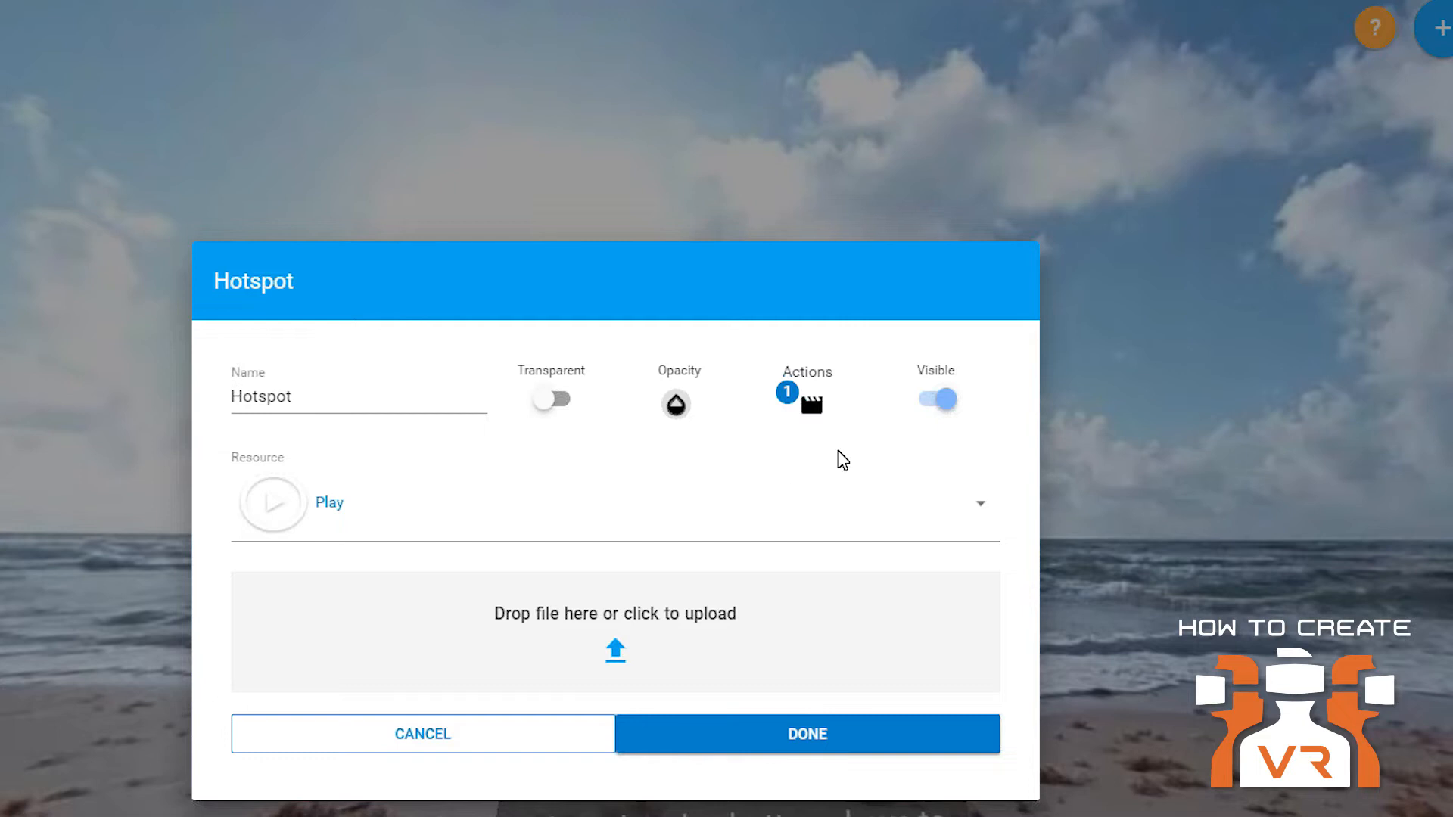
# Step: Open the hotspot's actions and examine the available link target scenes and action types
pyautogui.click(812, 407)
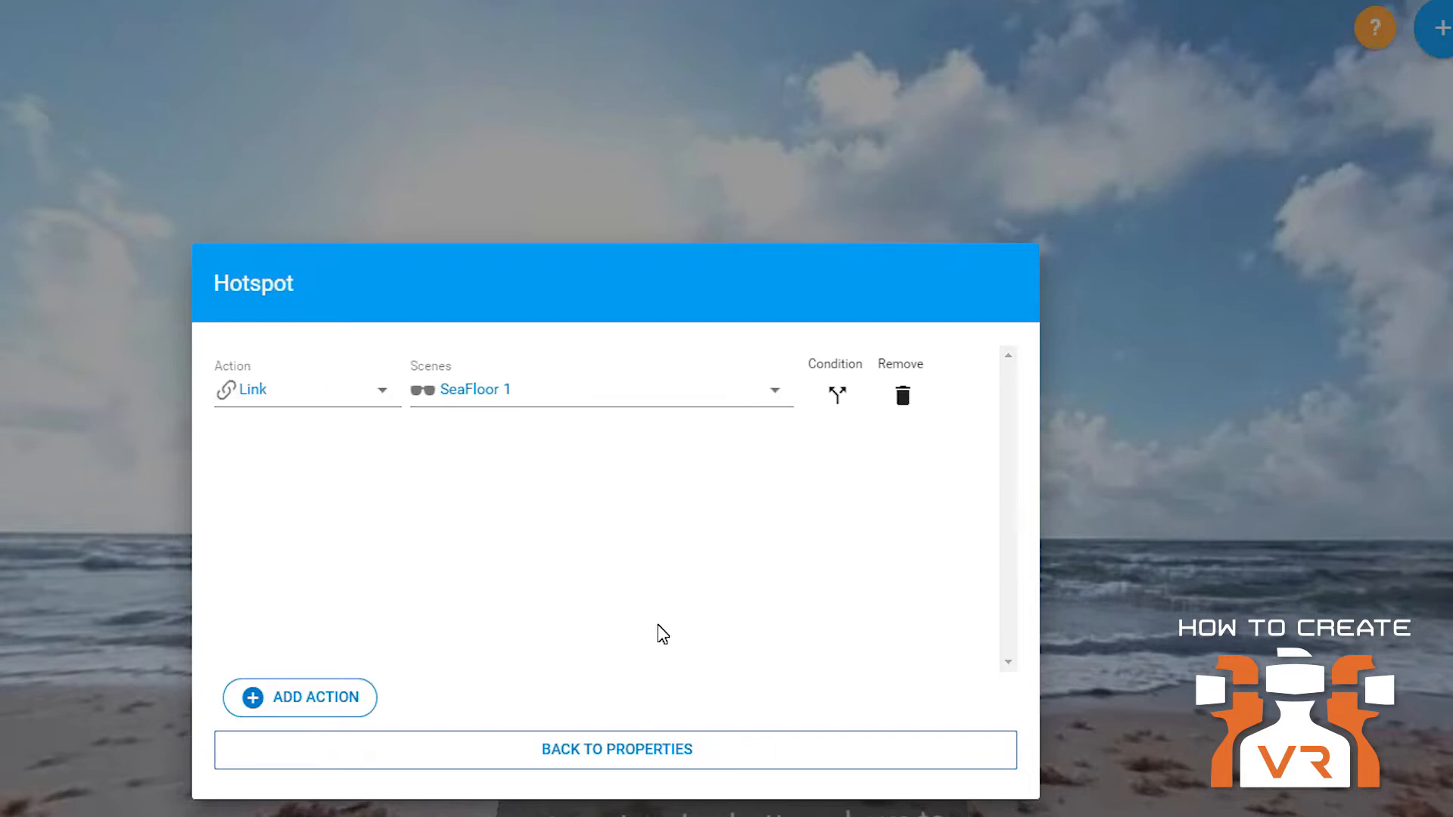
pyautogui.click(561, 389)
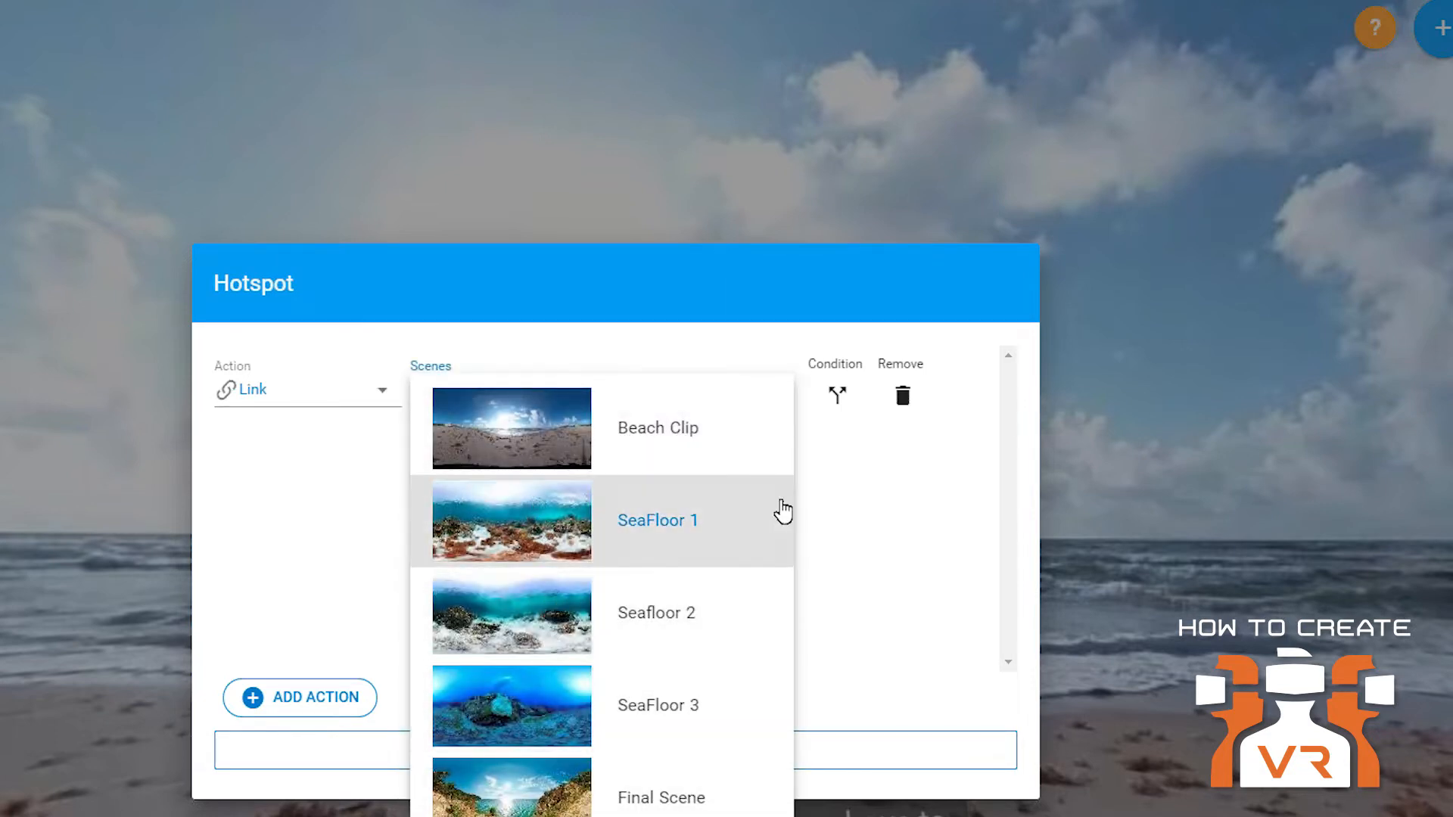
pyautogui.click(310, 511)
pyautogui.click(371, 399)
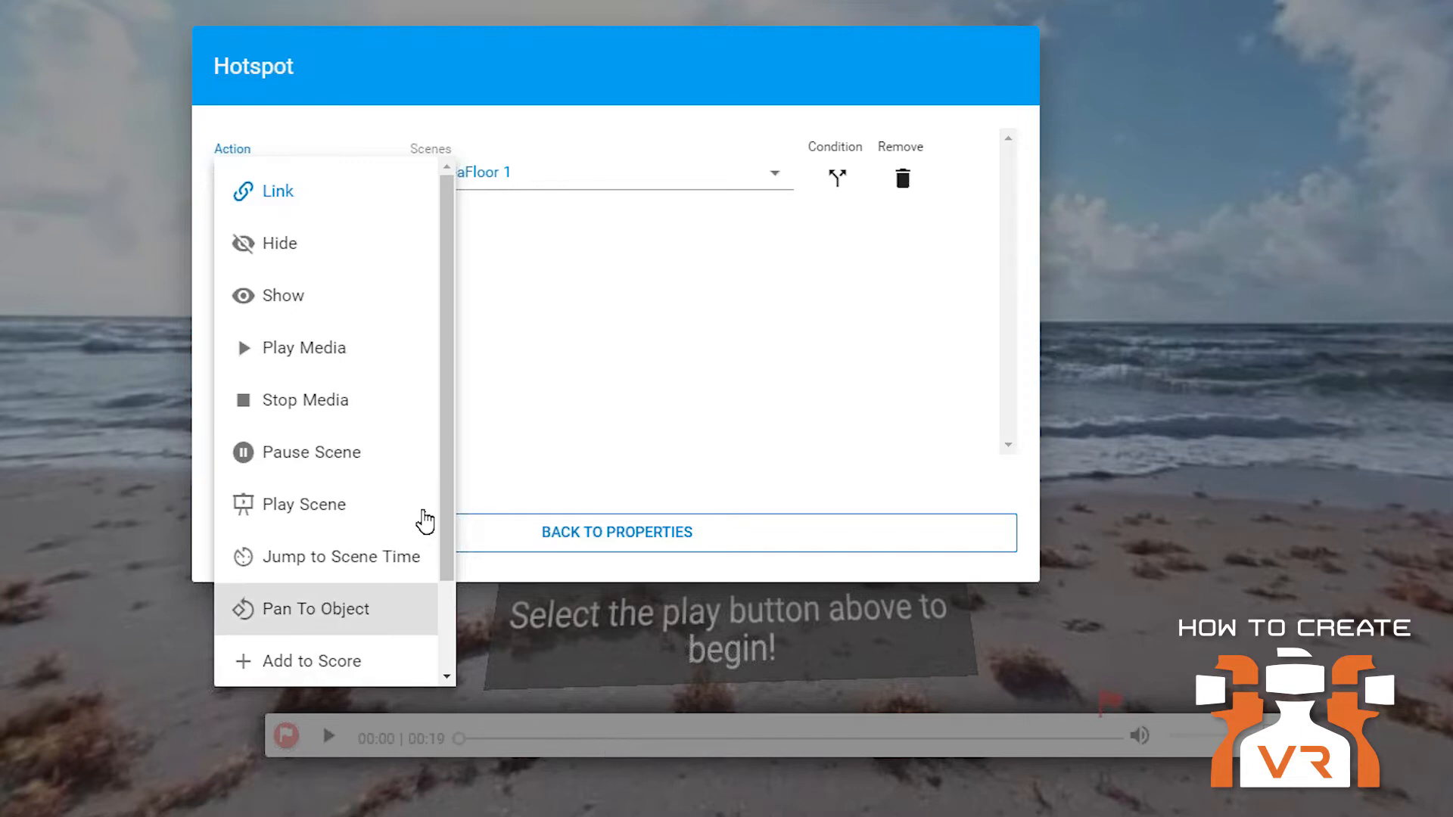
pyautogui.moveTo(451, 530); pyautogui.dragTo(451, 630)
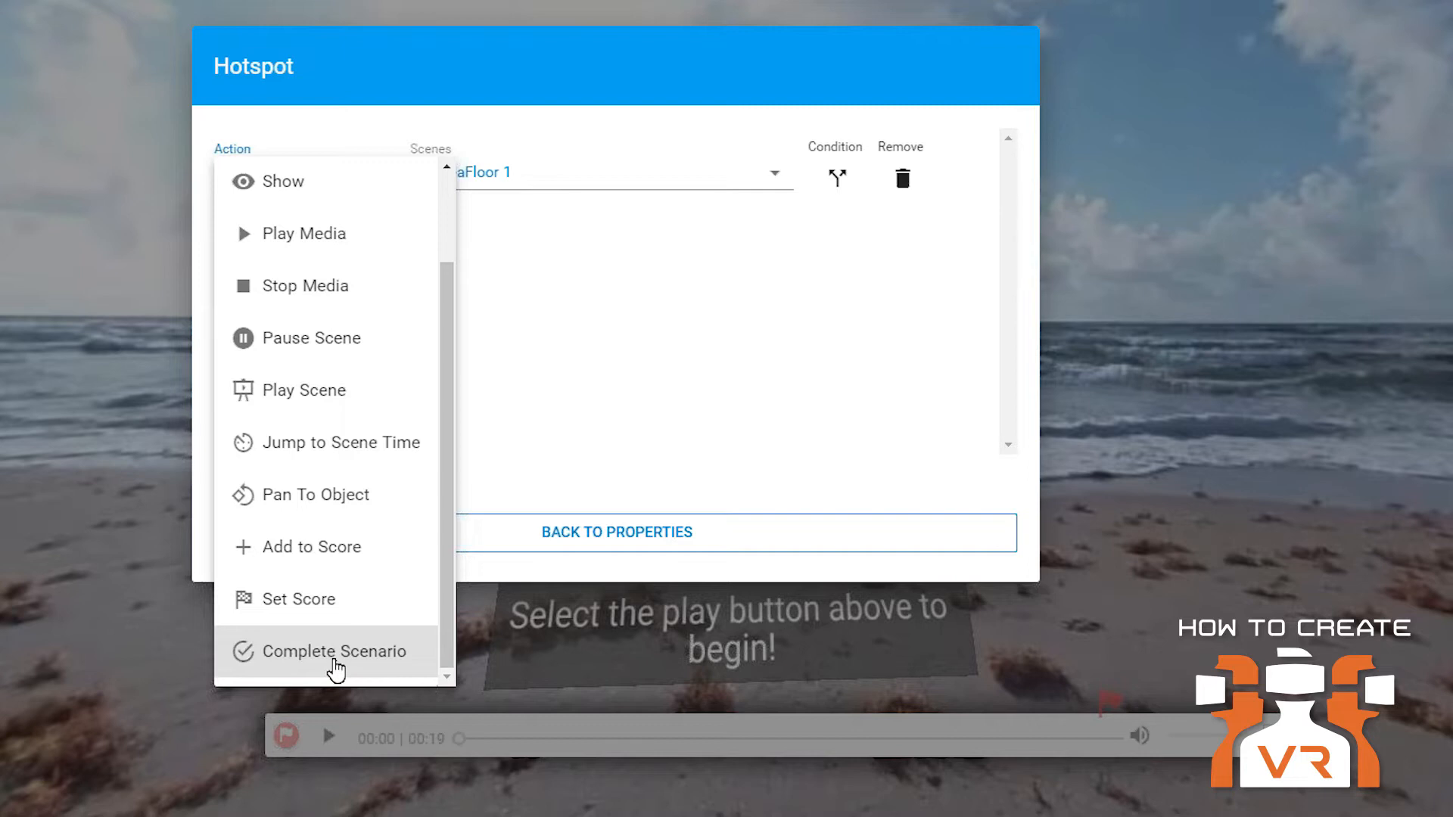
pyautogui.click(746, 497)
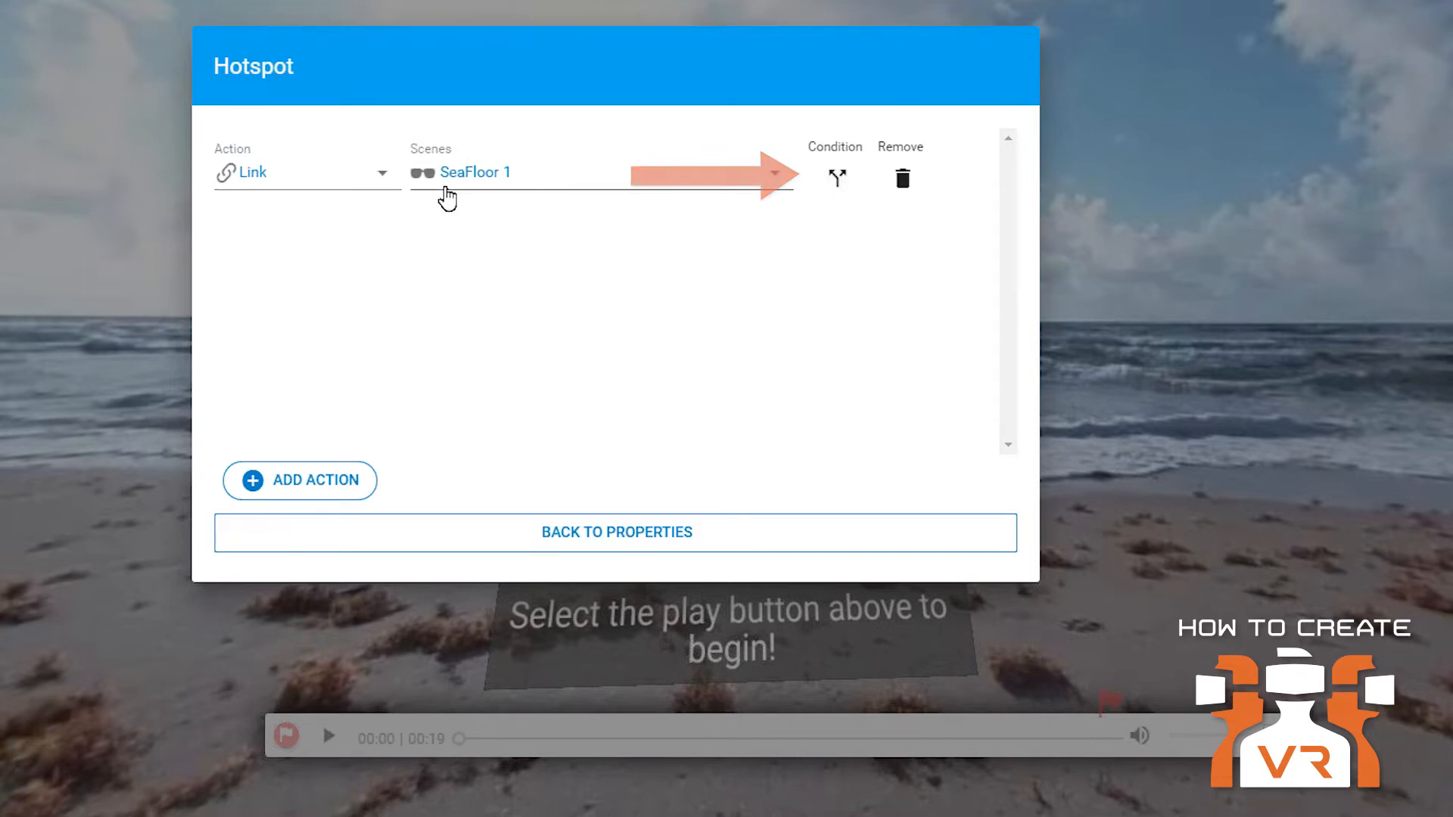
# Step: Add two conditions to the hotspot's link action and remove the second one
pyautogui.click(839, 180)
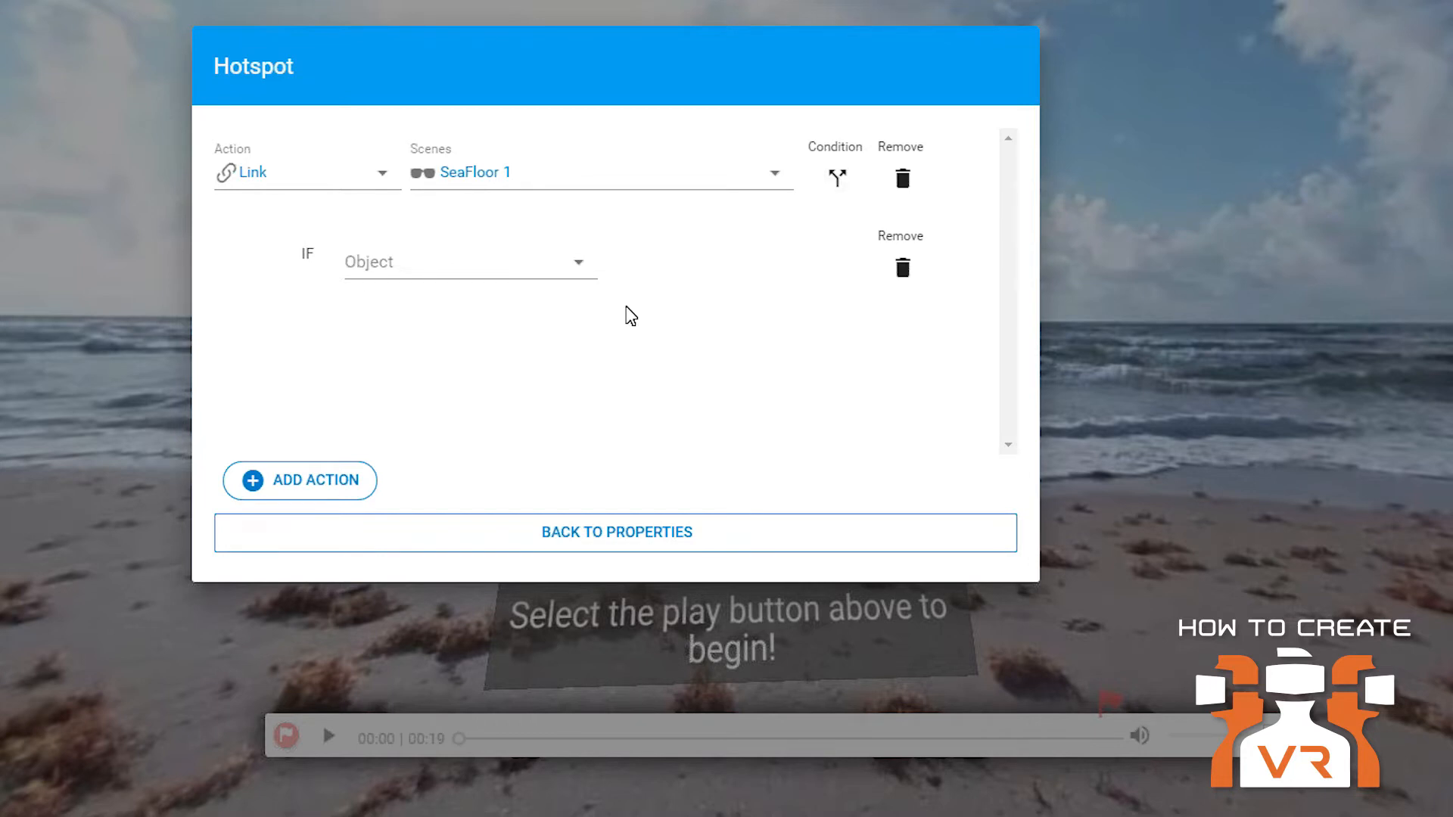
pyautogui.click(836, 180)
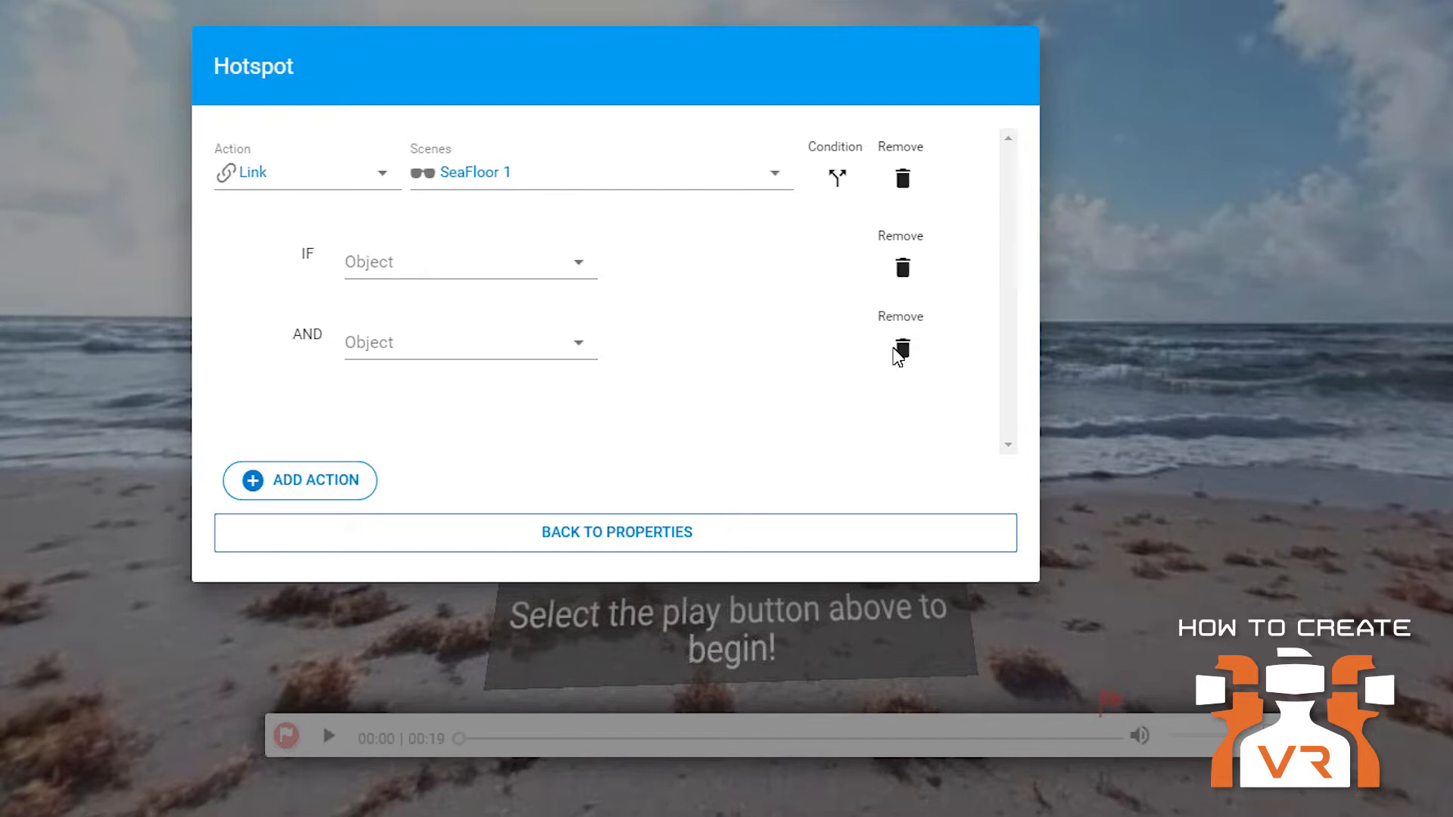
pyautogui.click(901, 351)
# Step: Set the IF condition's object to the SeaFloor 1 scene and view the condition options for it
pyautogui.click(578, 272)
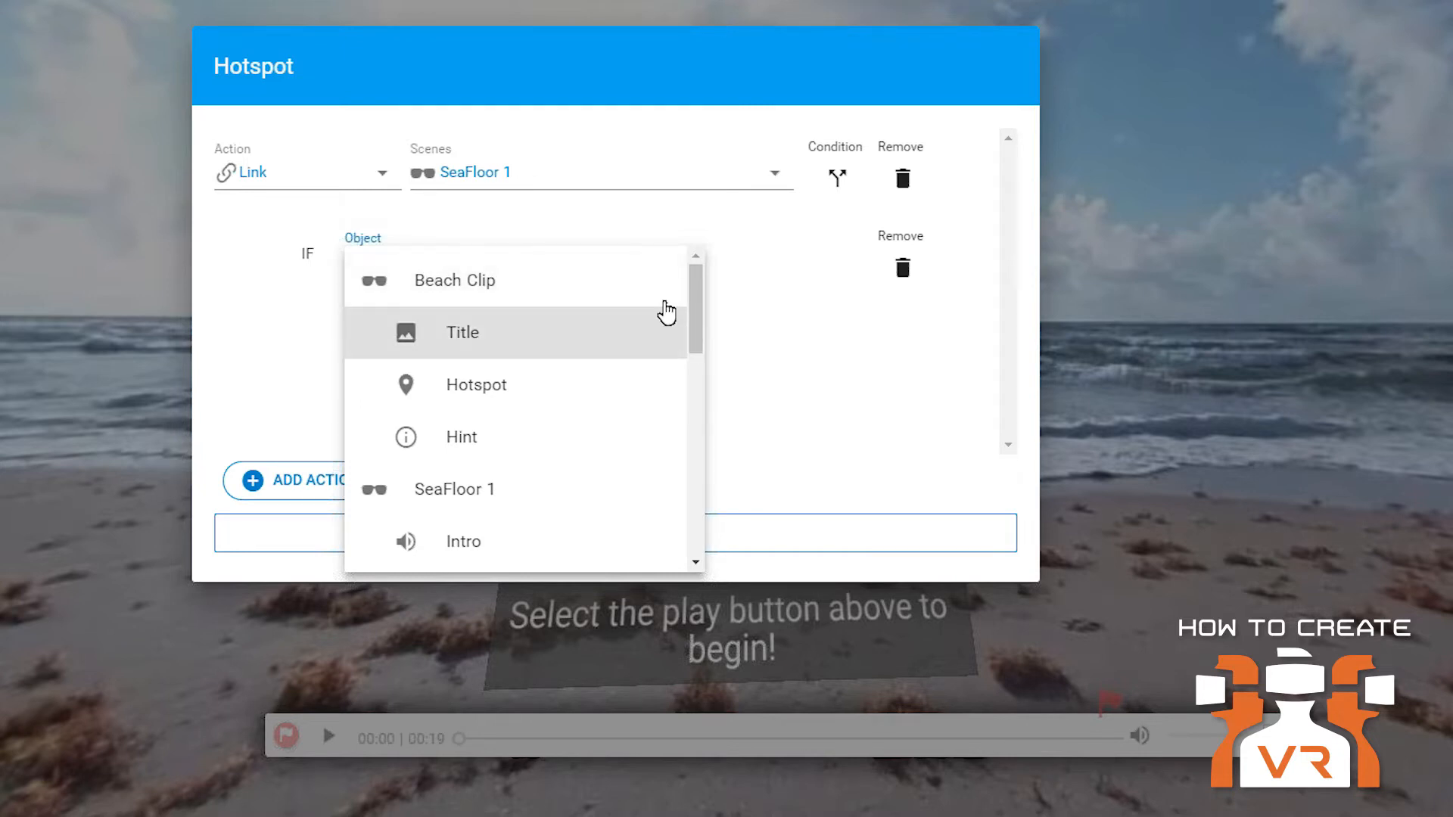
pyautogui.moveTo(694, 318); pyautogui.dragTo(716, 381)
pyautogui.scroll(5, 714, 379)
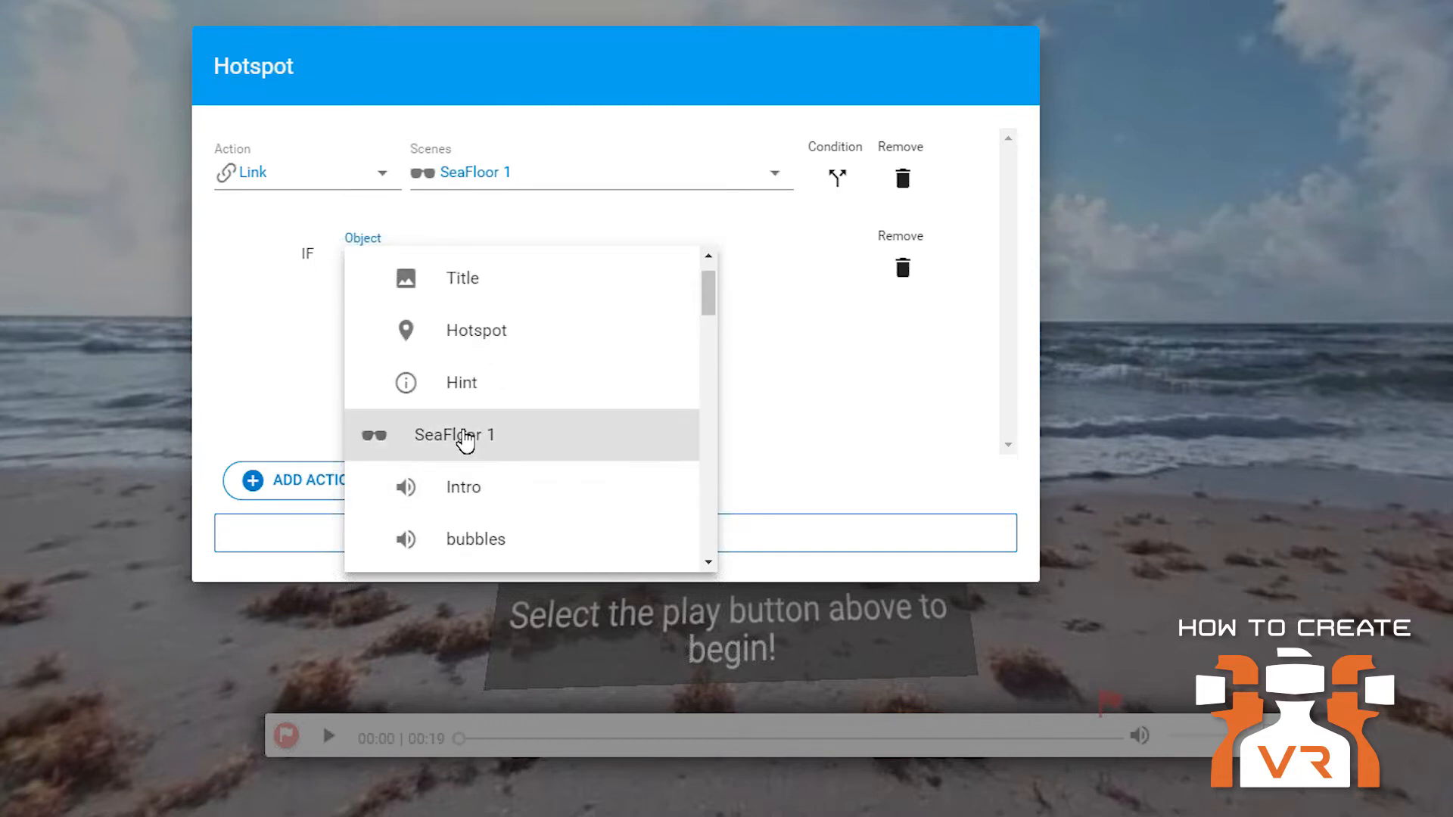
pyautogui.click(465, 439)
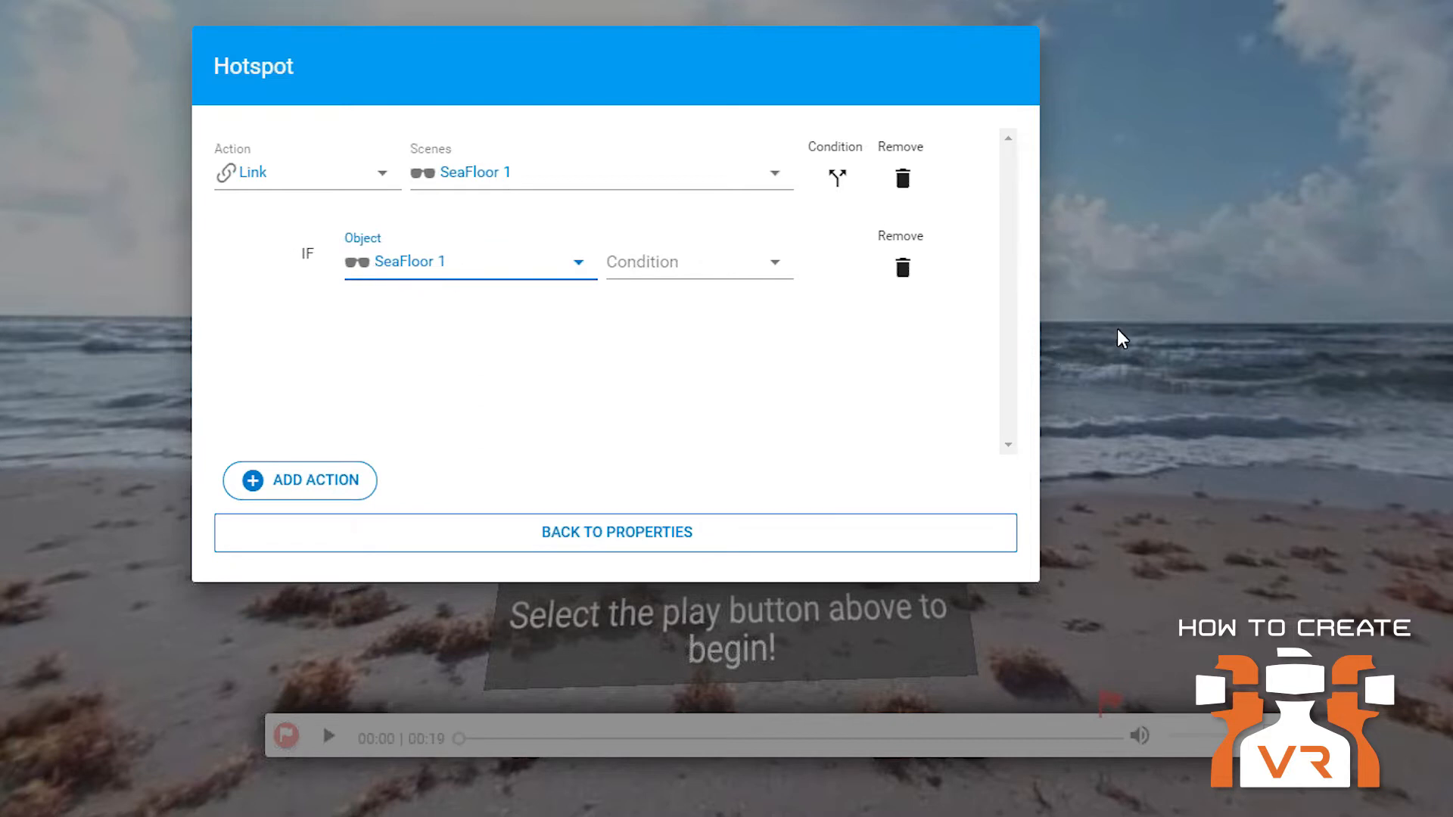
pyautogui.click(745, 279)
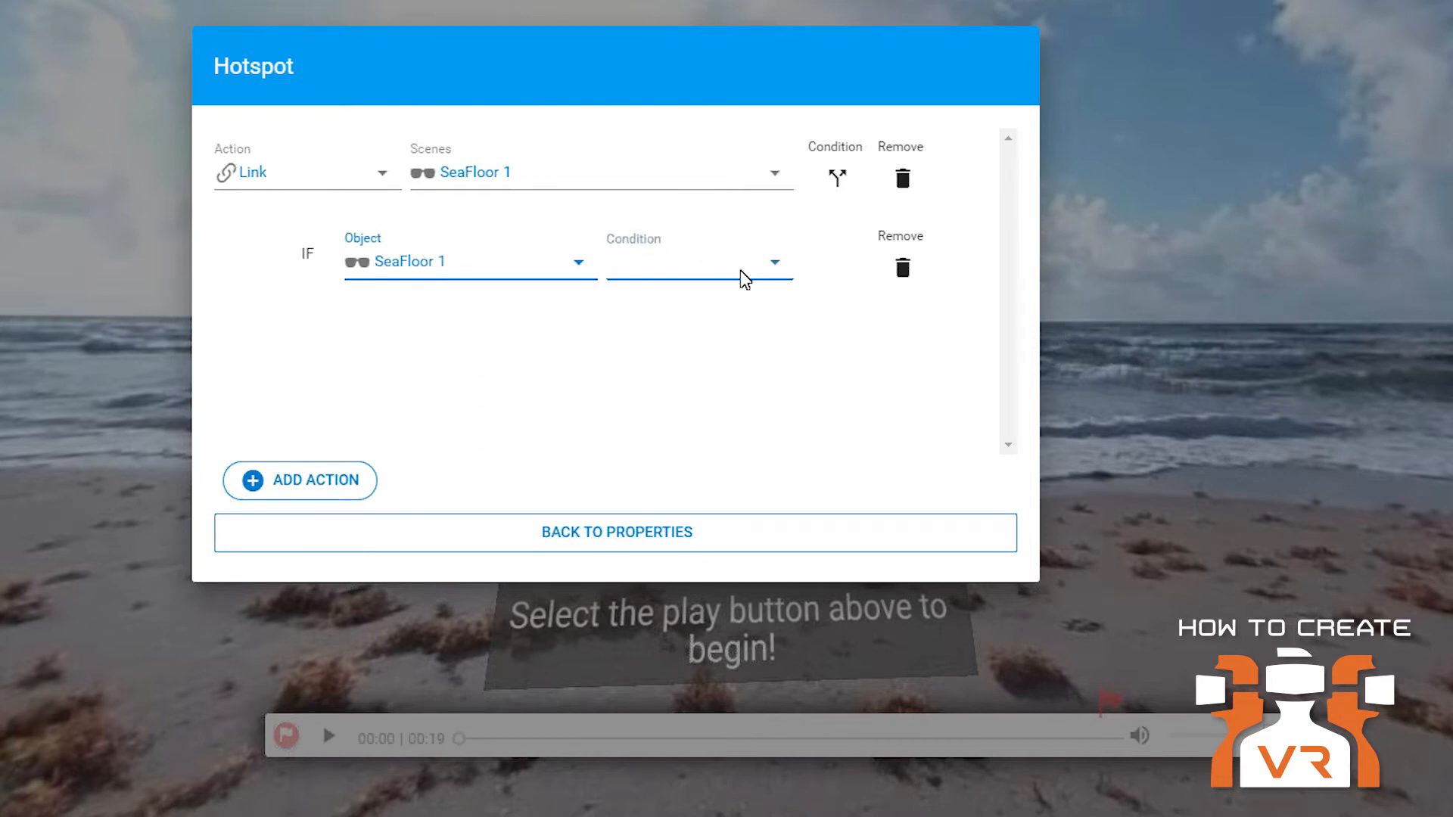
pyautogui.click(745, 279)
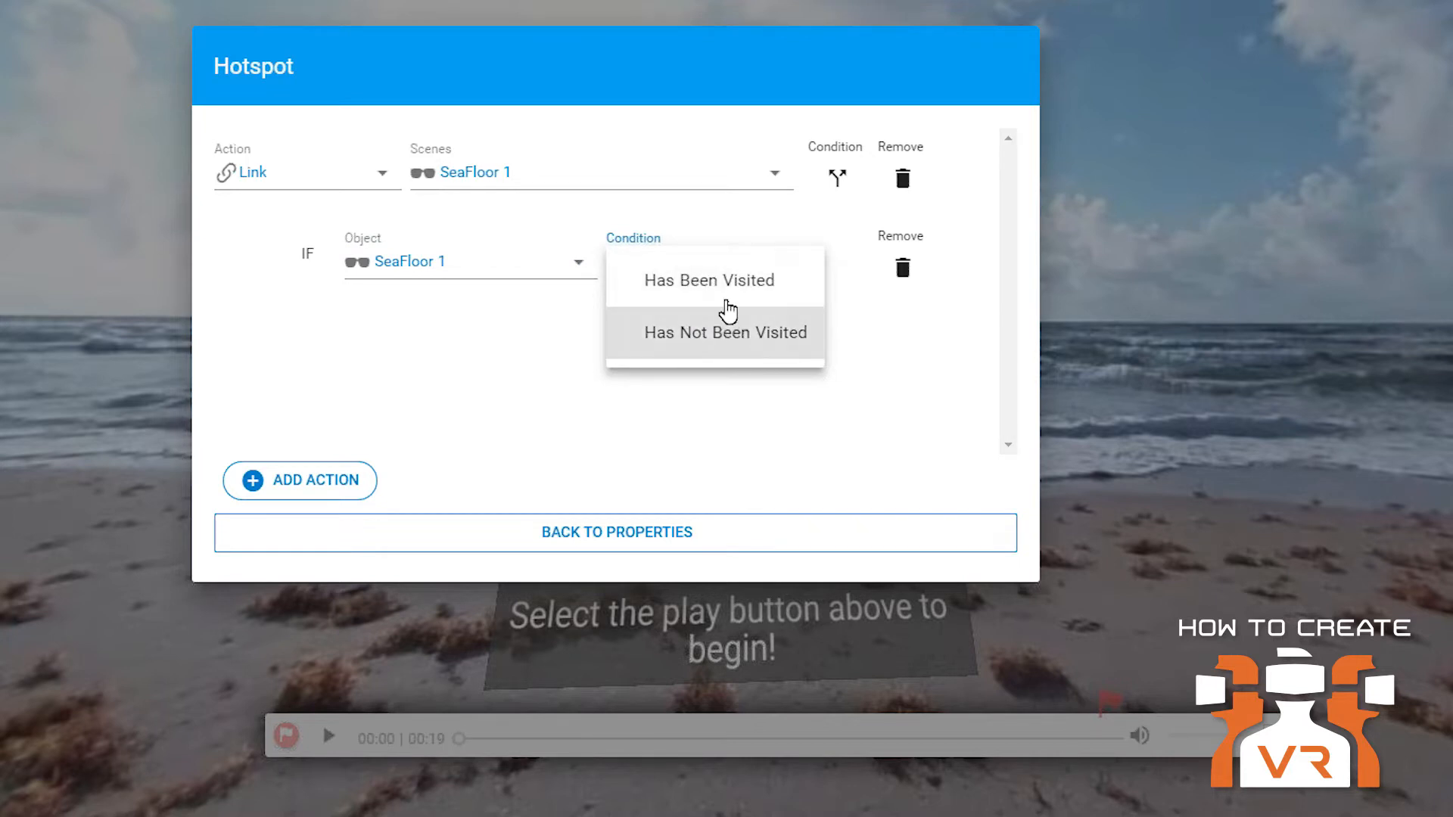
pyautogui.click(577, 272)
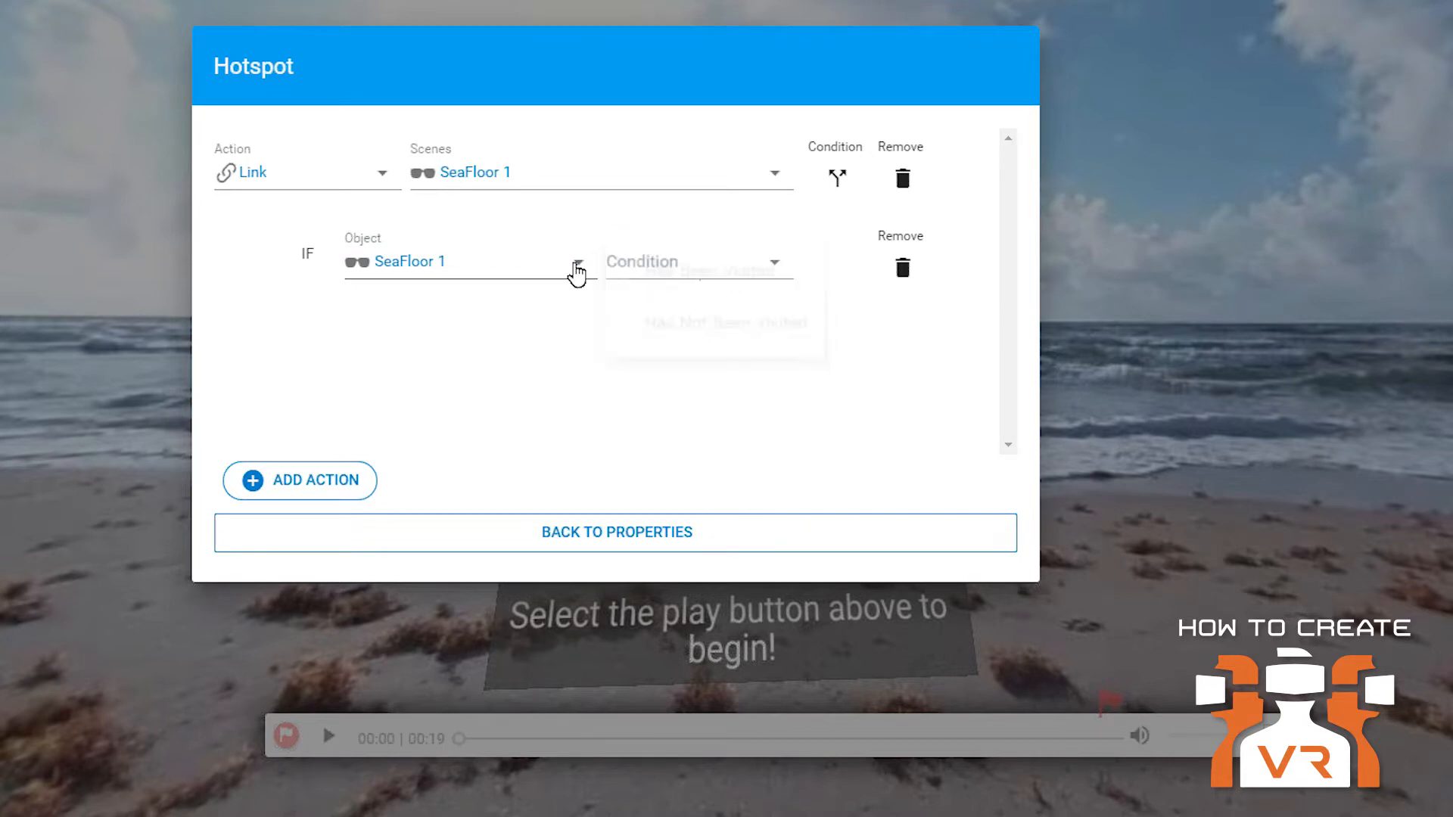
# Step: Change the IF condition's object to the Beach Clip scene's Hotspot and view its condition options
pyautogui.click(576, 273)
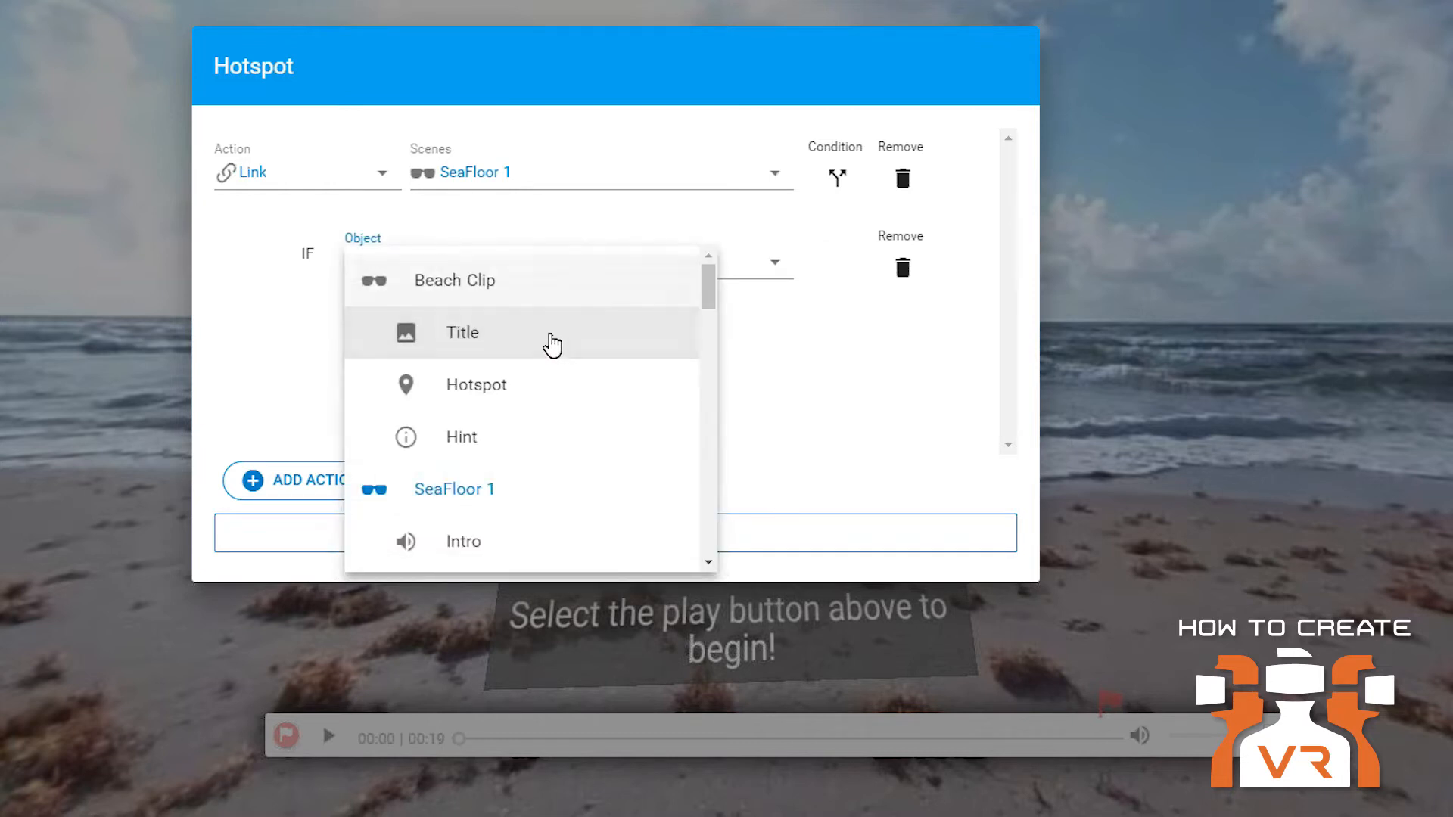
pyautogui.click(558, 381)
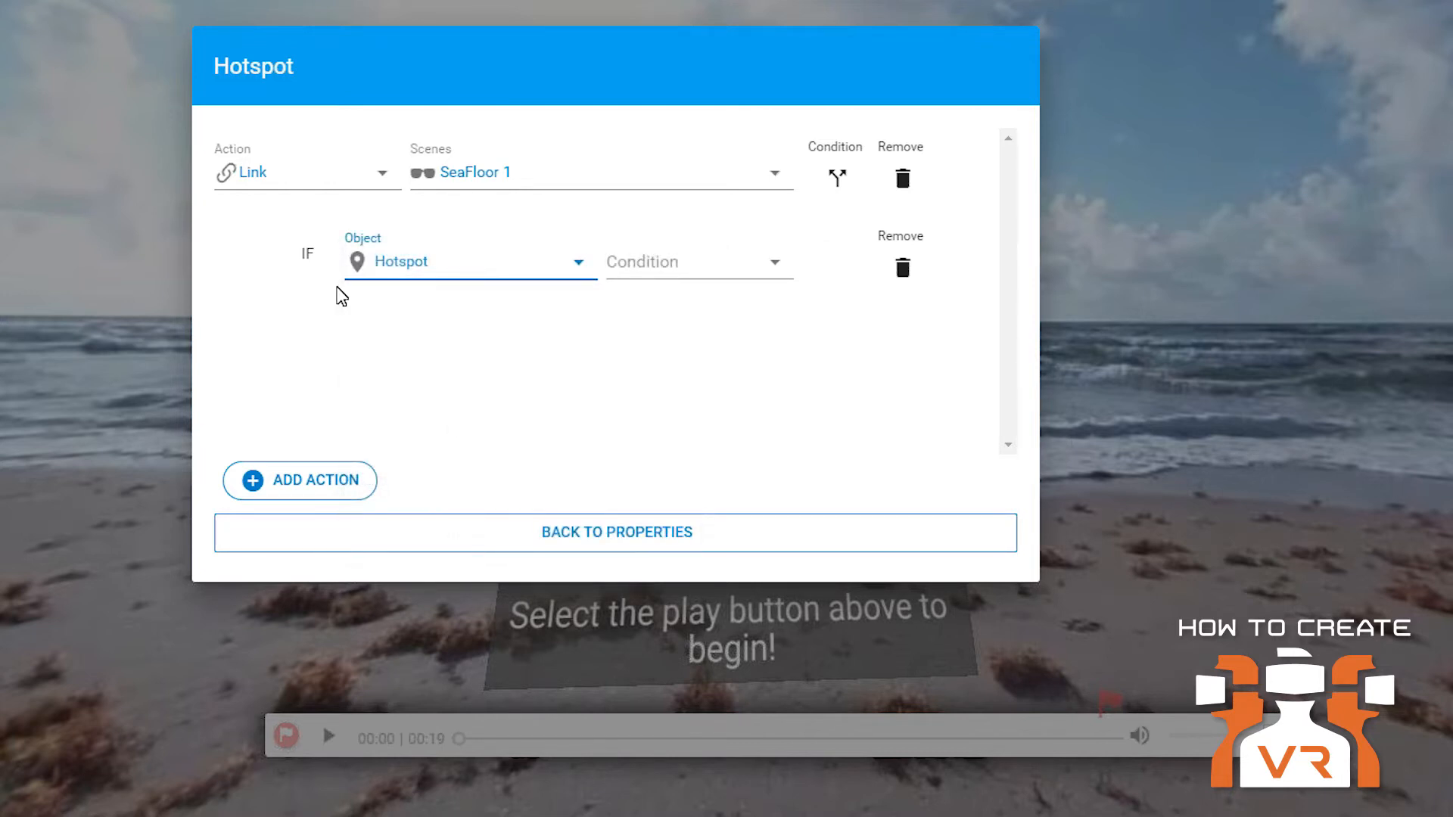
pyautogui.click(651, 278)
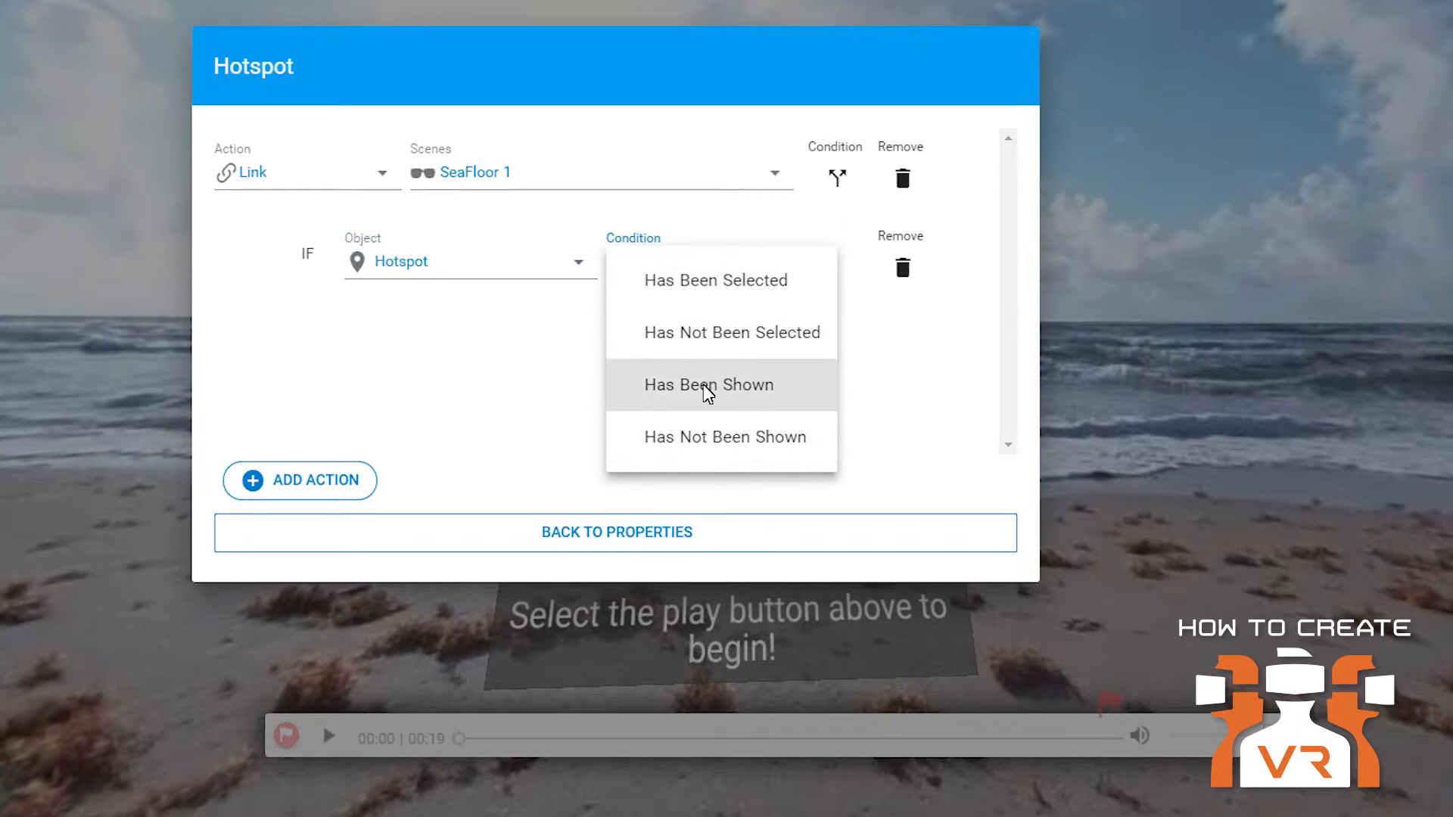
pyautogui.click(578, 296)
# Step: Check the condition options for the What is Coral Question object and remove the IF condition
pyautogui.click(583, 272)
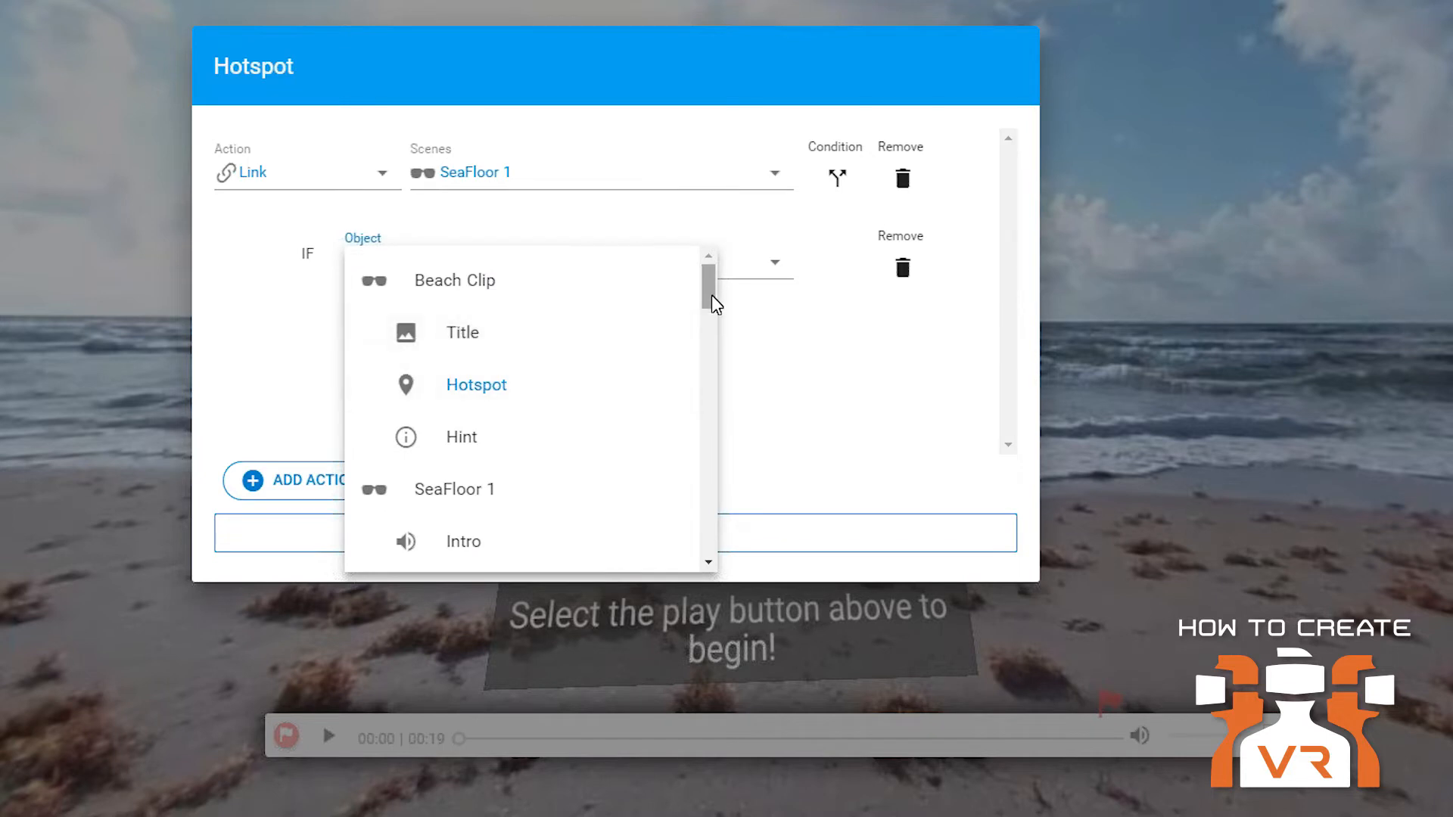
pyautogui.moveTo(711, 303); pyautogui.dragTo(717, 351)
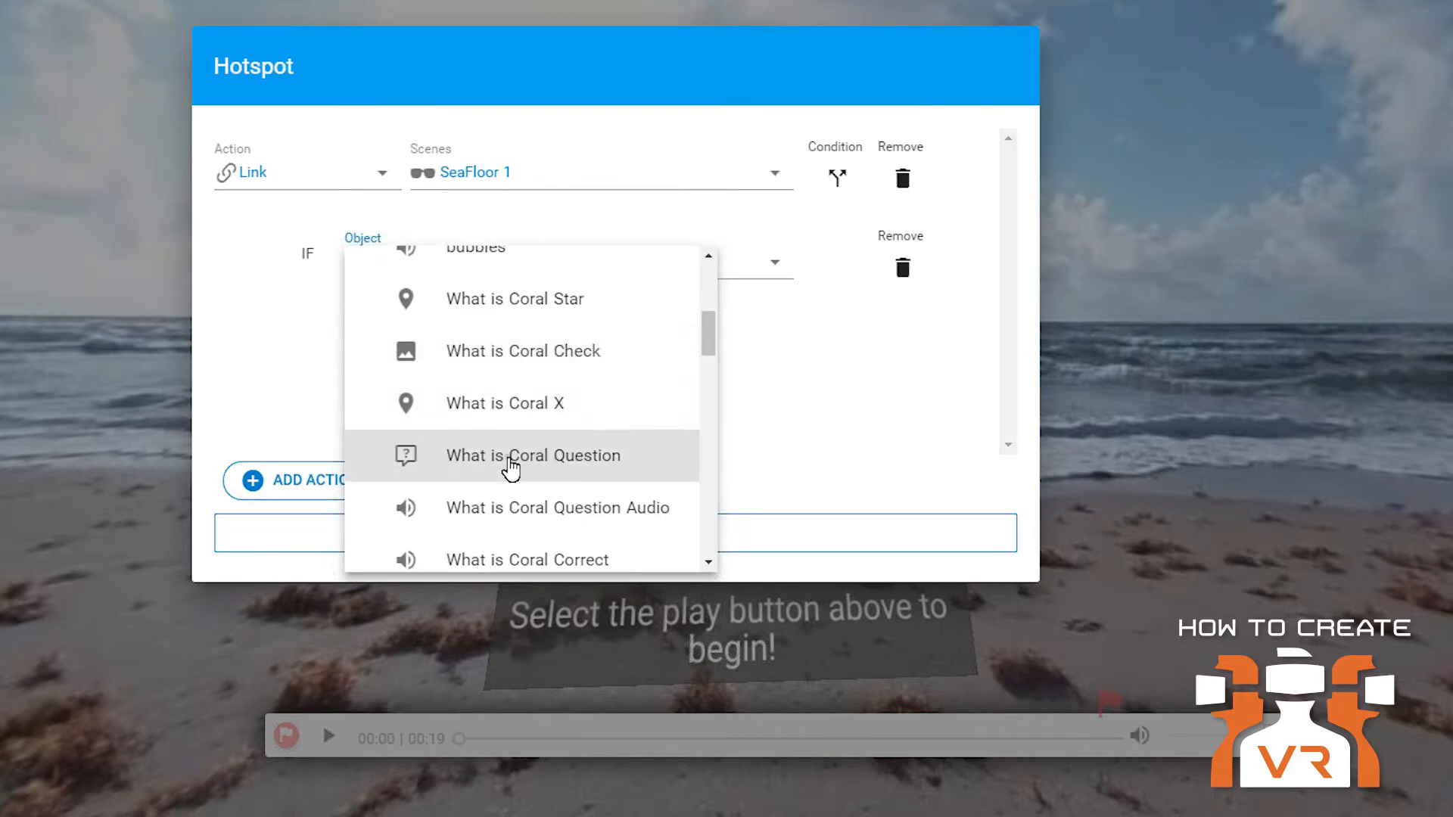
pyautogui.click(583, 454)
pyautogui.click(690, 281)
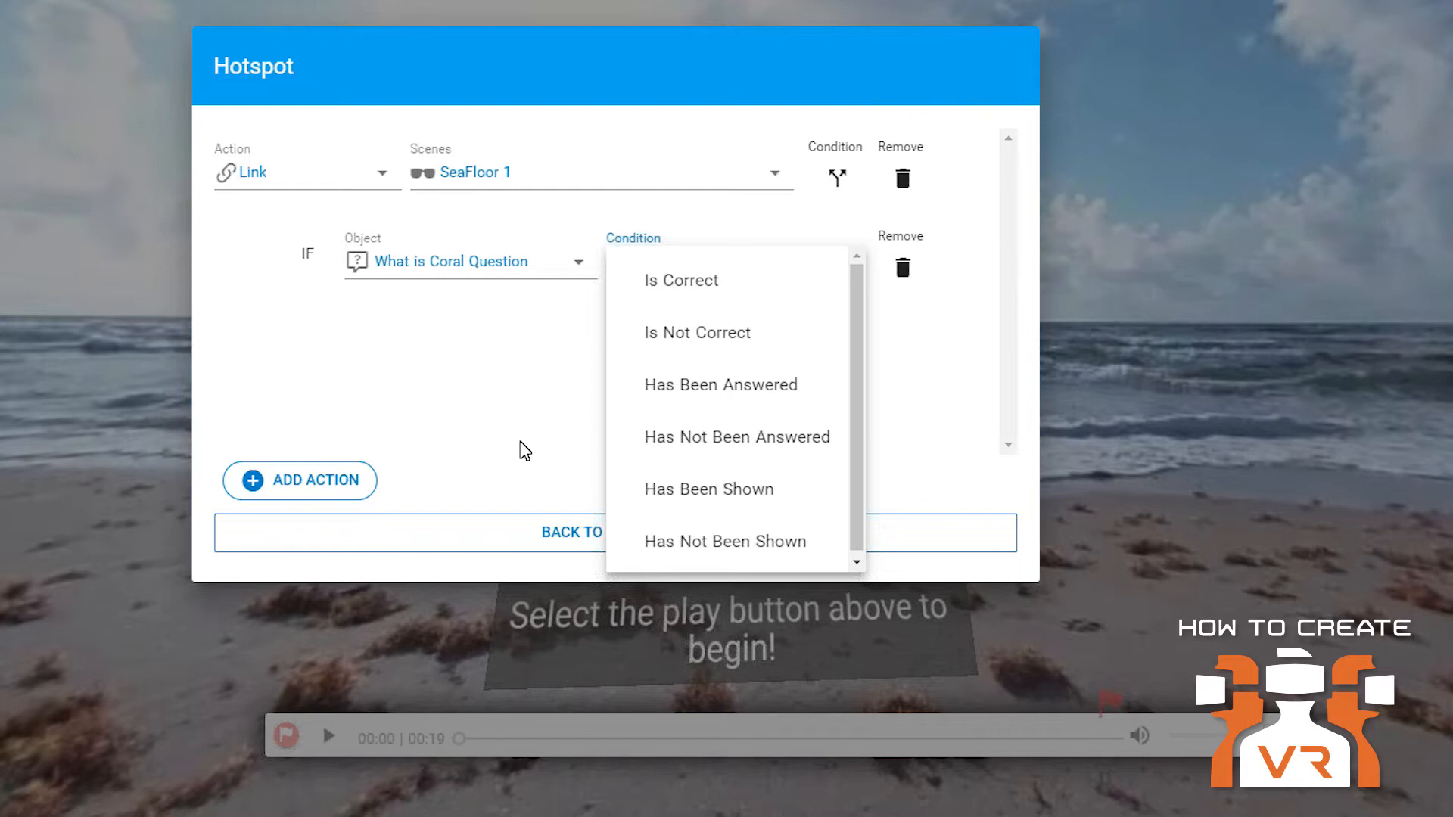
pyautogui.click(587, 406)
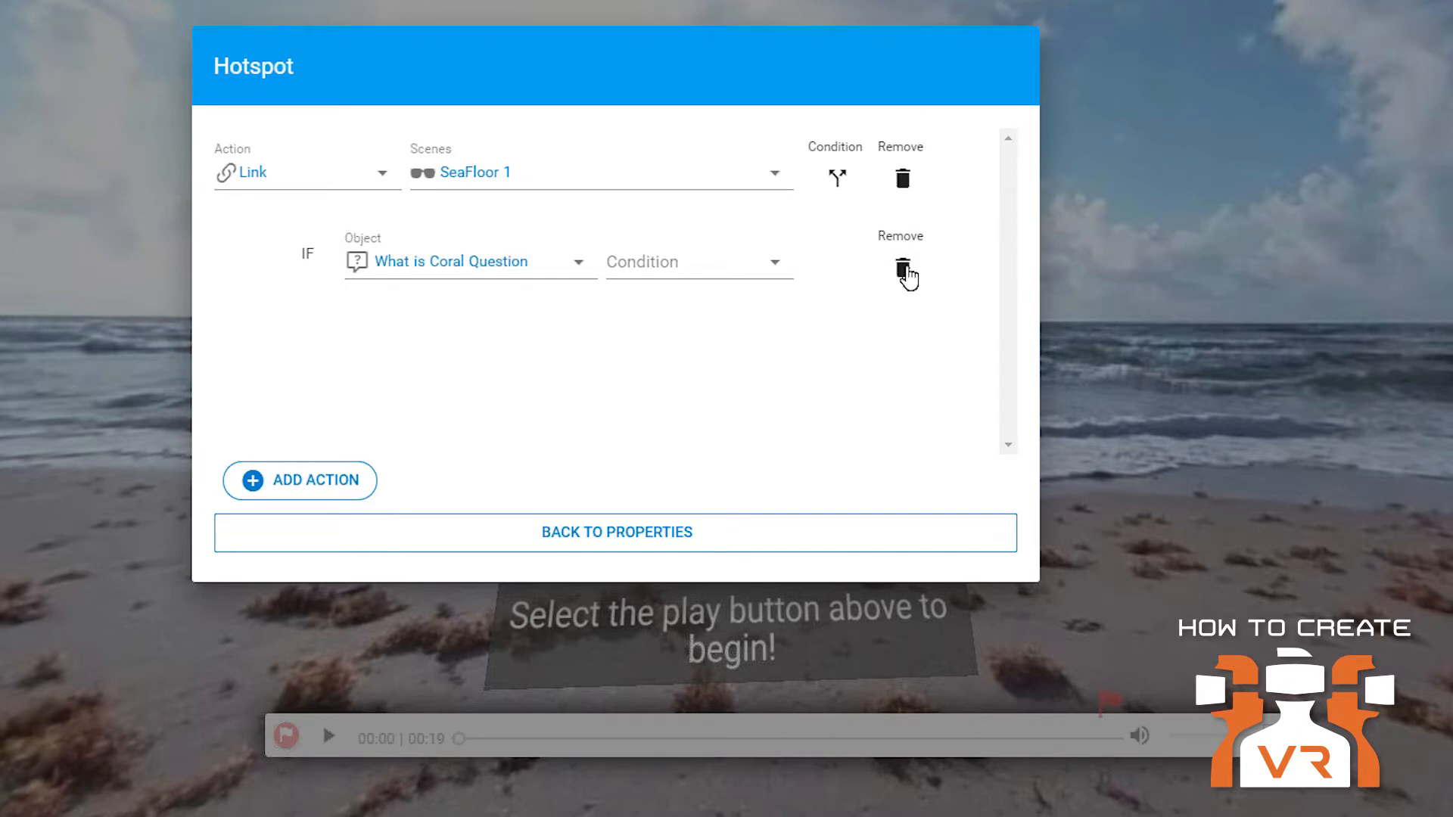
pyautogui.click(903, 269)
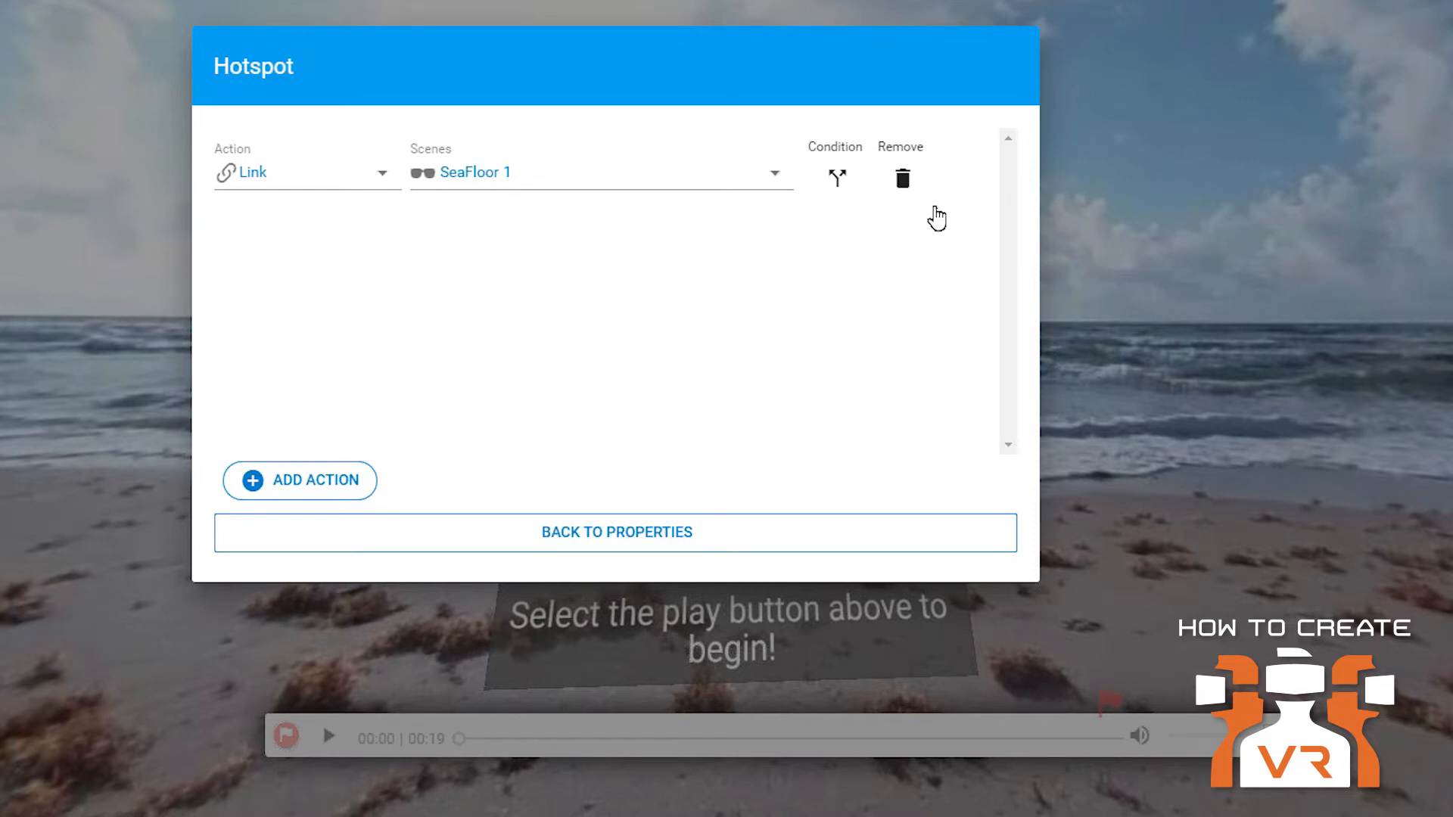
# Step: Add a condition to the link action, view the objects it can use, and remove the condition
pyautogui.click(835, 180)
pyautogui.click(480, 266)
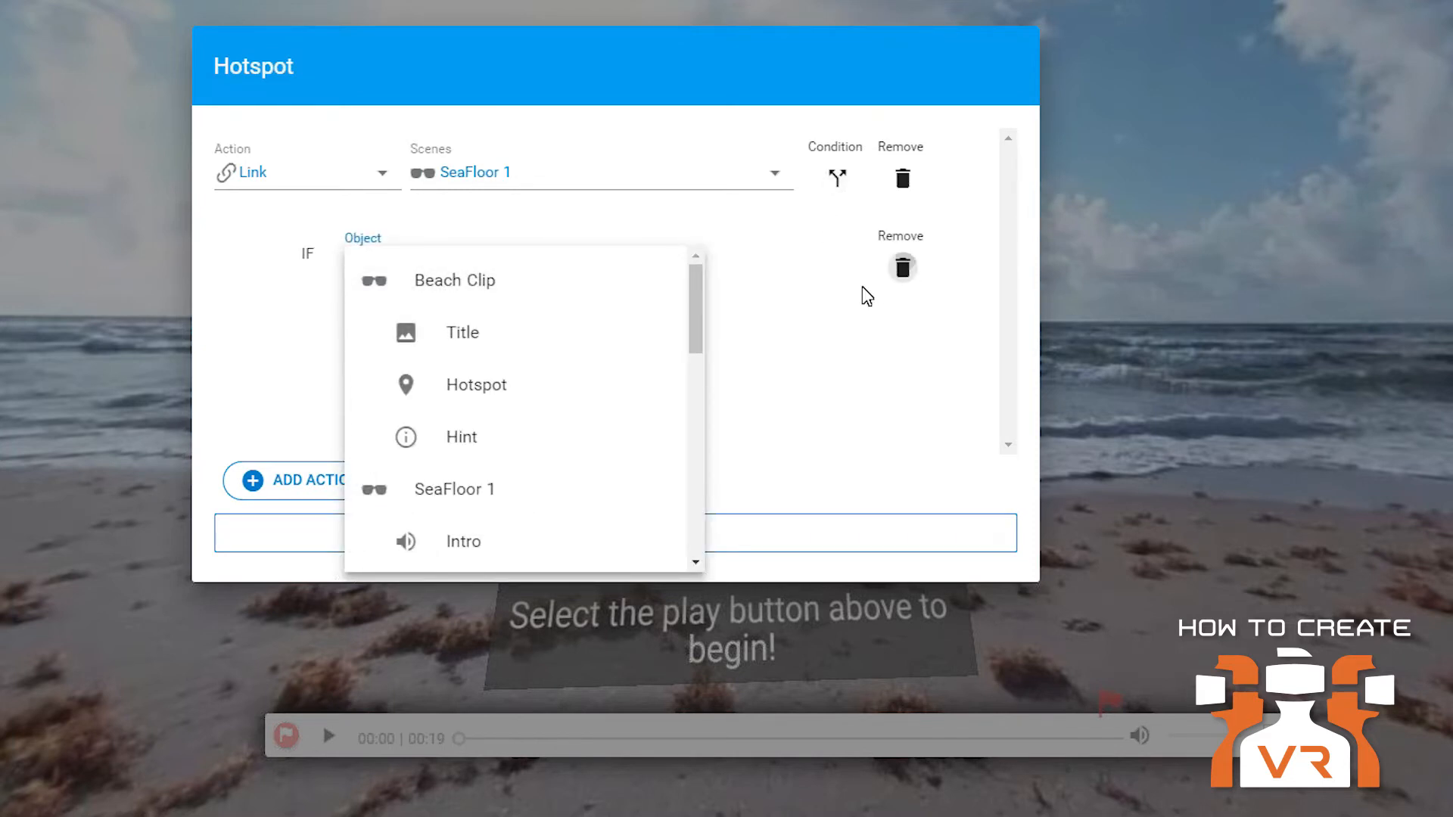
pyautogui.click(787, 364)
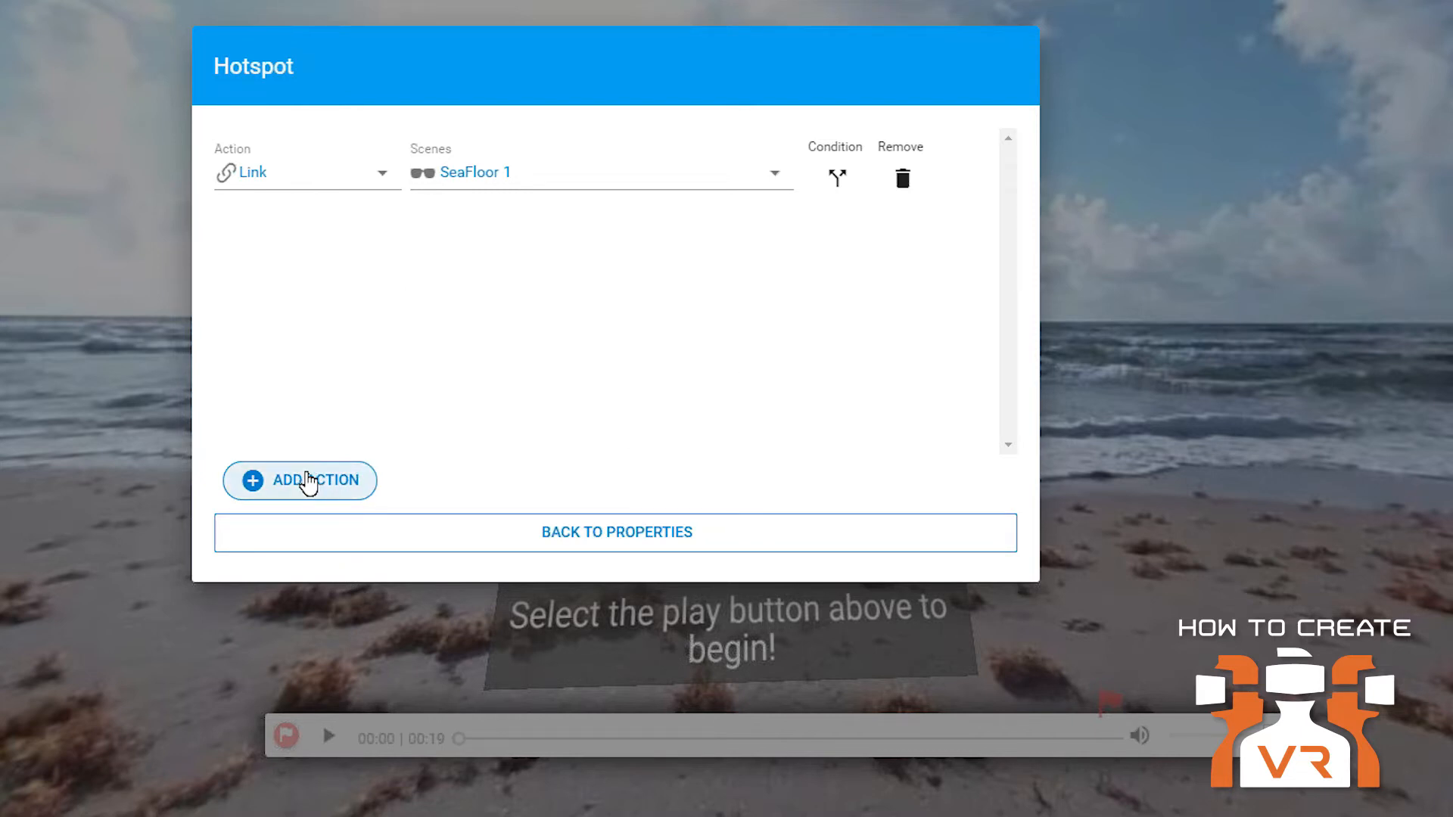
# Step: Add two more actions to the hotspot and view the available action types, leaving both unassigned
pyautogui.click(300, 480)
pyautogui.click(372, 274)
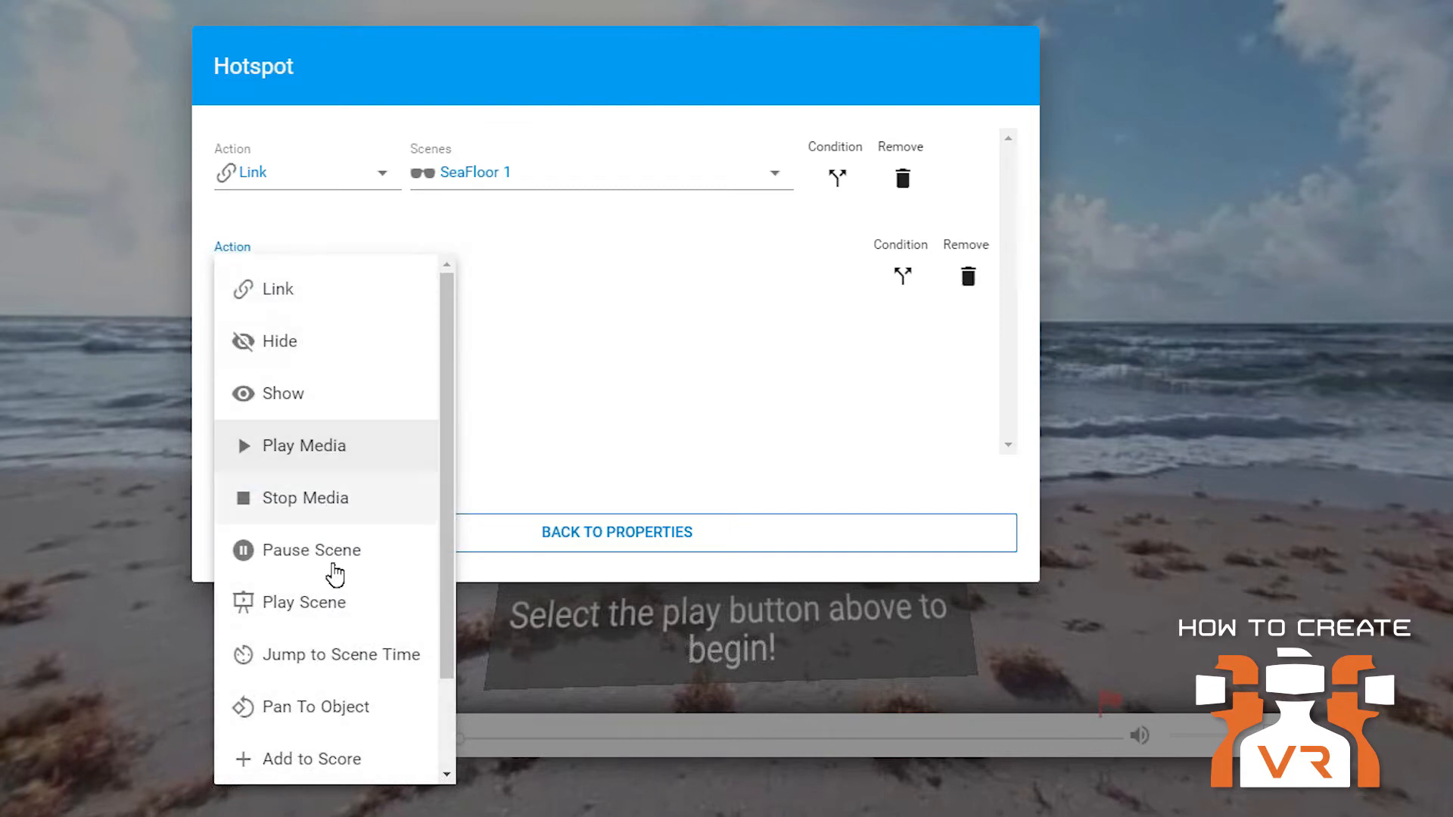
pyautogui.press('Escape')
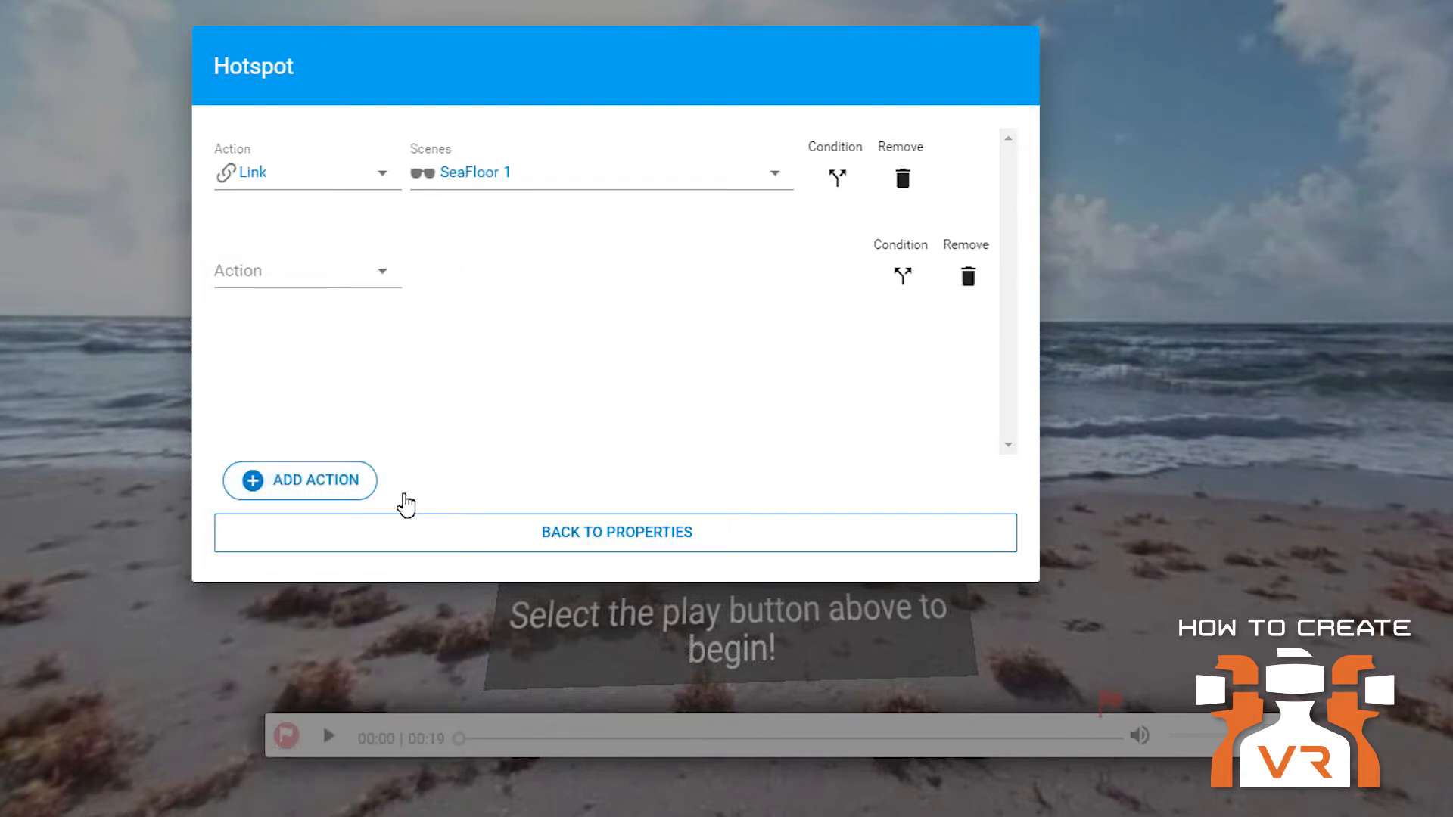
pyautogui.click(340, 484)
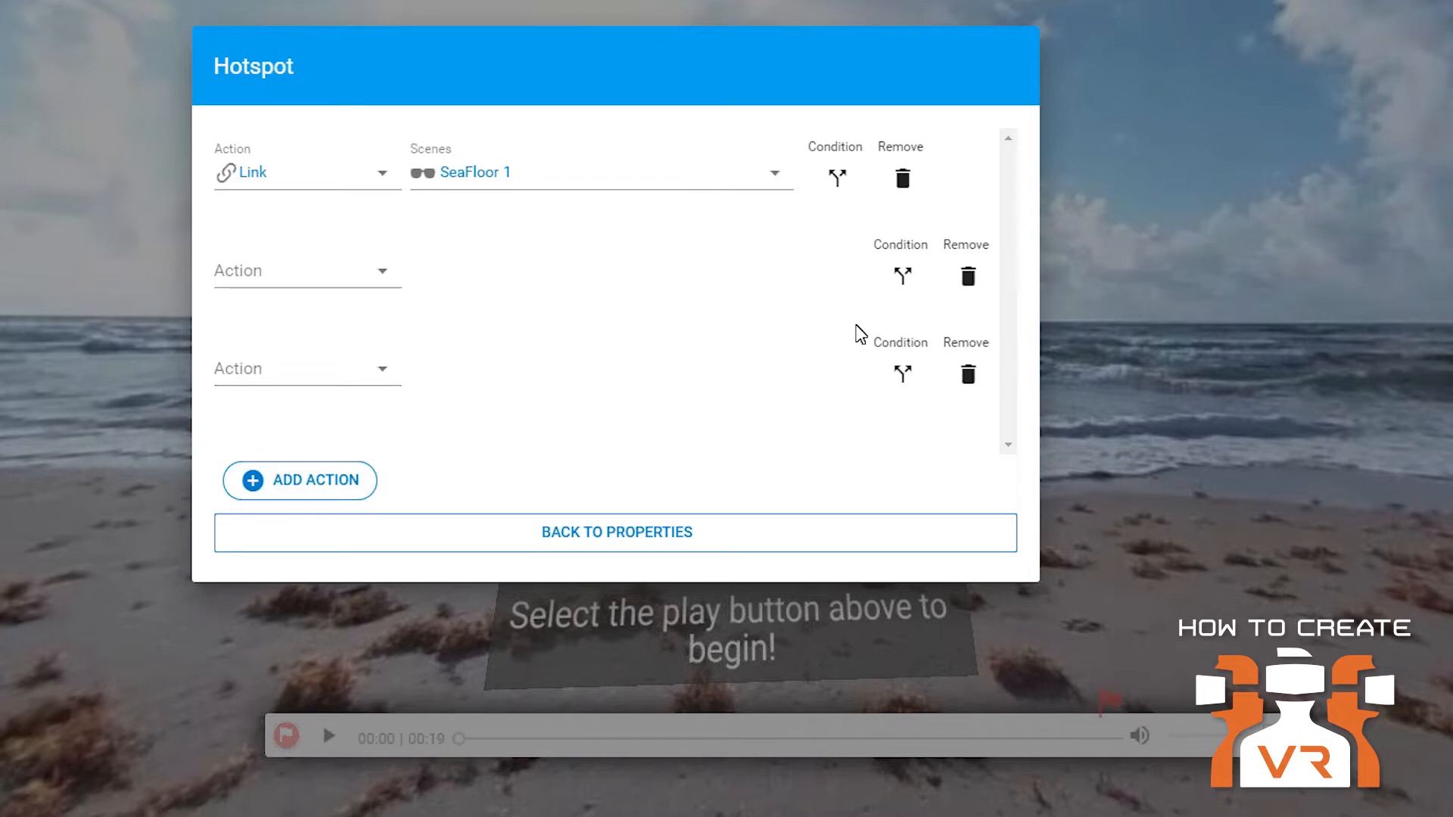
# Step: Add empty IF and AND conditions to the hotspot's second action, and discard the hotspot edits
pyautogui.click(903, 278)
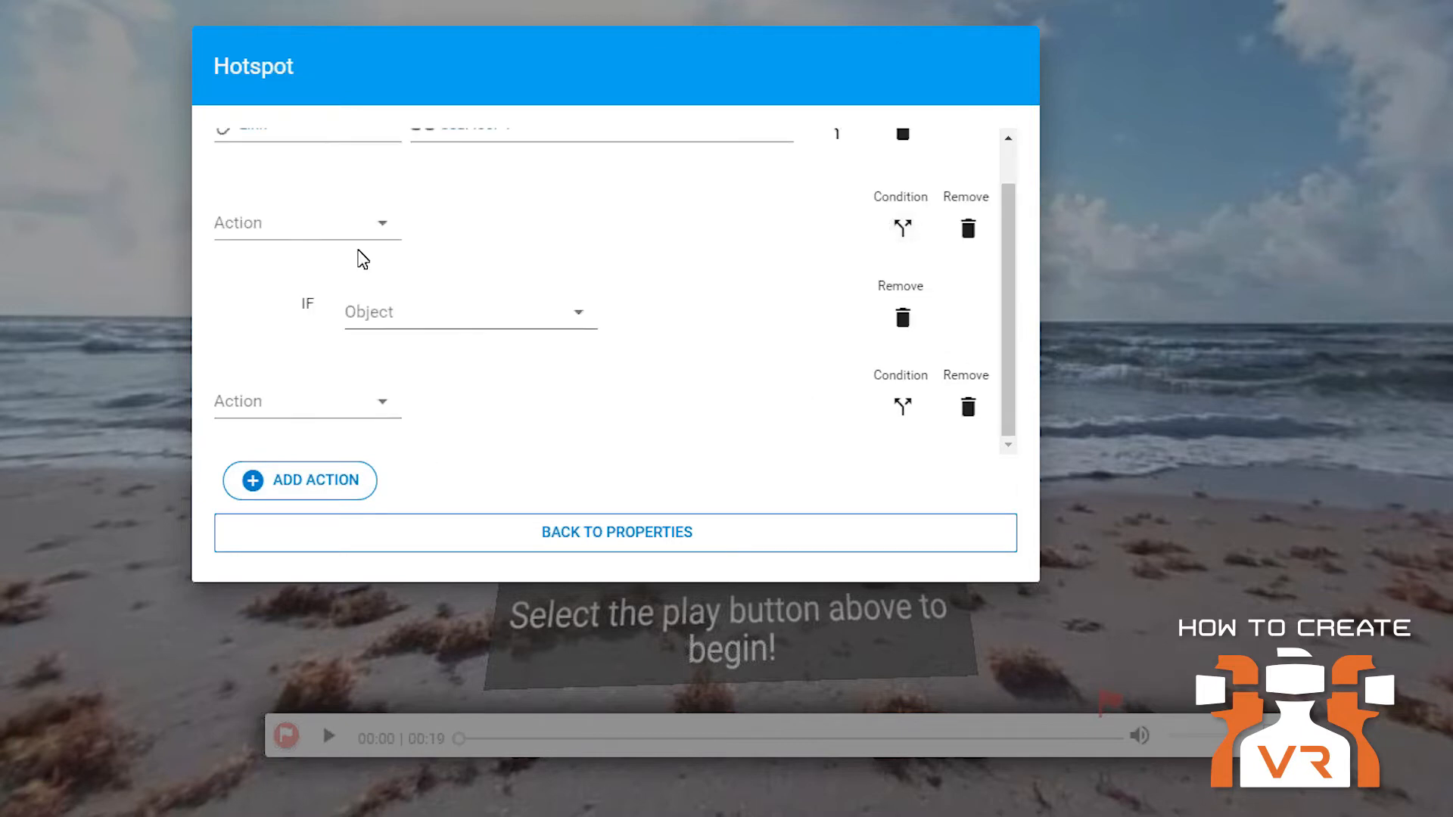
pyautogui.click(904, 230)
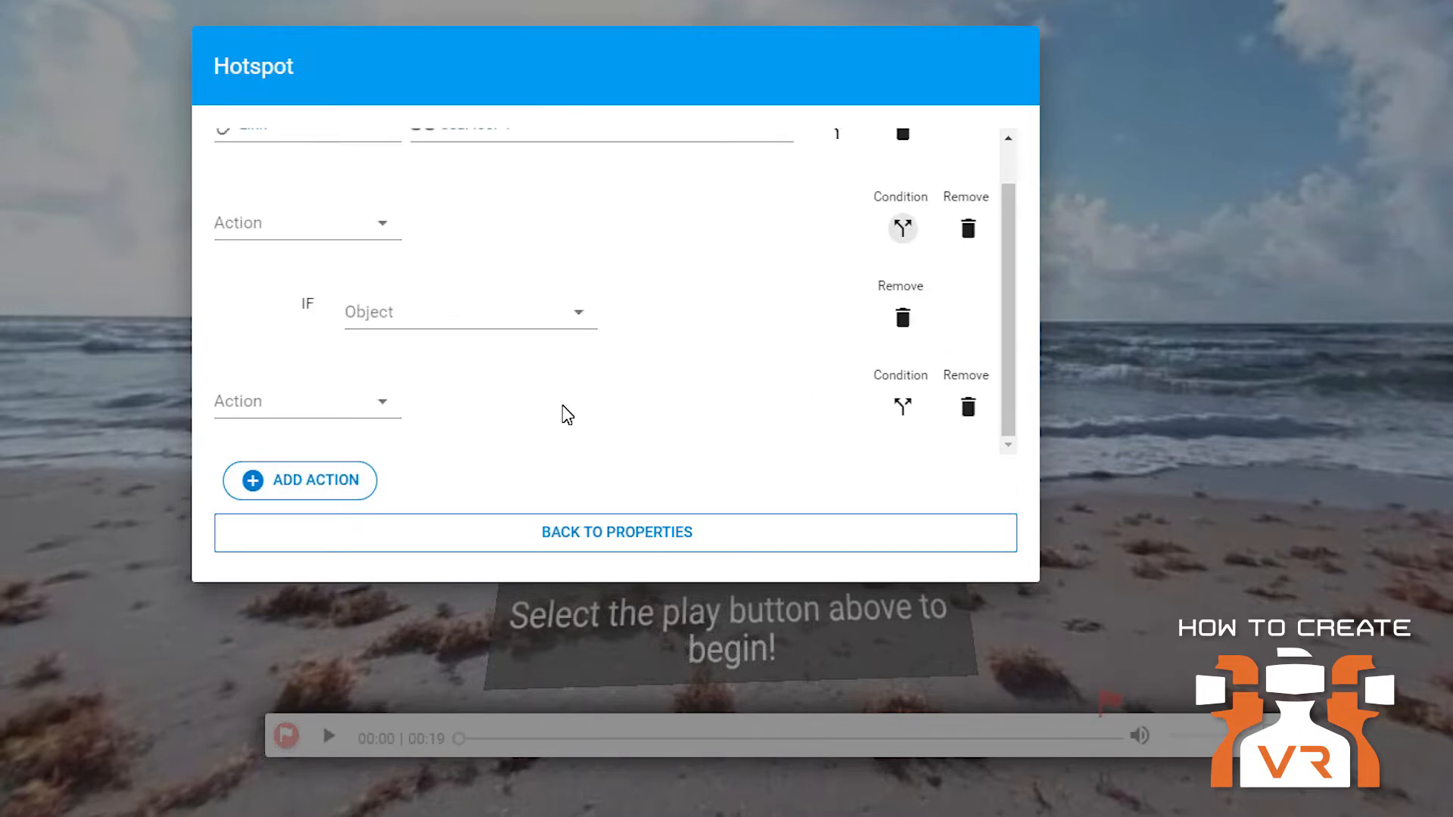
pyautogui.scroll(3, 480, 214)
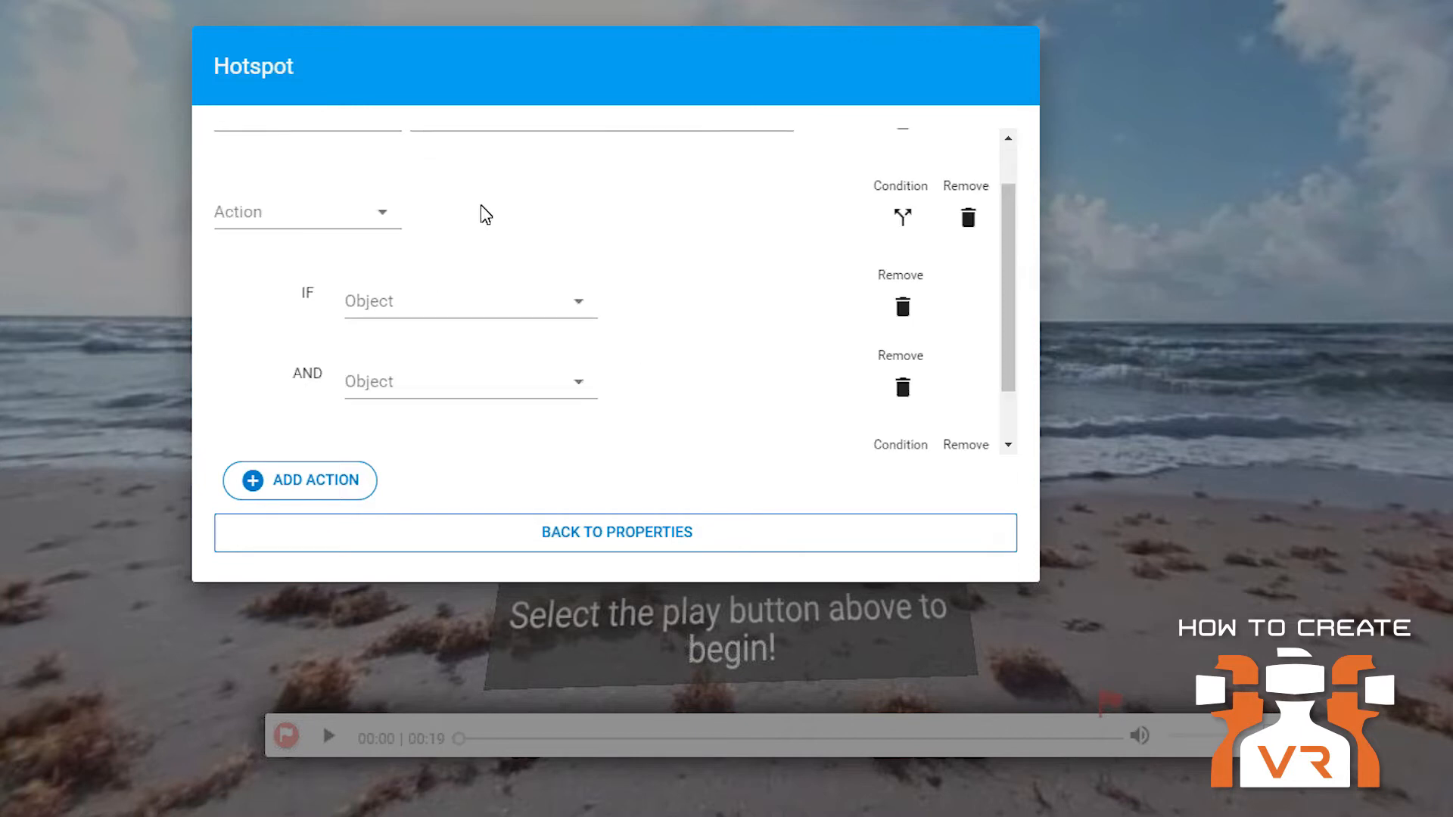
pyautogui.scroll(-2, 286, 390)
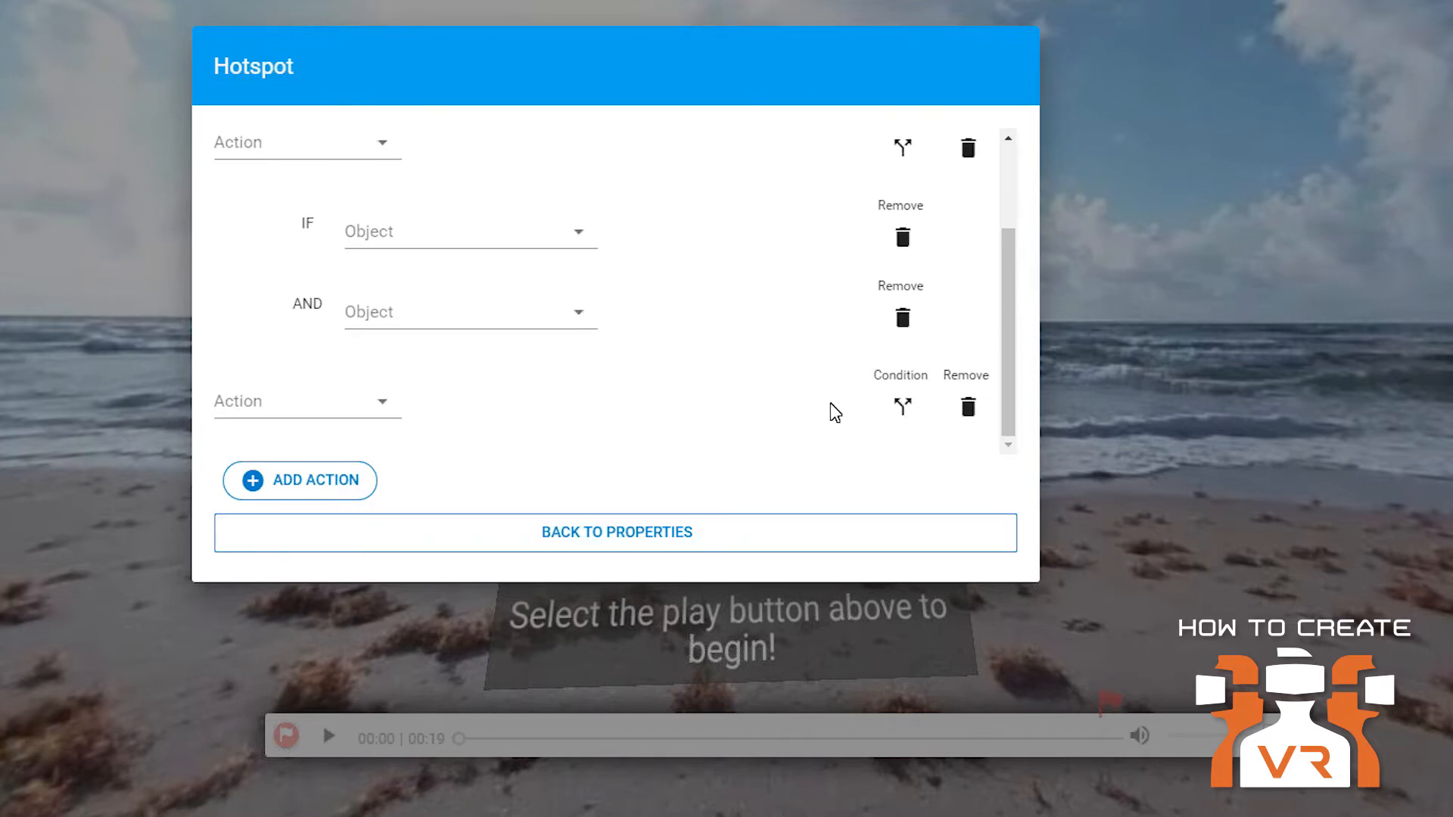
pyautogui.scroll(2, 833, 411)
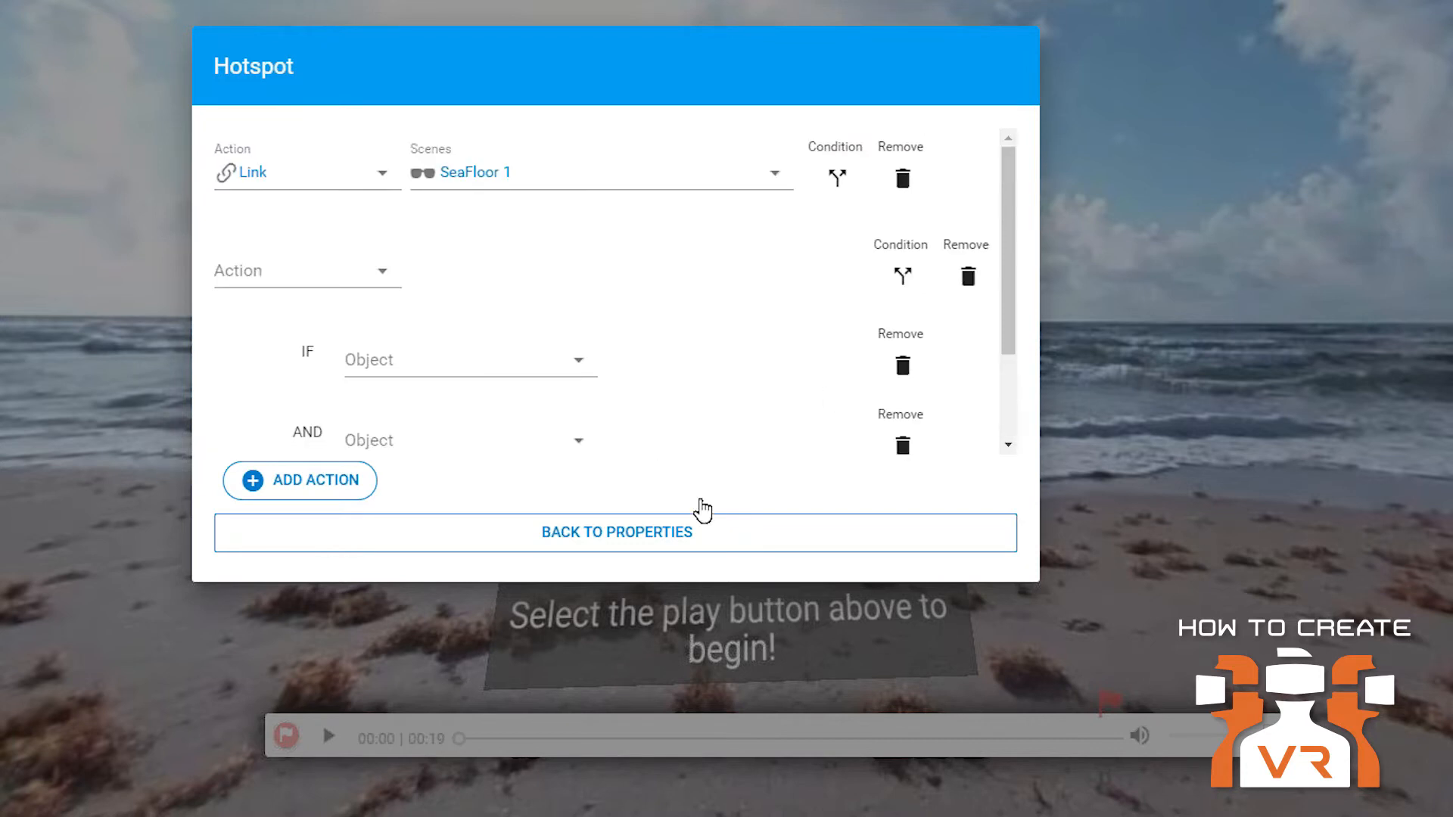
pyautogui.click(681, 530)
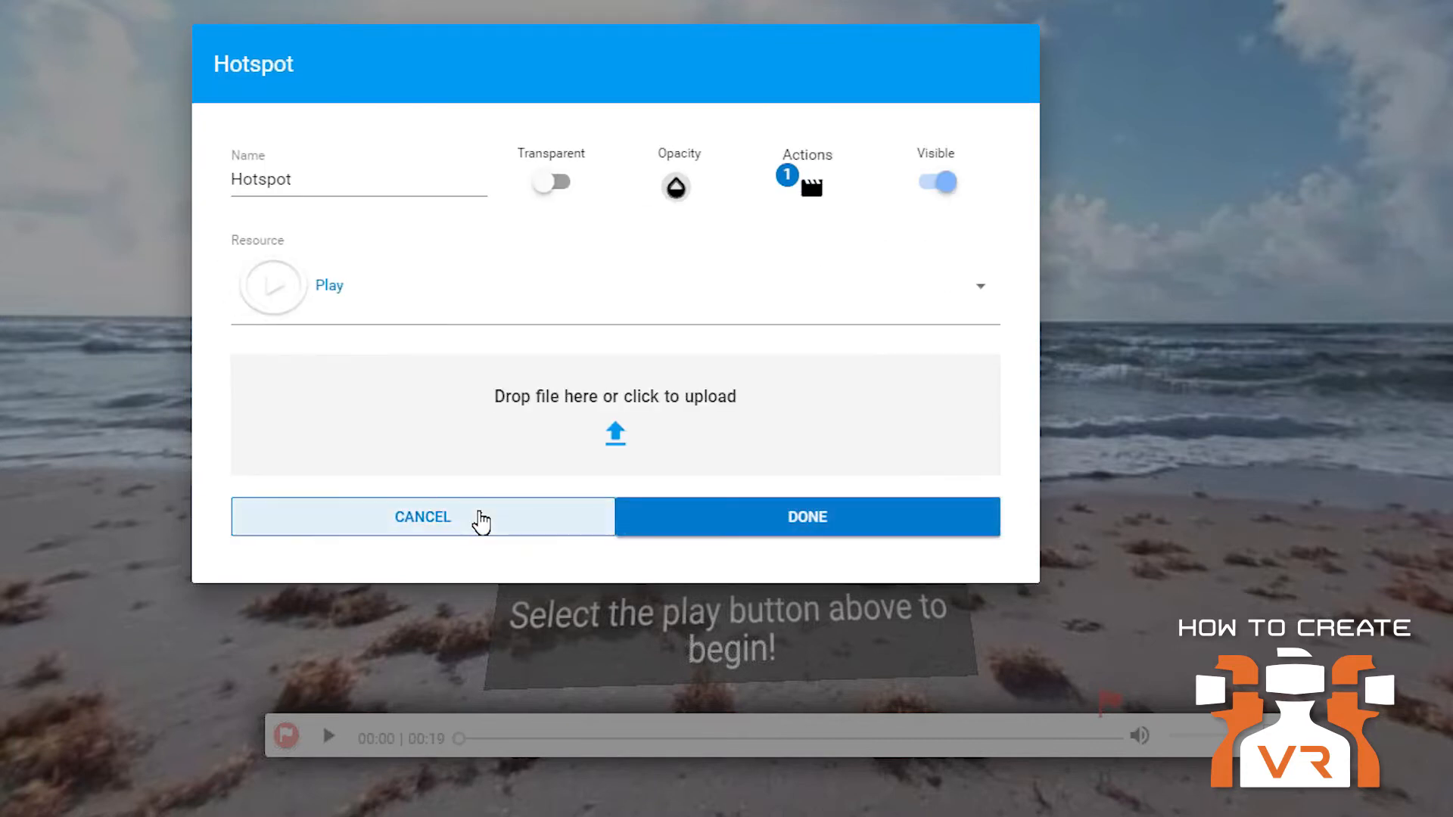
pyautogui.click(482, 520)
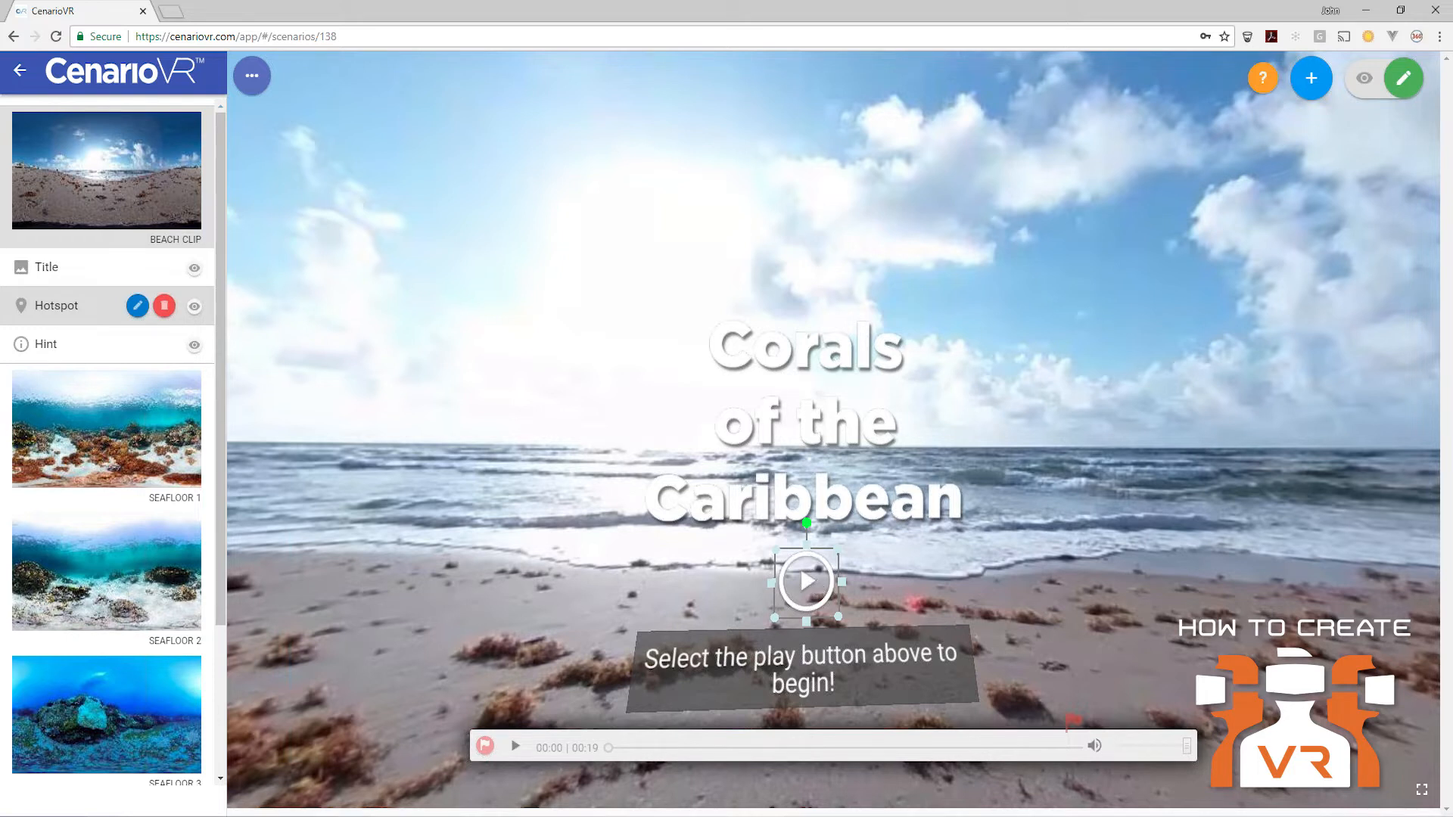
# Step: Review the Beach Clip timed event that shows the Hint, and close it without changes
pyautogui.click(806, 584)
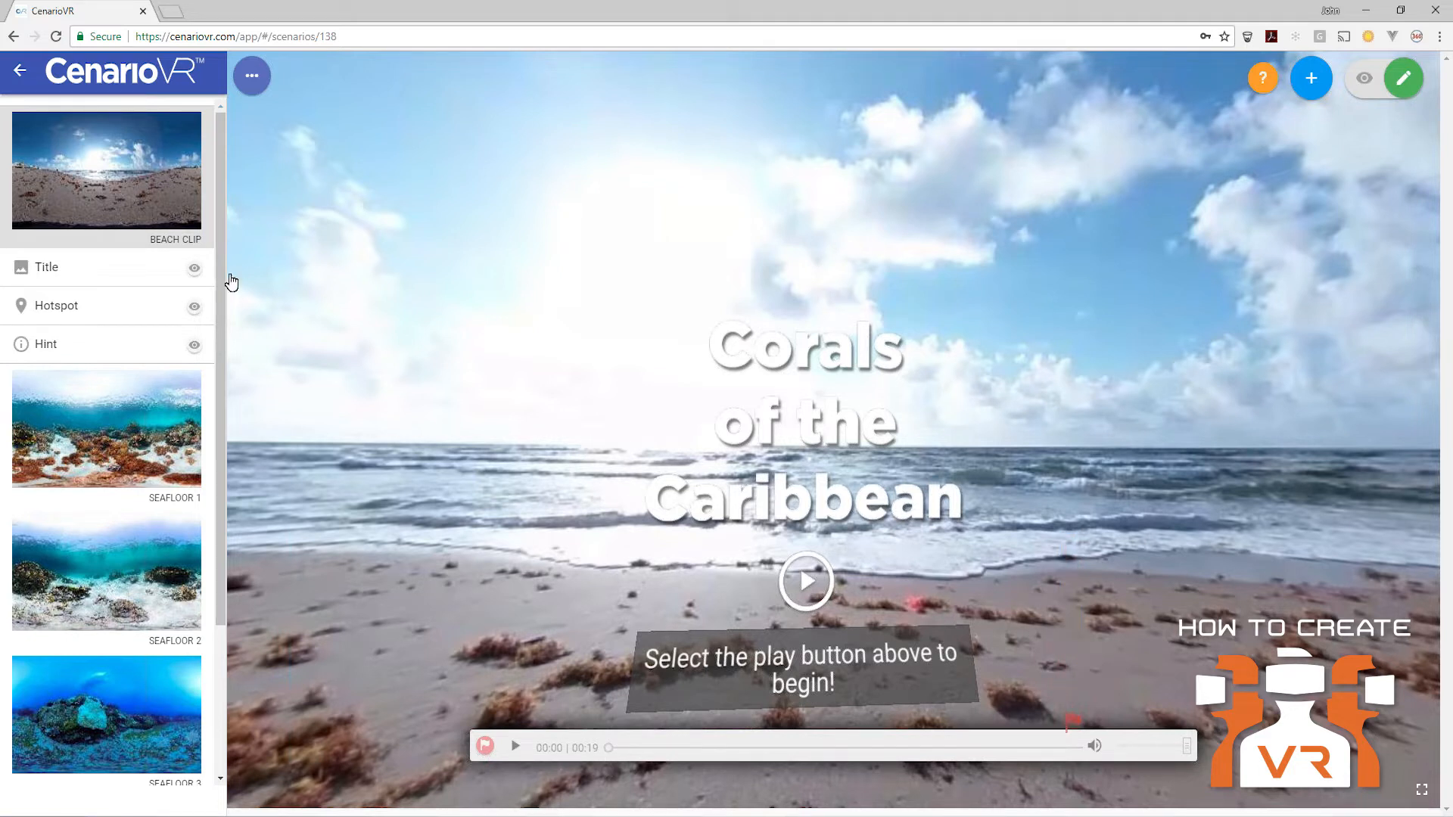
pyautogui.moveTo(143, 205)
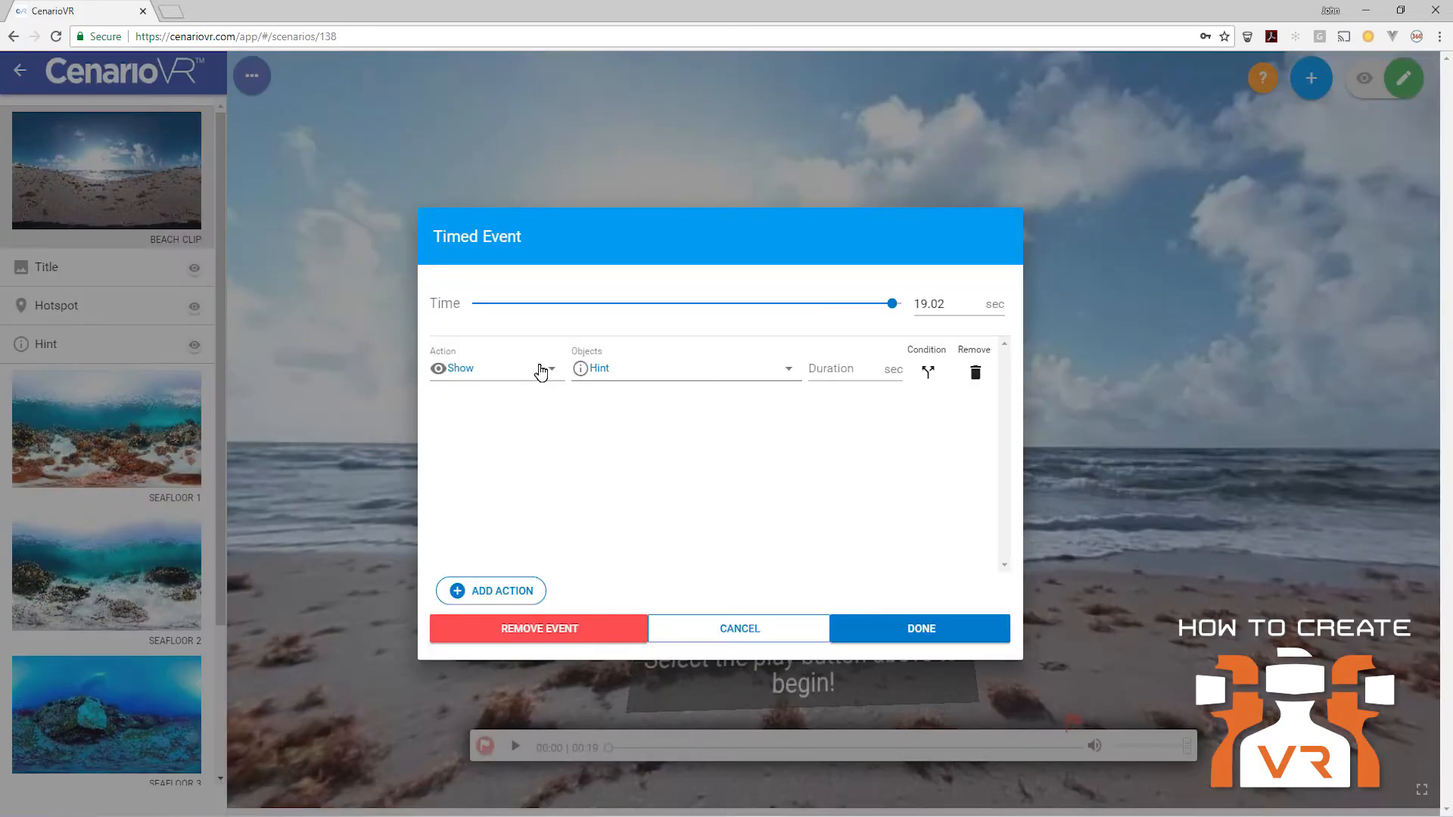
pyautogui.click(759, 627)
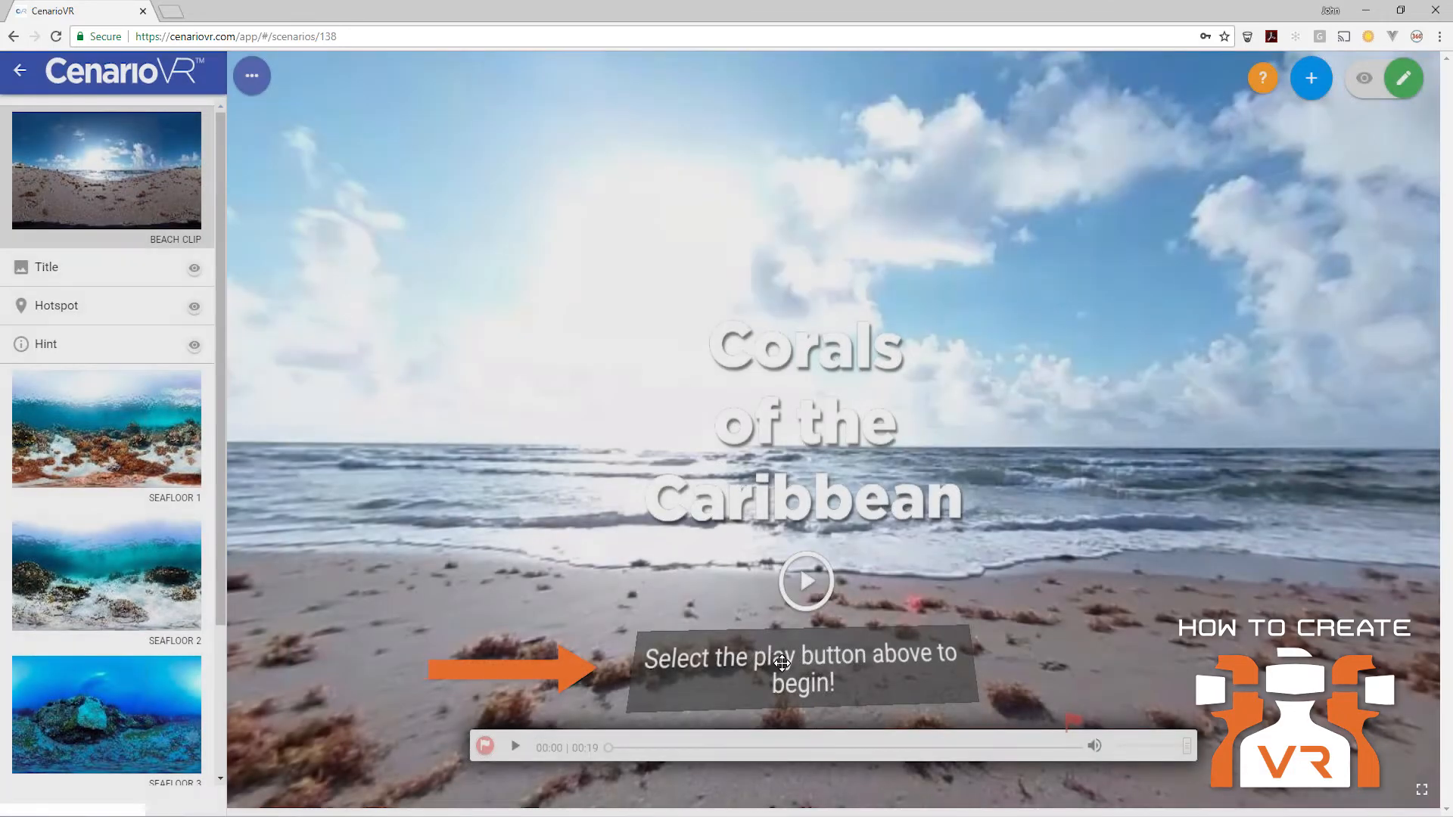
# Step: Check the Hint info card's text and visibility setting, and close it without changes
pyautogui.click(782, 664)
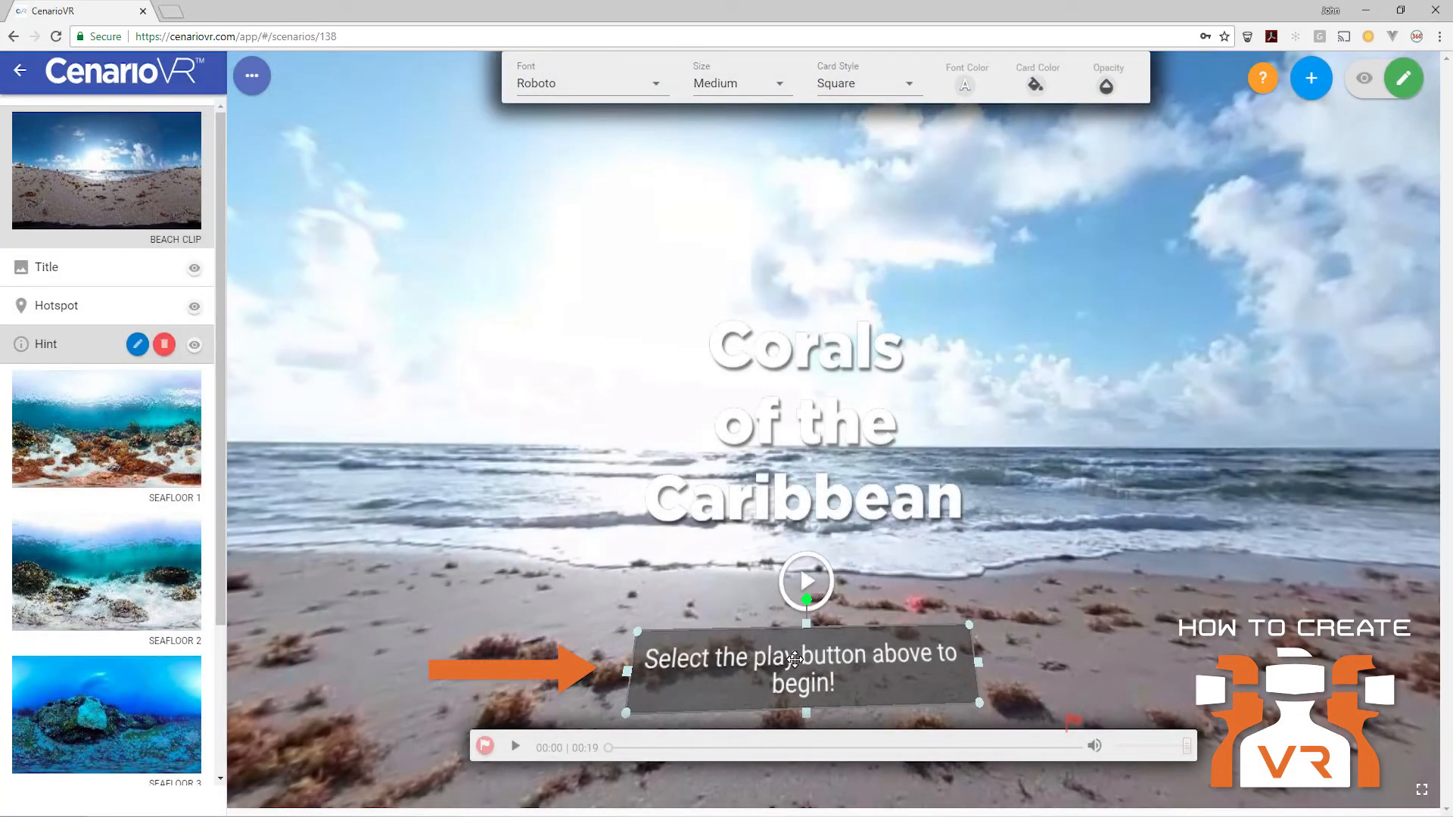
pyautogui.doubleClick(850, 649)
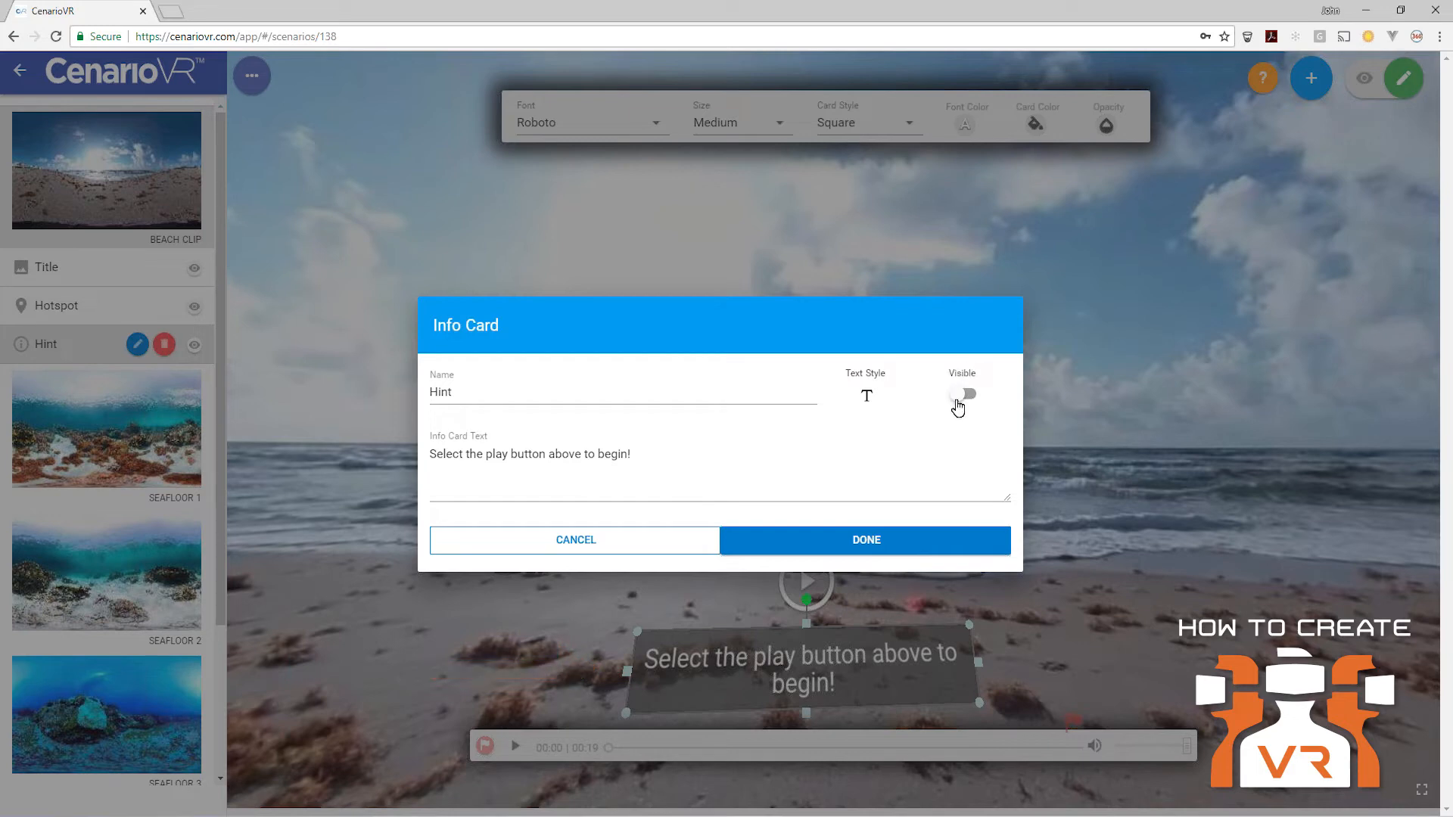
pyautogui.click(620, 548)
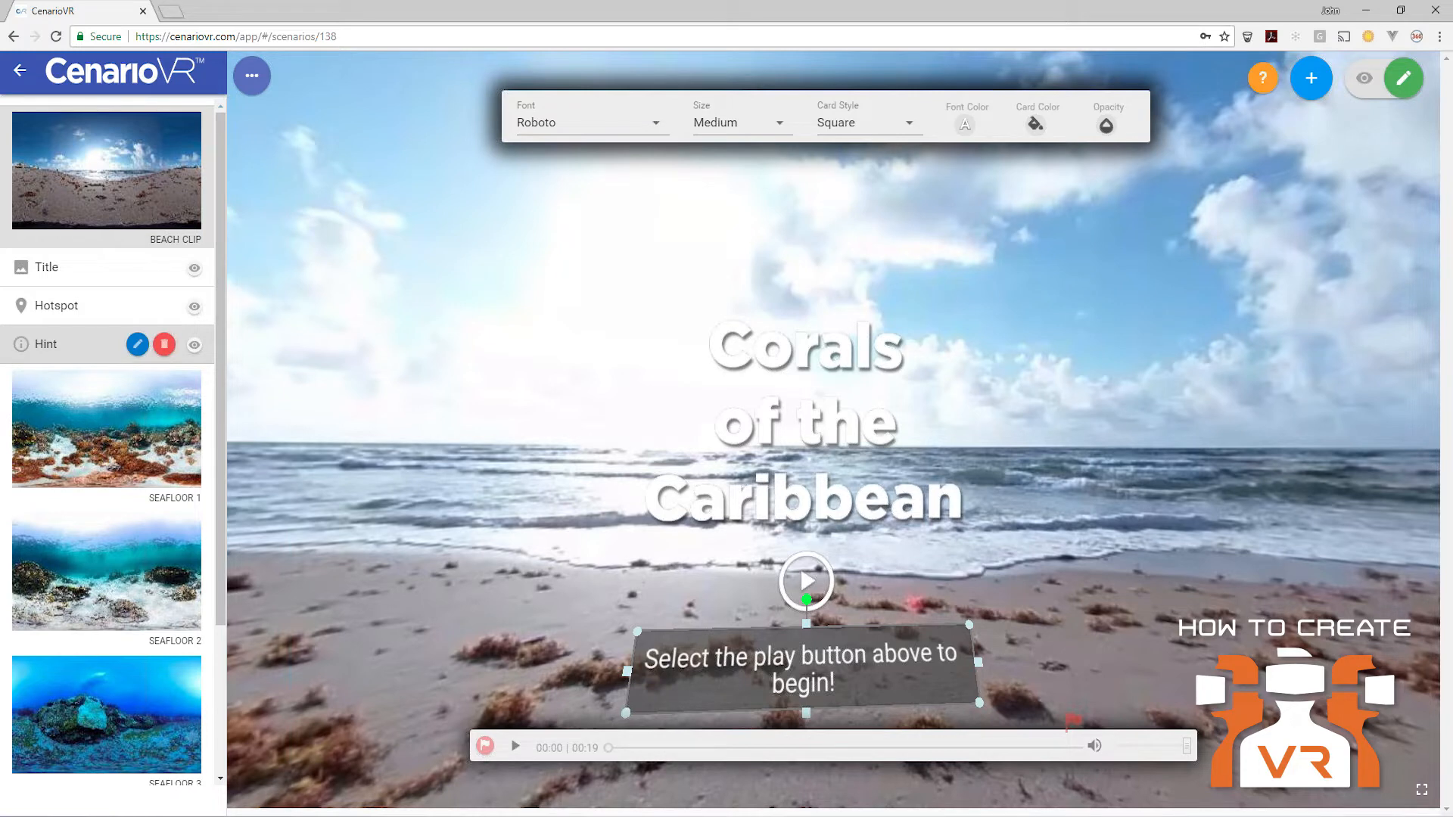
pyautogui.press('Escape')
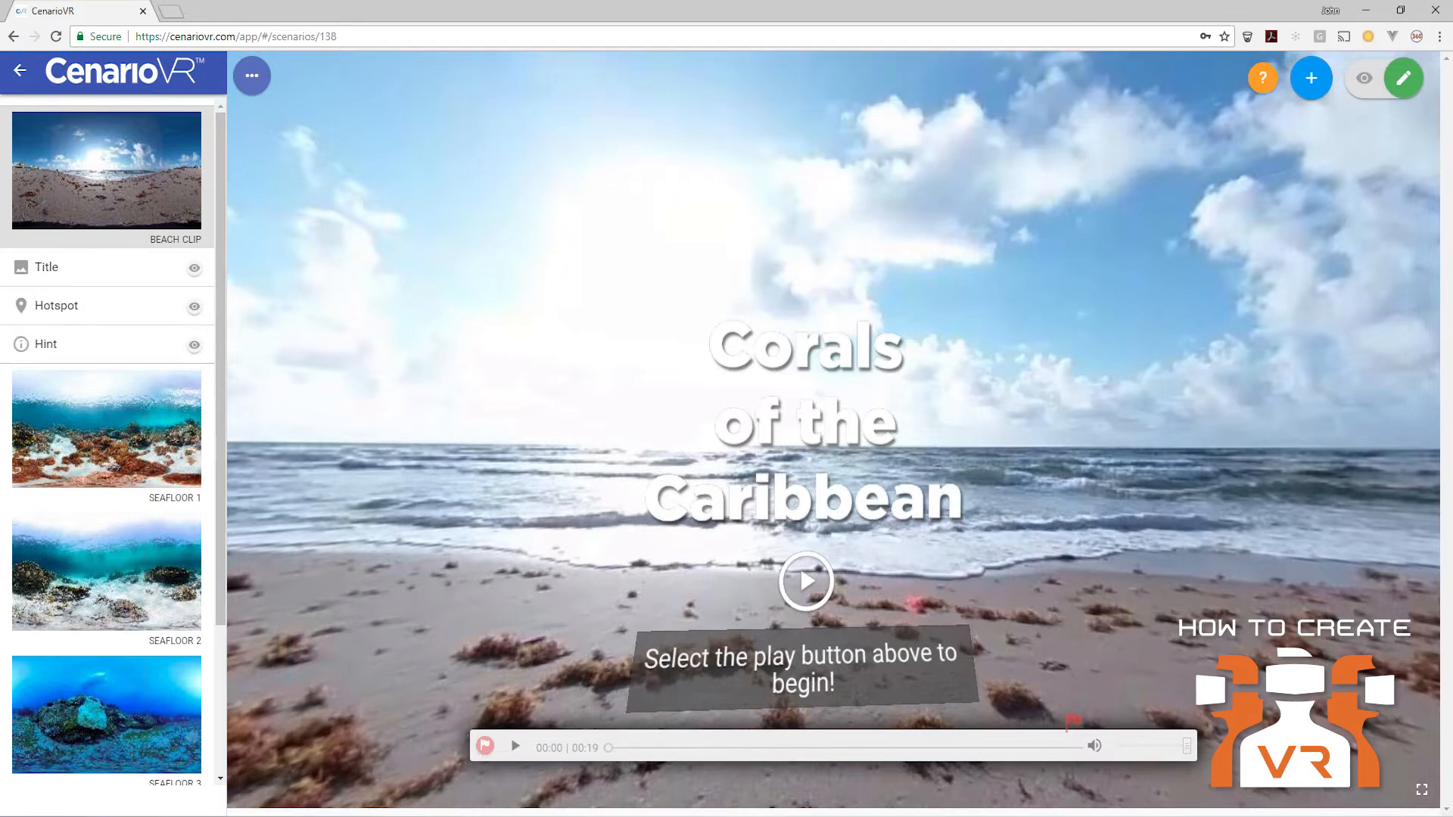
# Step: View the SeaFloor 1 scene, go back to the Beach Clip scene, and reopen SeaFloor 1
pyautogui.click(100, 469)
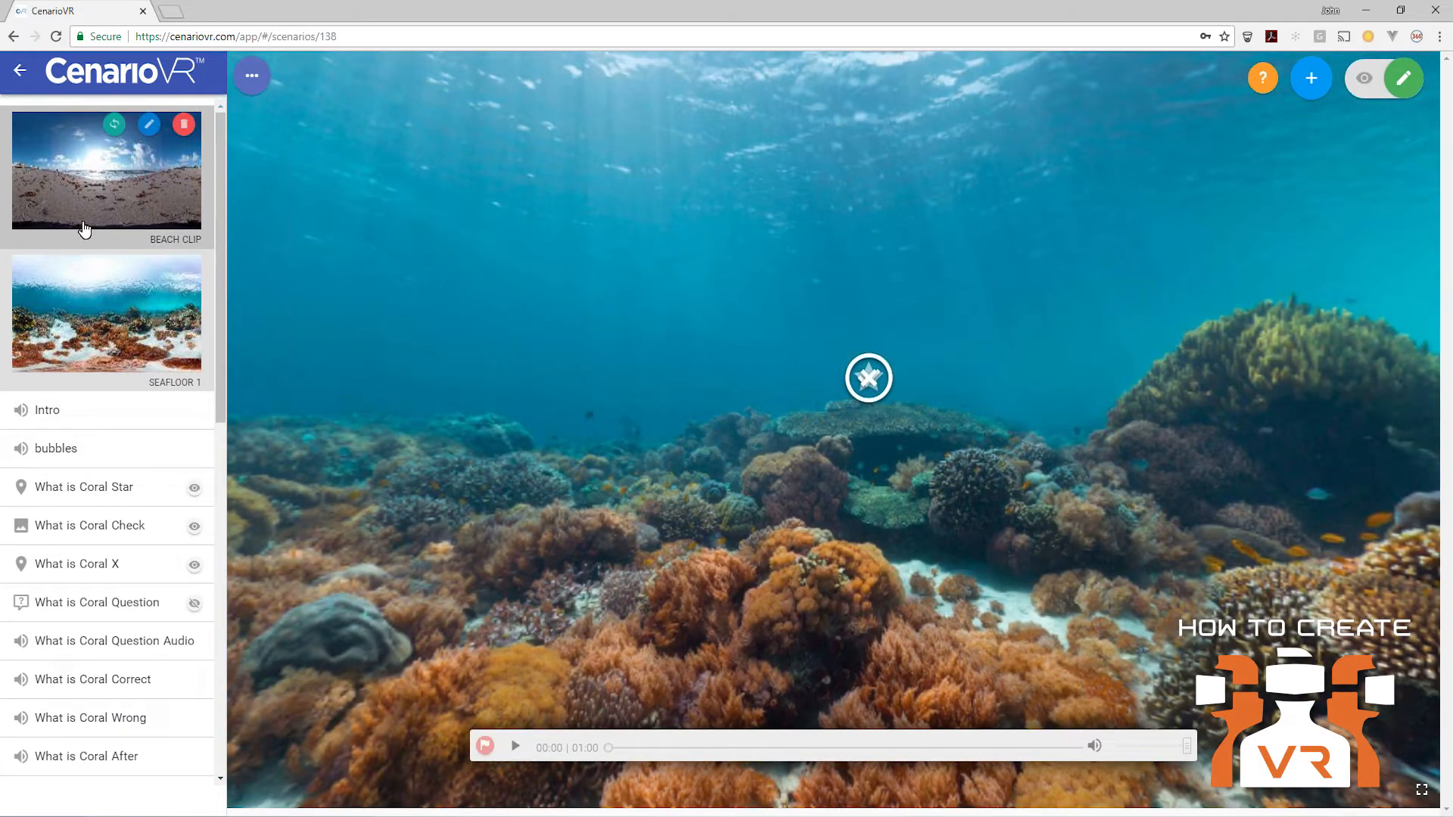
pyautogui.click(84, 229)
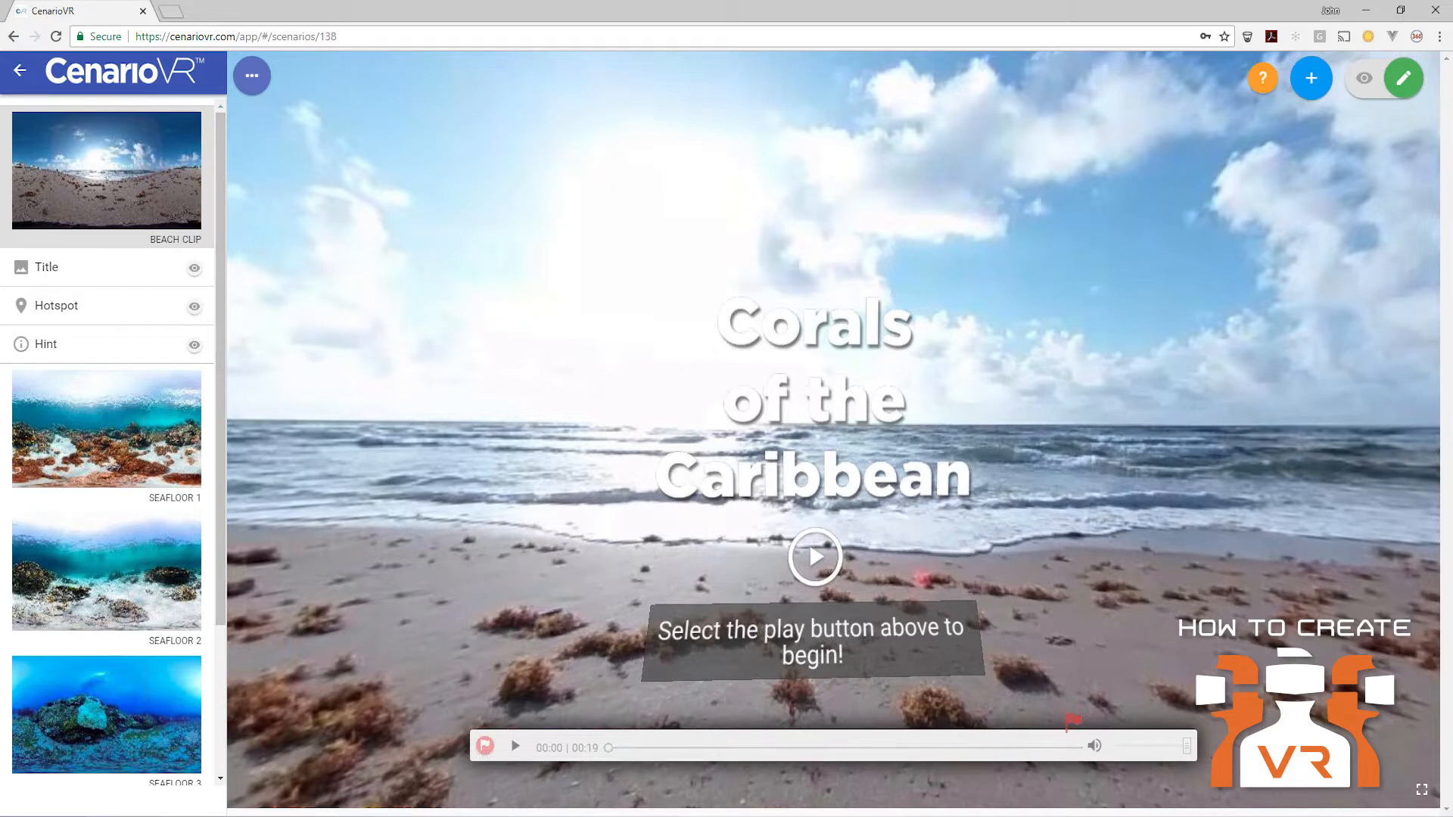
pyautogui.moveTo(124, 454)
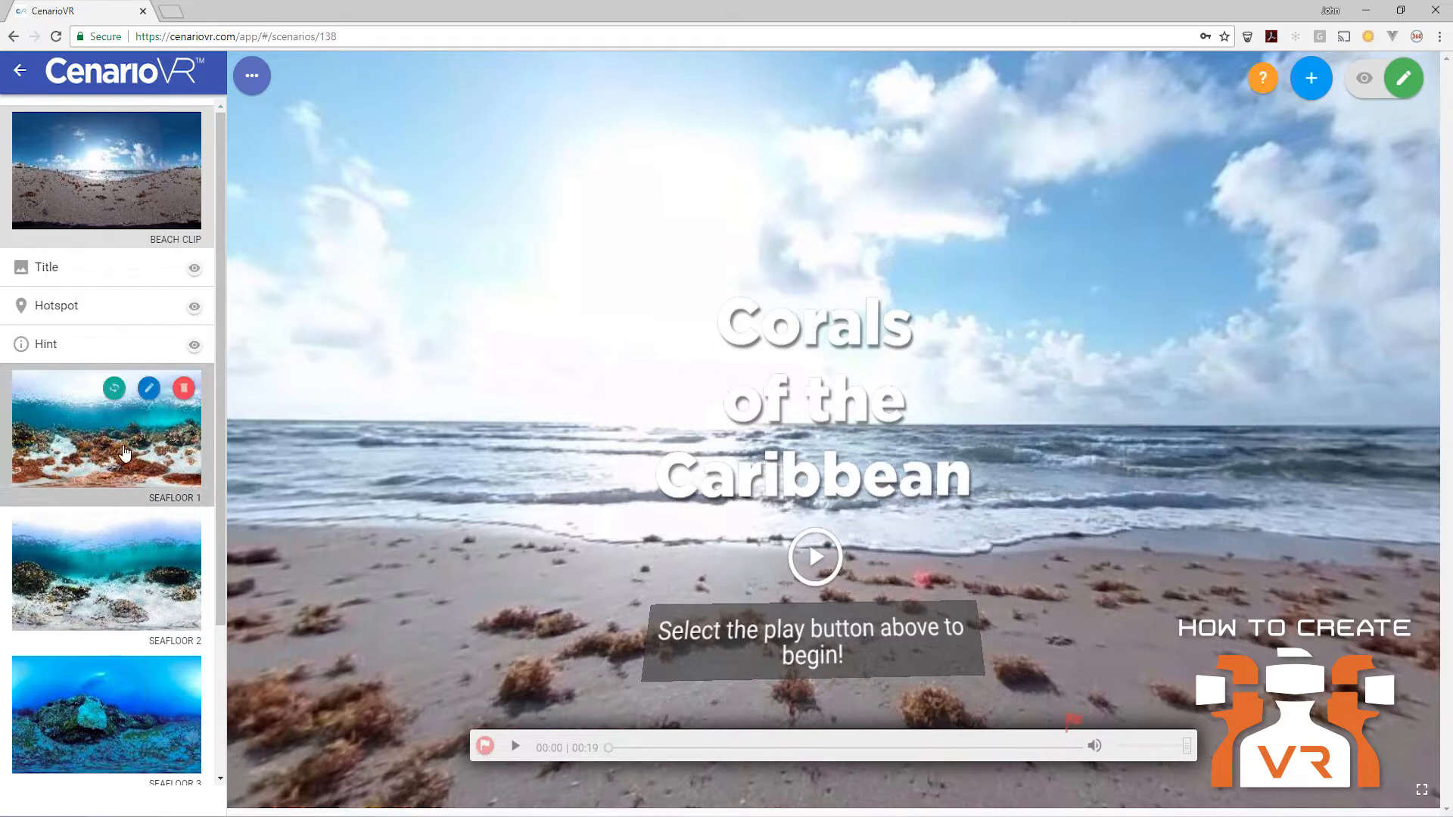
pyautogui.click(178, 455)
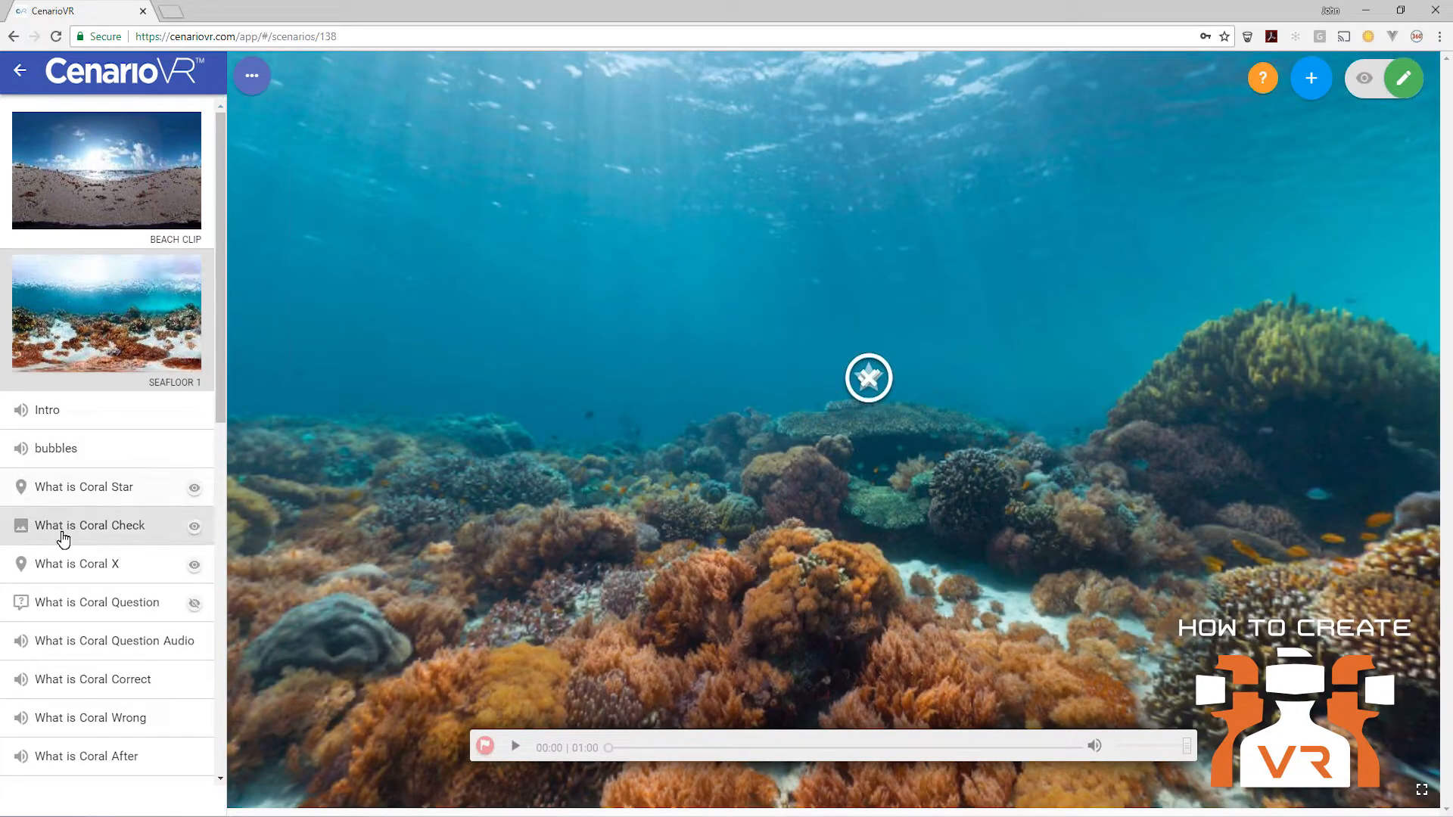
# Step: Examine the SeaFloor 1 scene's list of audio, hotspots, images and questions
pyautogui.moveTo(198, 326)
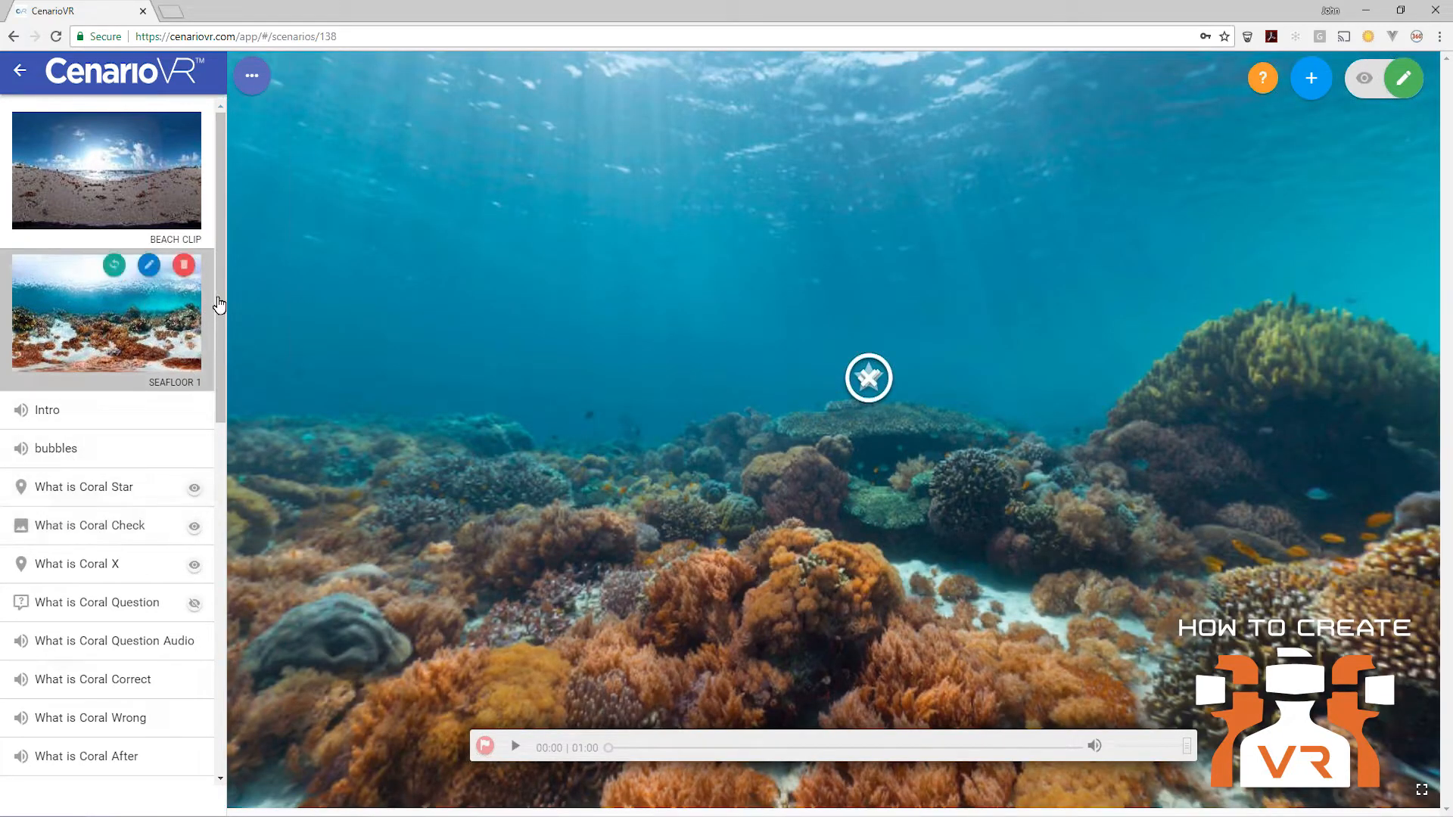
pyautogui.moveTo(219, 334); pyautogui.dragTo(221, 702)
pyautogui.moveTo(222, 624); pyautogui.dragTo(230, 273)
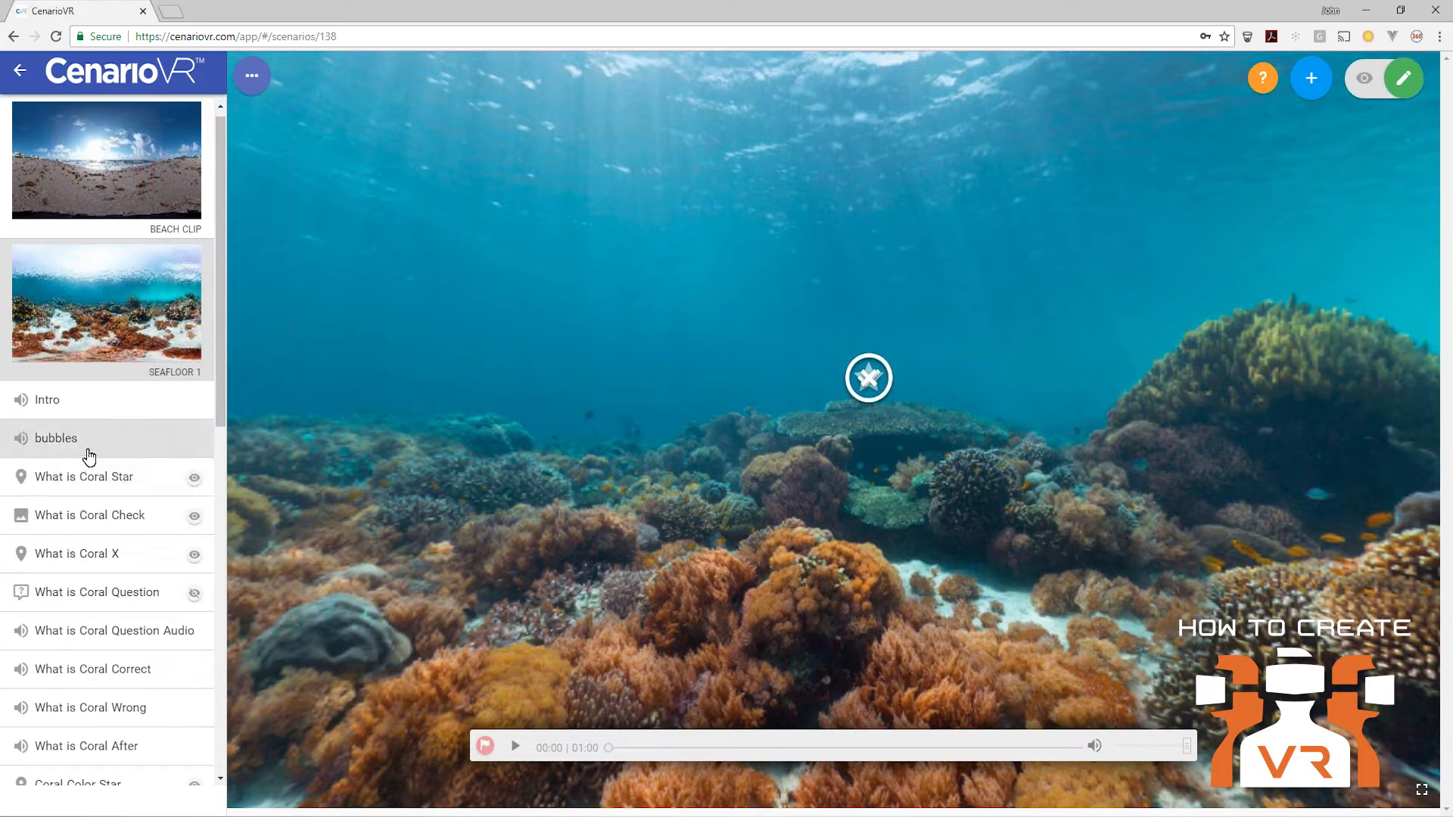
pyautogui.click(55, 401)
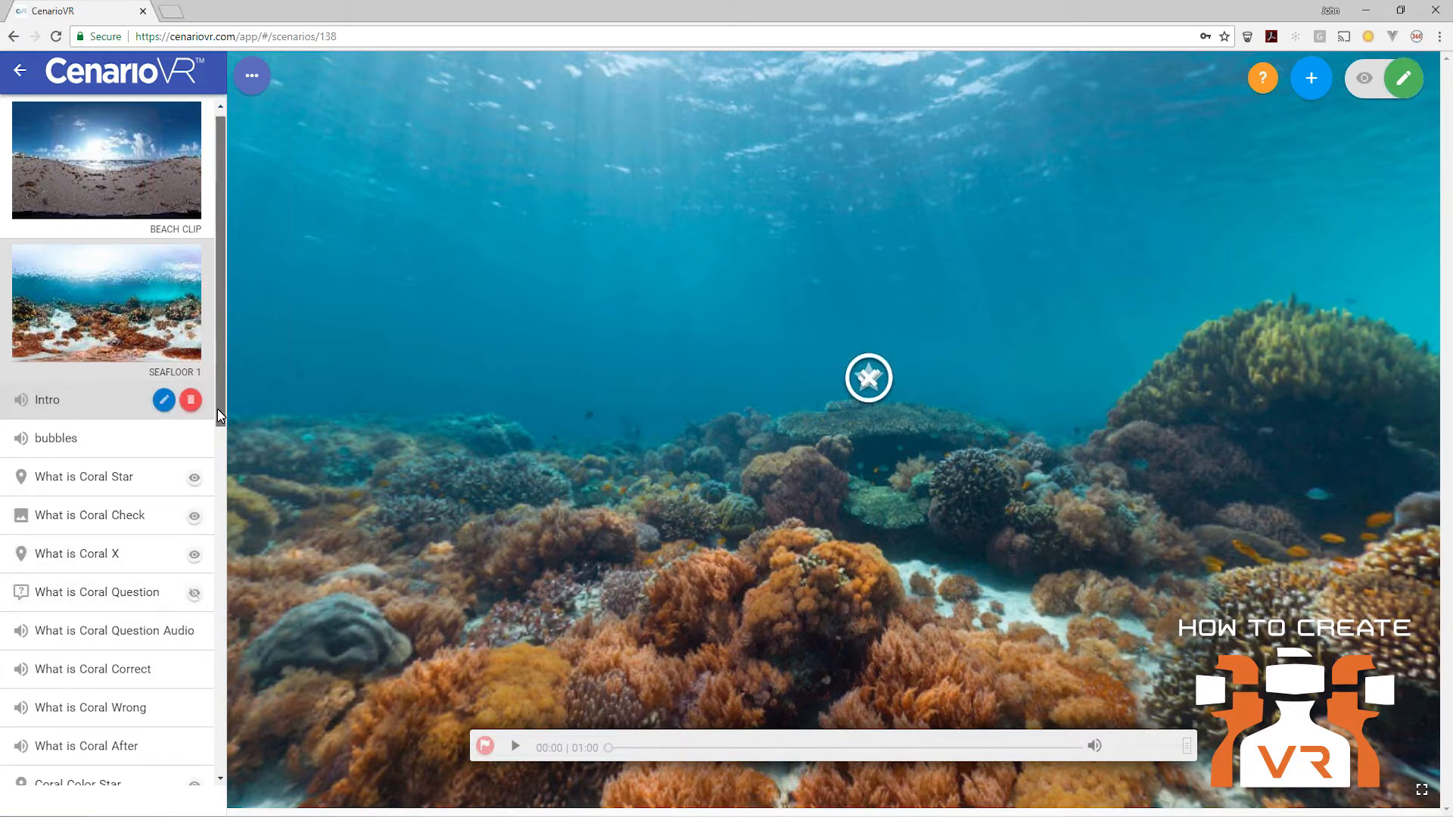
pyautogui.scroll(-3, 217, 409)
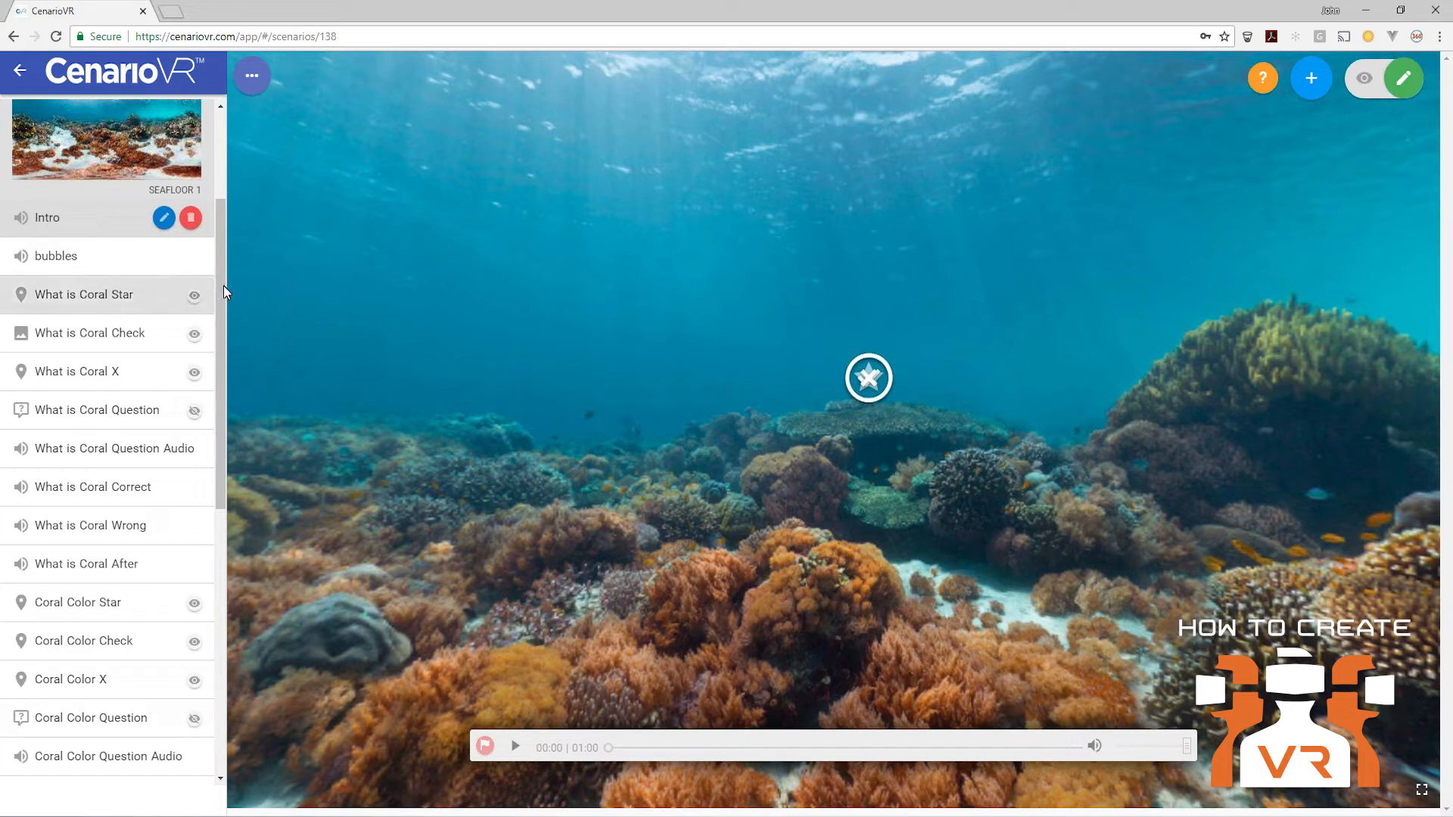
pyautogui.scroll(-1, 224, 301)
pyautogui.scroll(2, 225, 280)
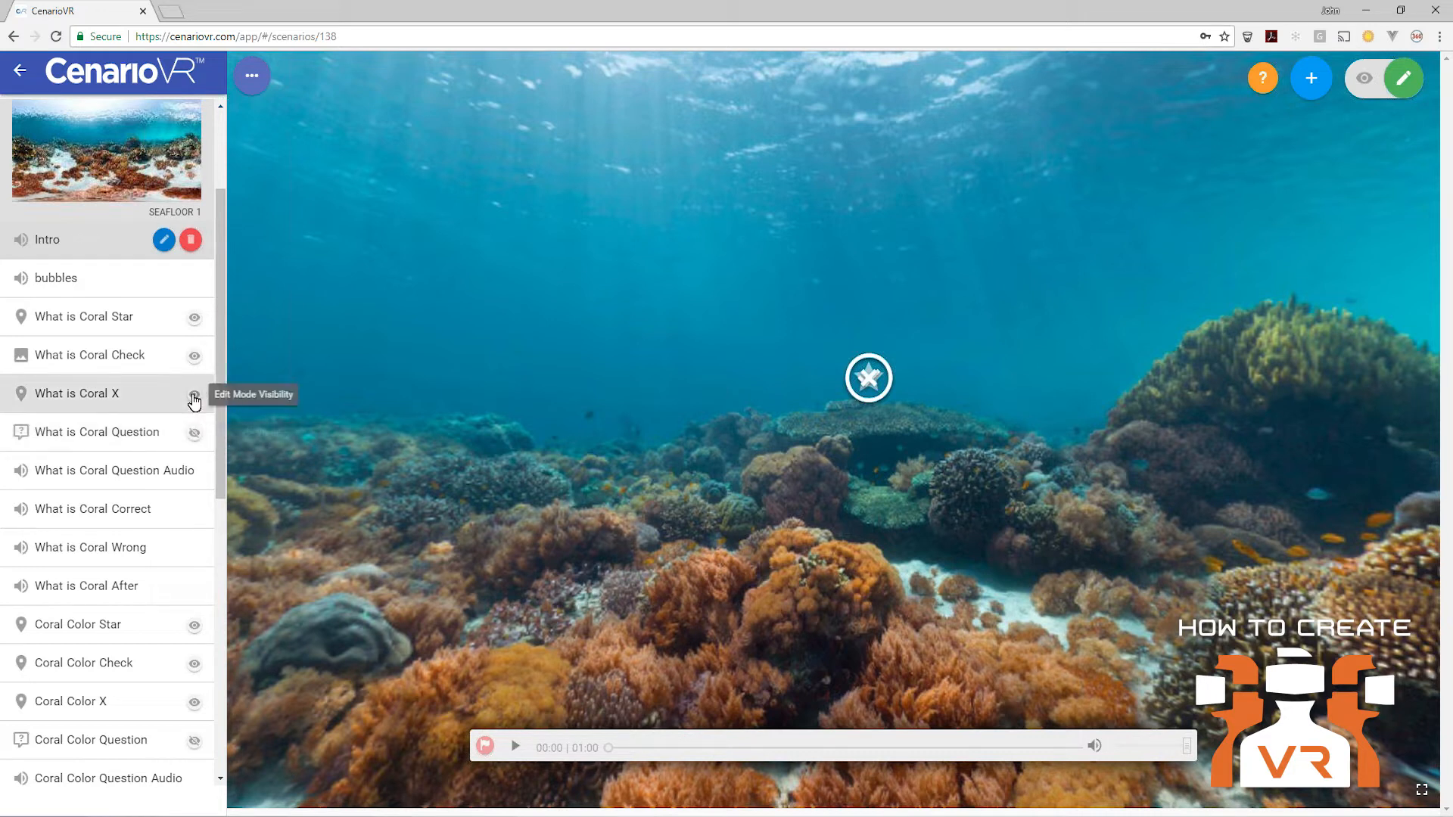
# Step: Hide the What is Coral X and What is Coral Check objects in edit mode
pyautogui.click(195, 394)
pyautogui.click(194, 356)
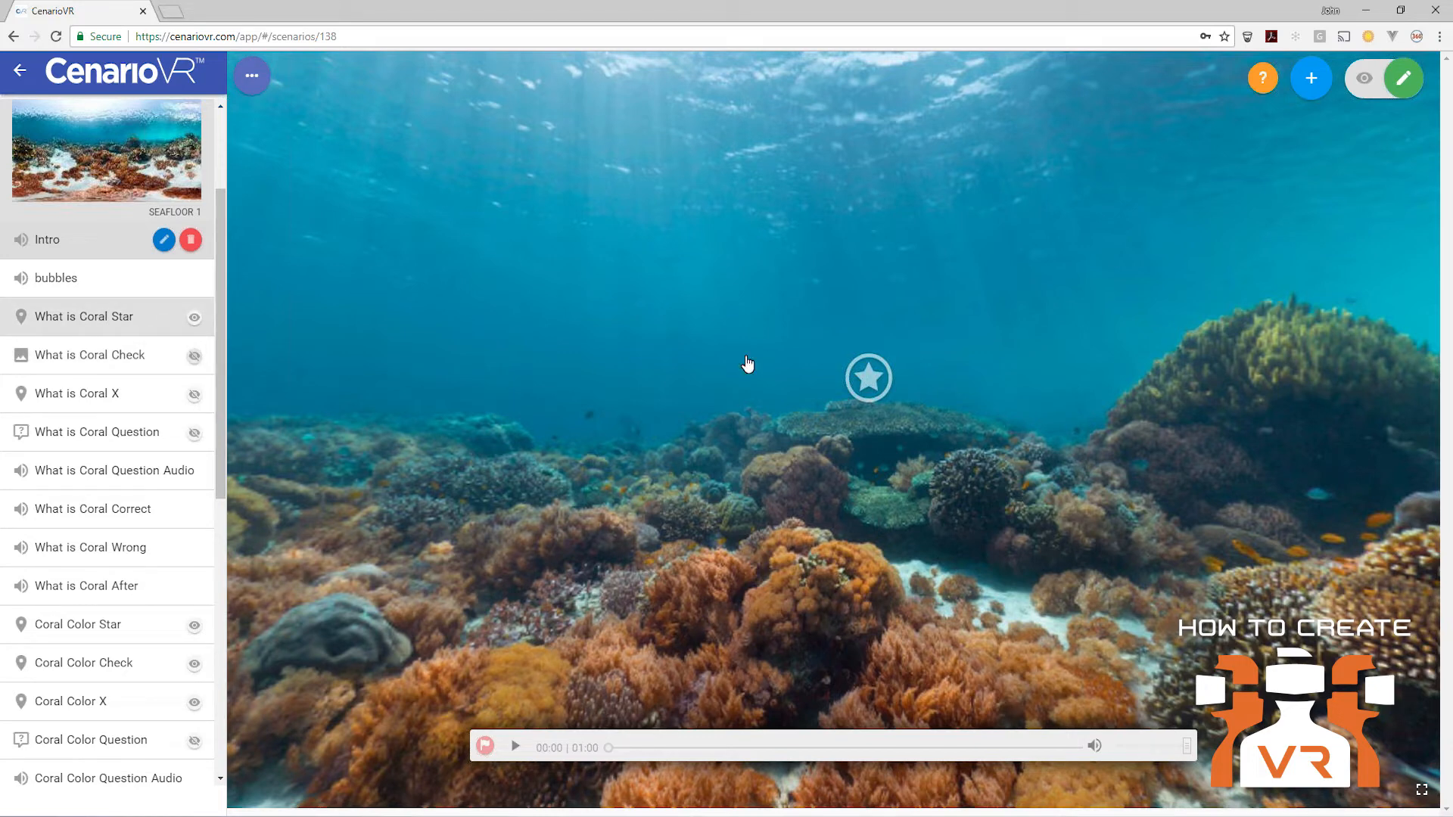
# Step: Review the actions of the What is Coral Star hotspot and close its properties without changes
pyautogui.click(868, 377)
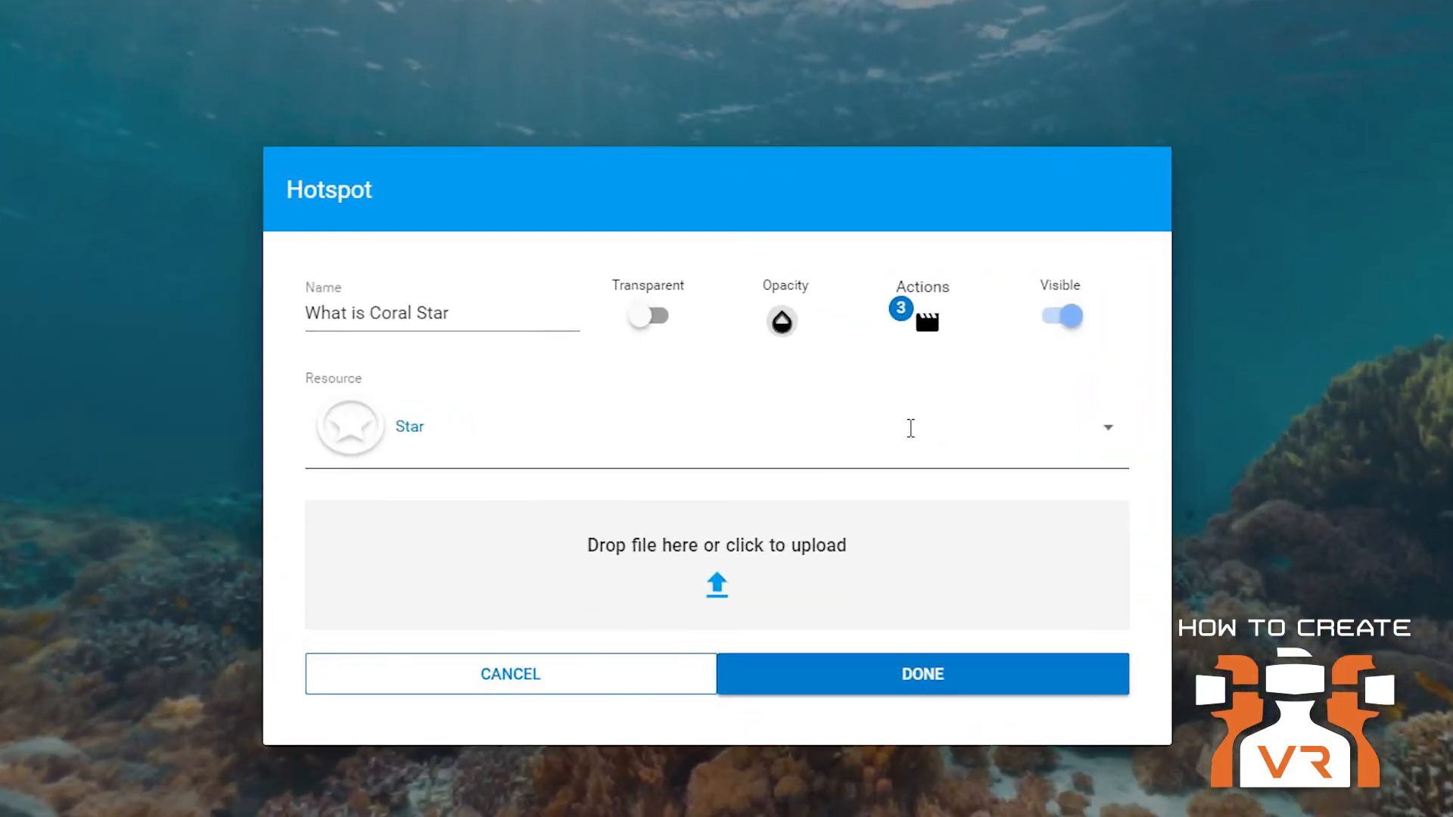
pyautogui.click(927, 321)
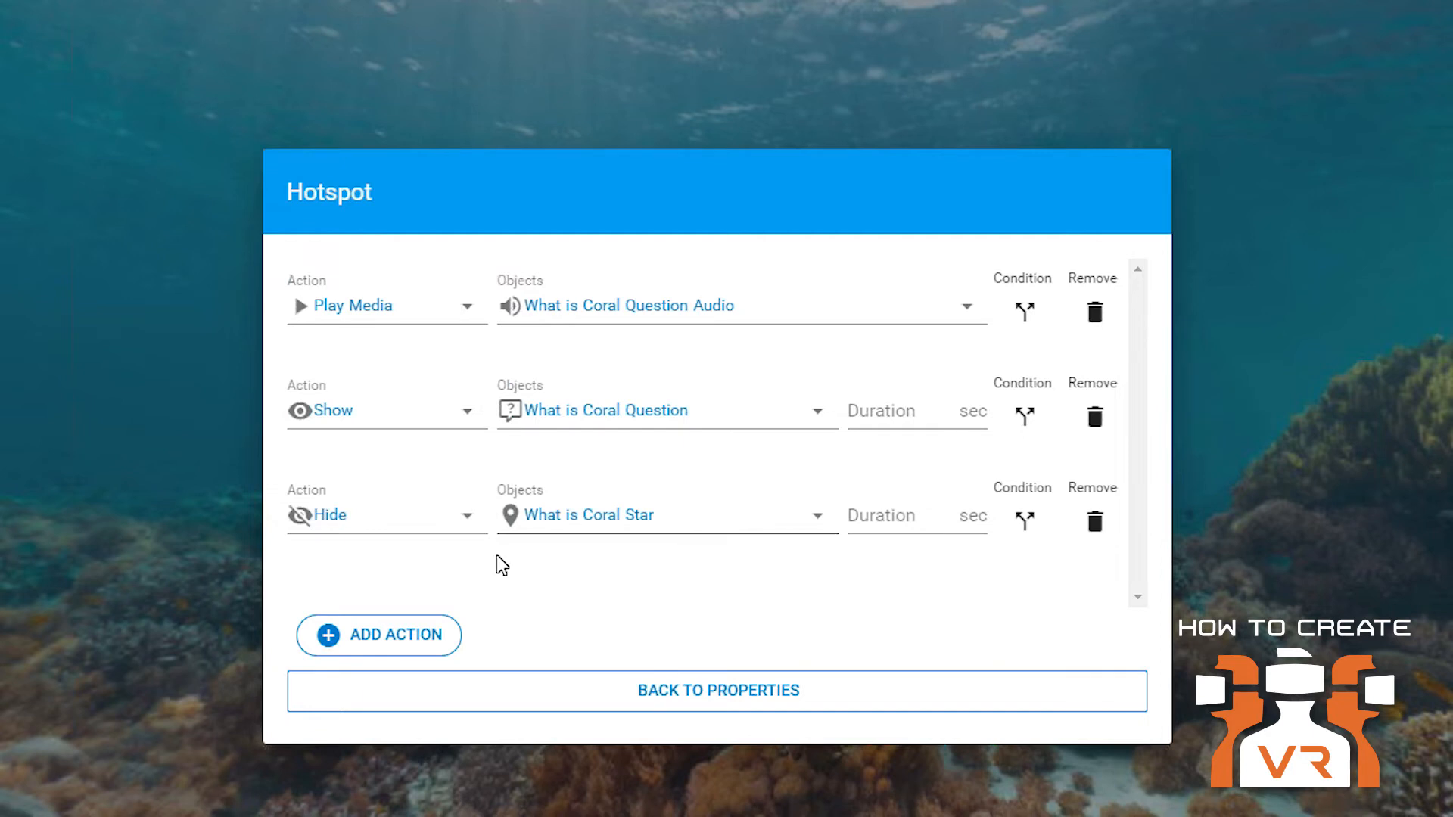
pyautogui.click(647, 691)
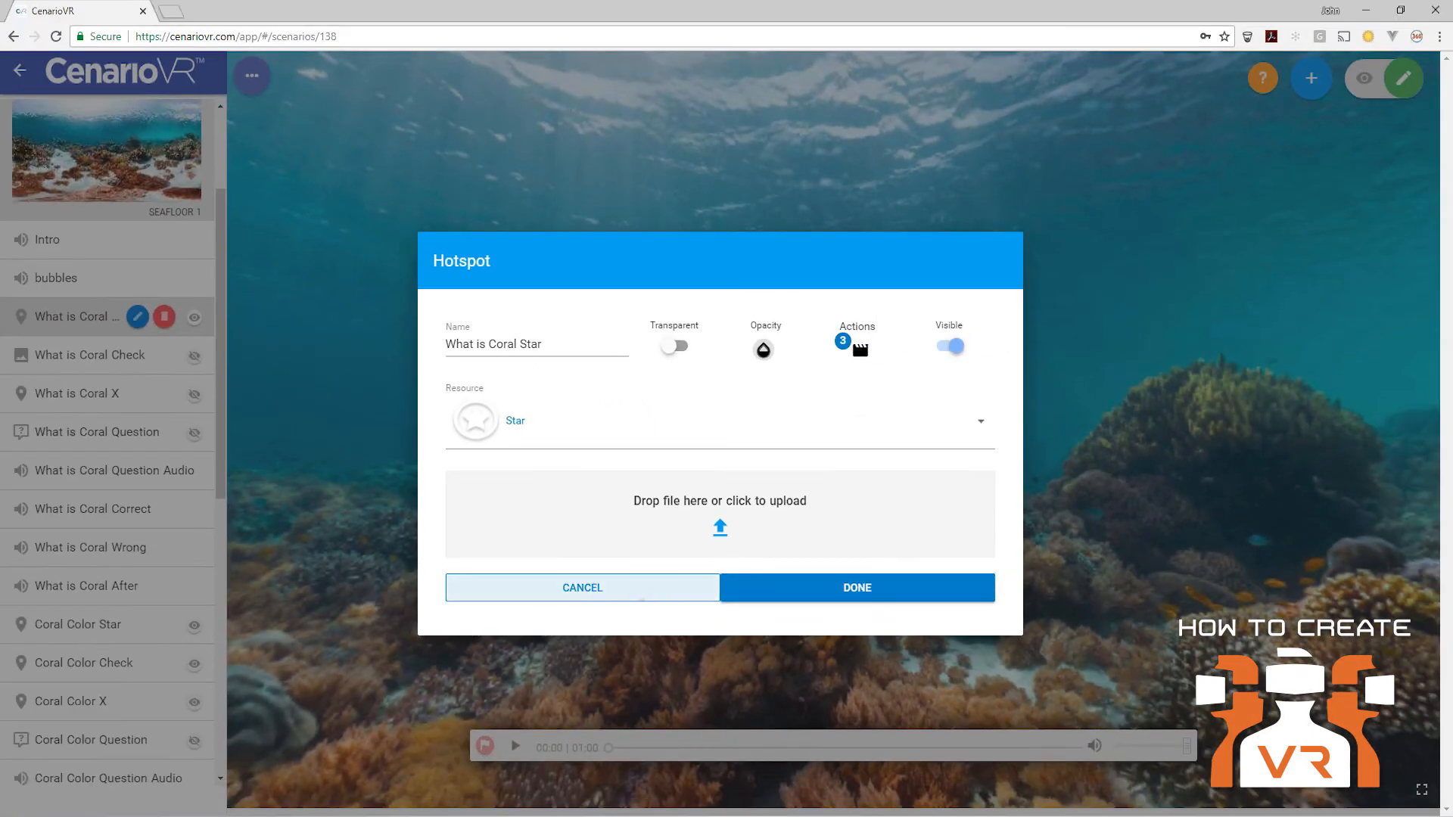
pyautogui.press('Return')
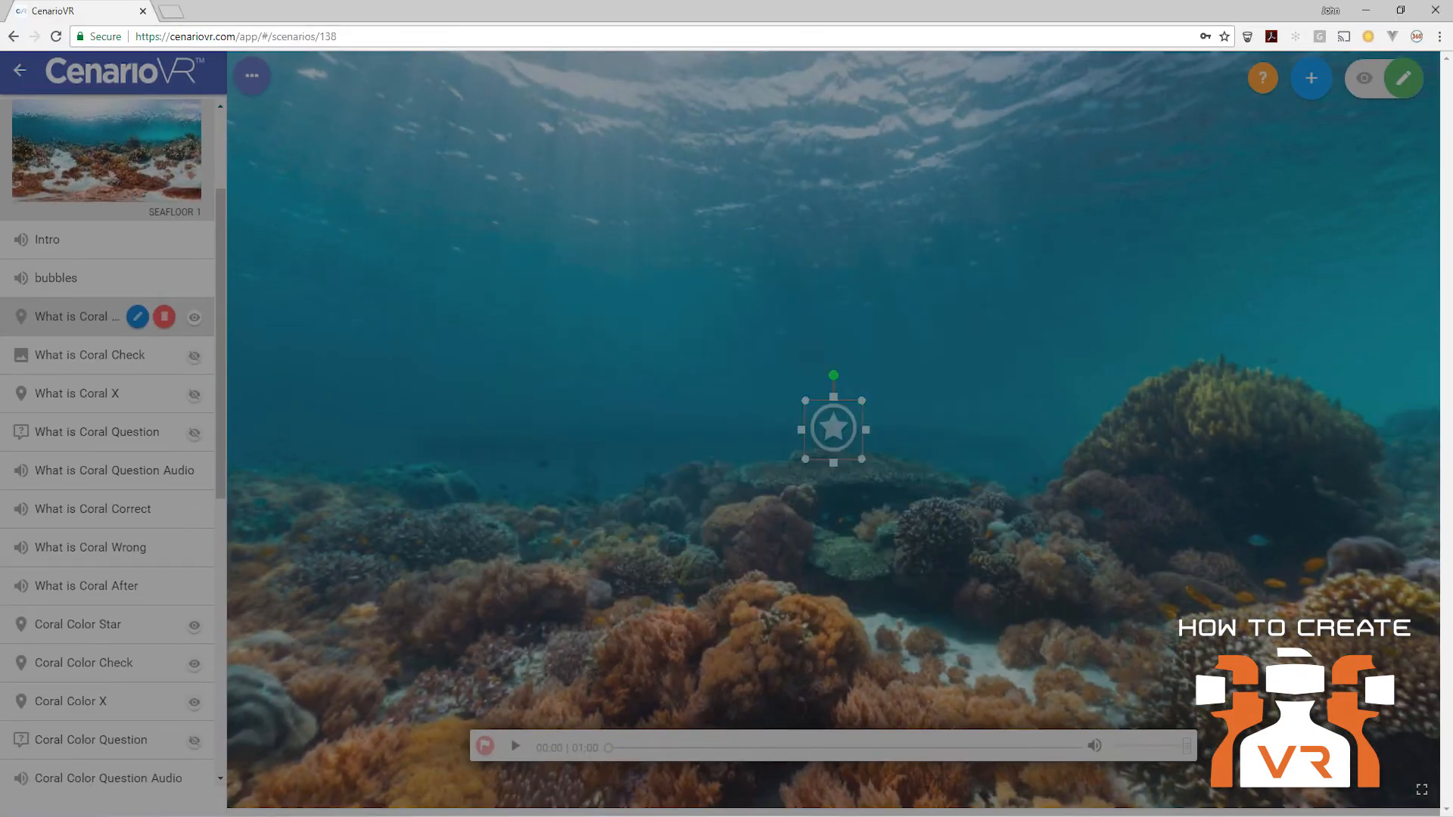
pyautogui.click(301, 438)
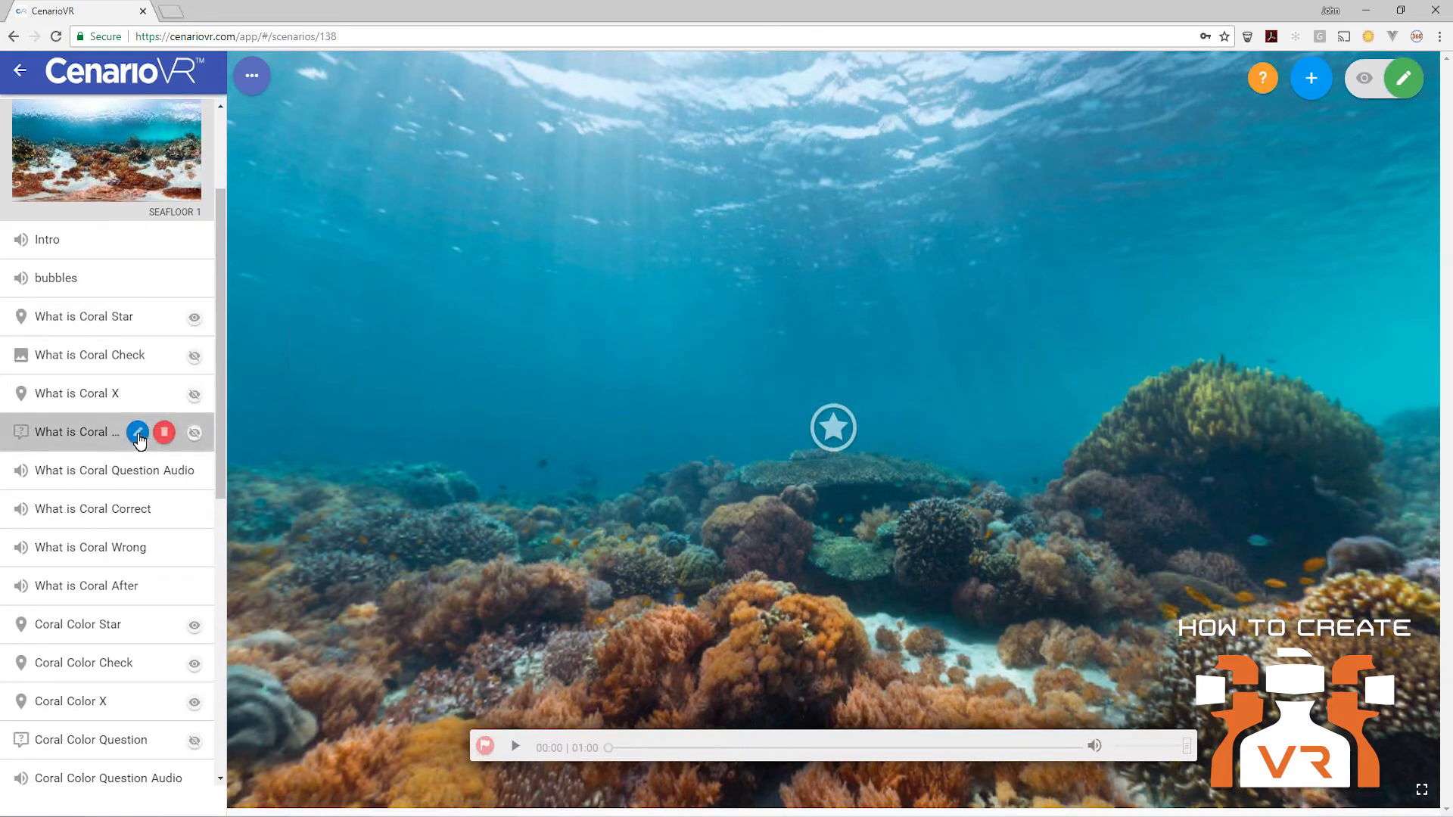
# Step: Open the What is Coral Question object's properties and close them without changes
pyautogui.click(194, 436)
pyautogui.click(598, 659)
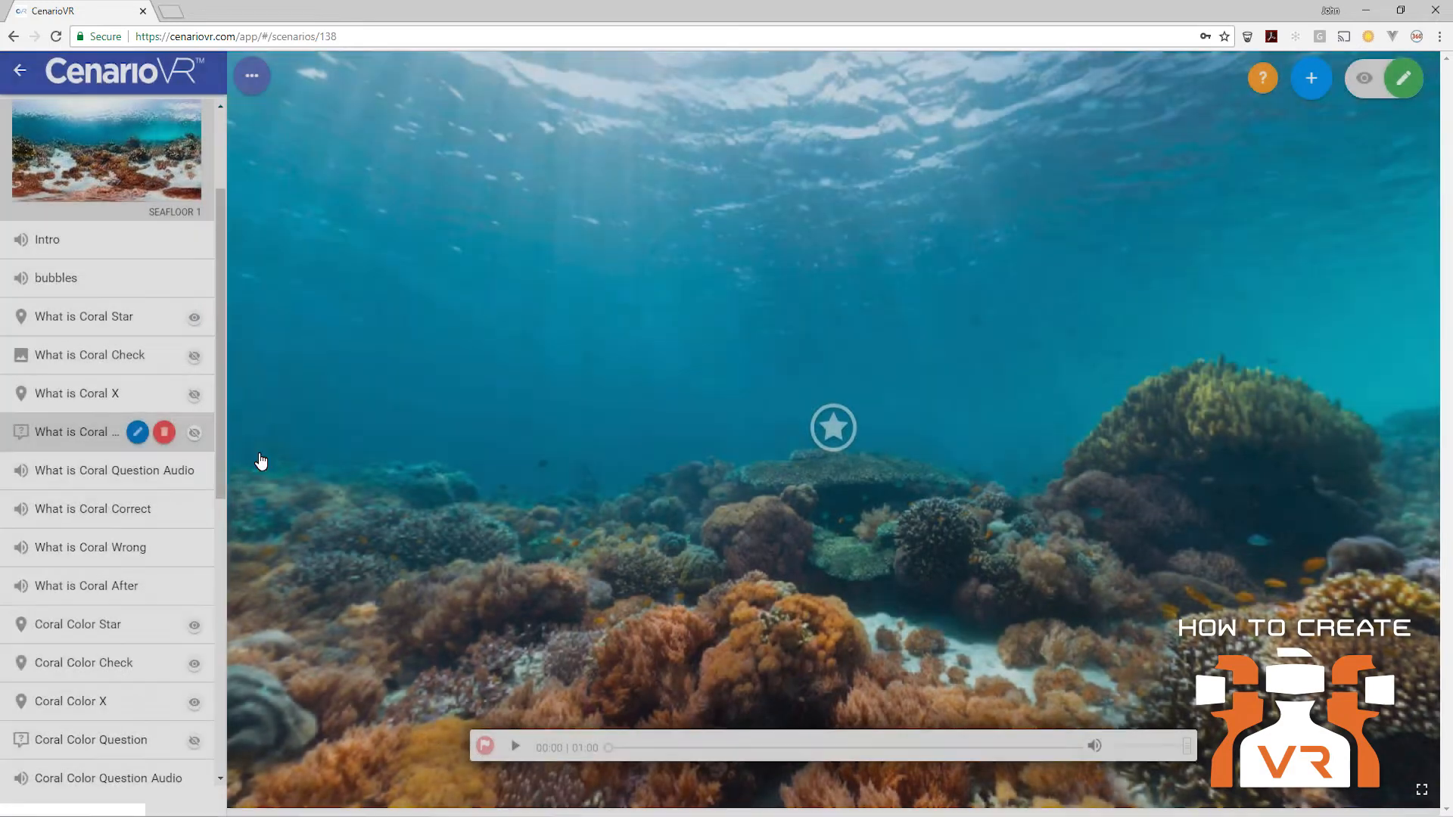
# Step: Show the What is Coral Question in edit mode and review the actions of its An Animal and A Rock Formation choices without changes
pyautogui.click(136, 433)
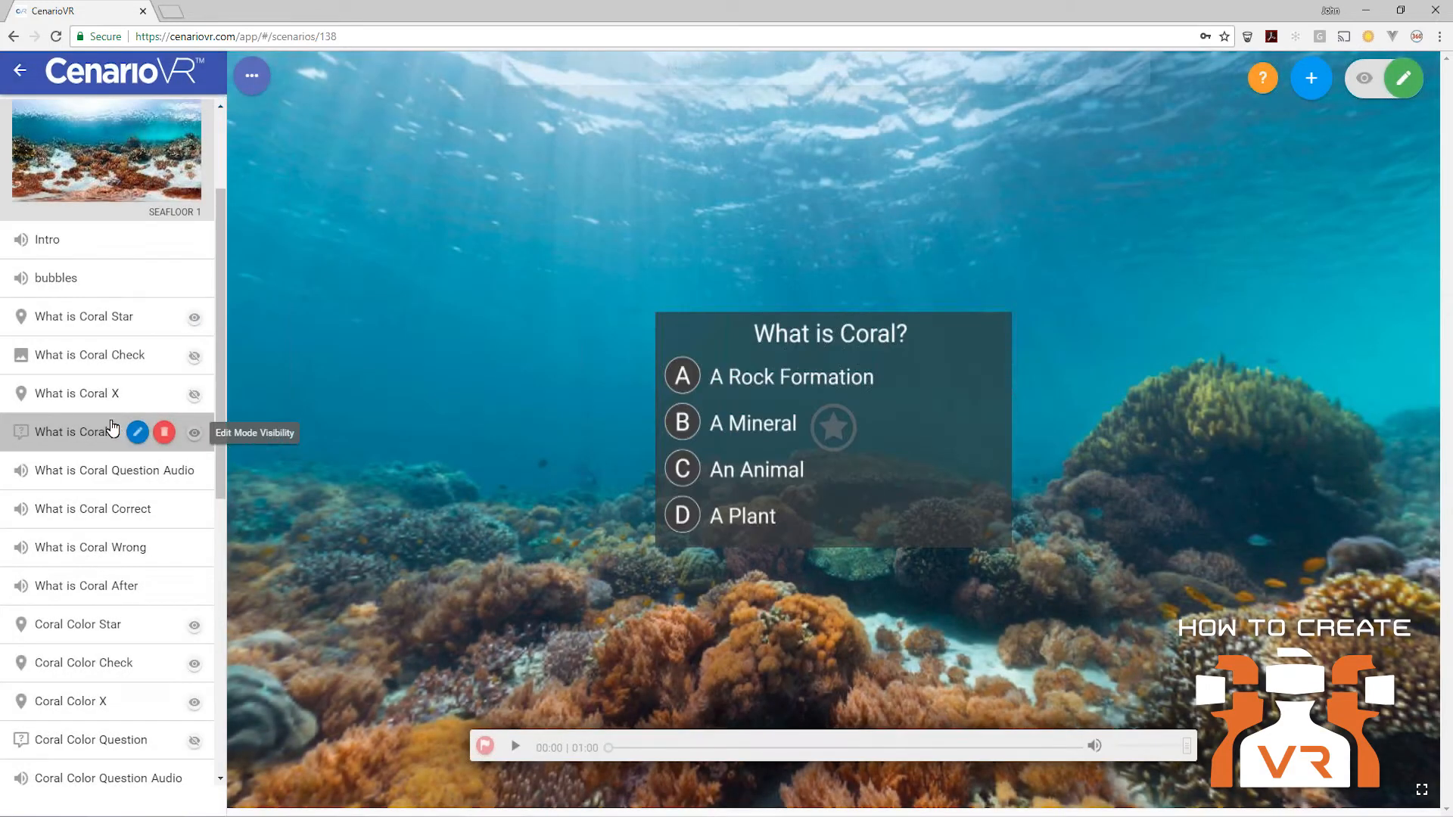
pyautogui.click(662, 436)
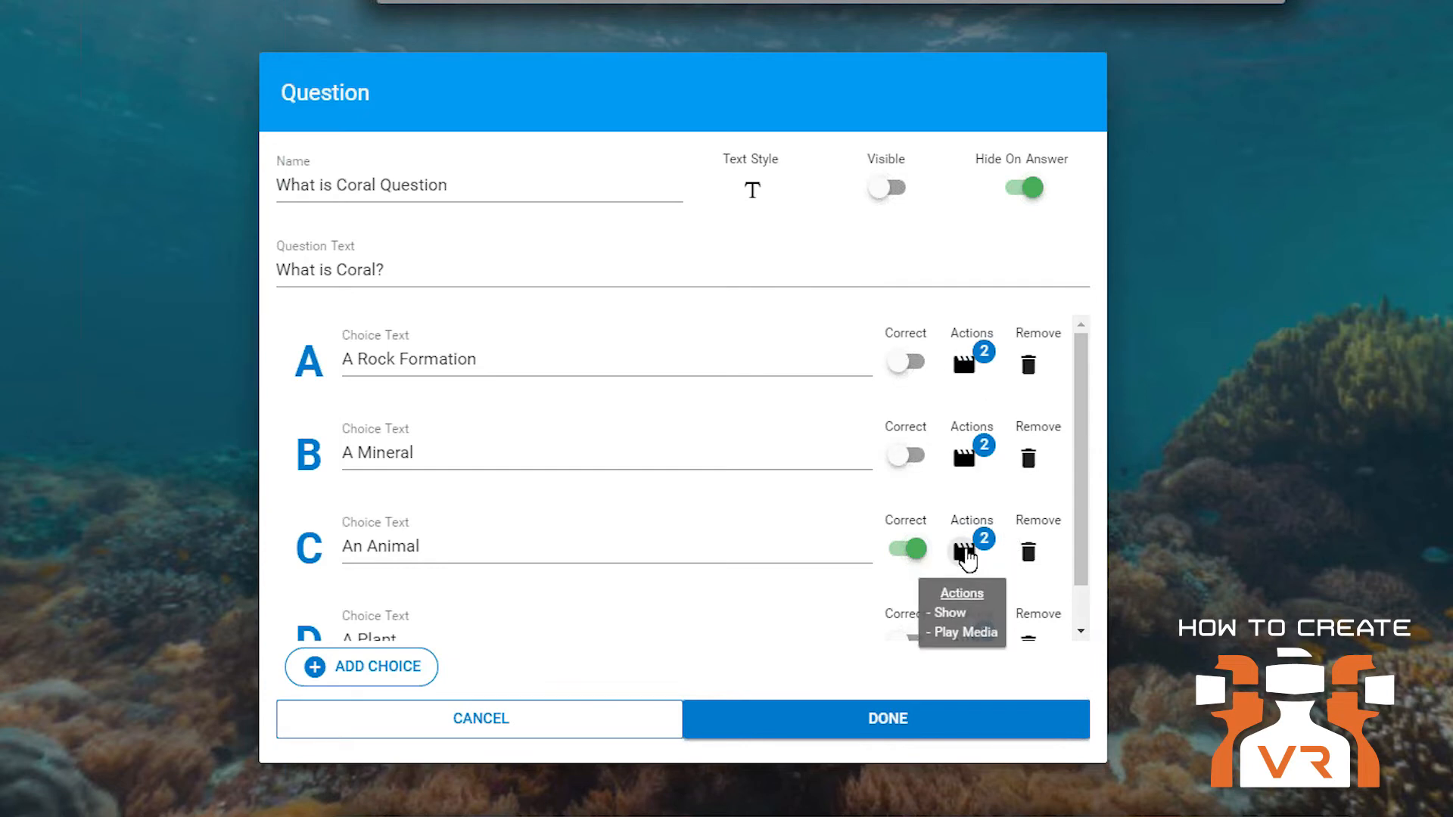
pyautogui.click(967, 552)
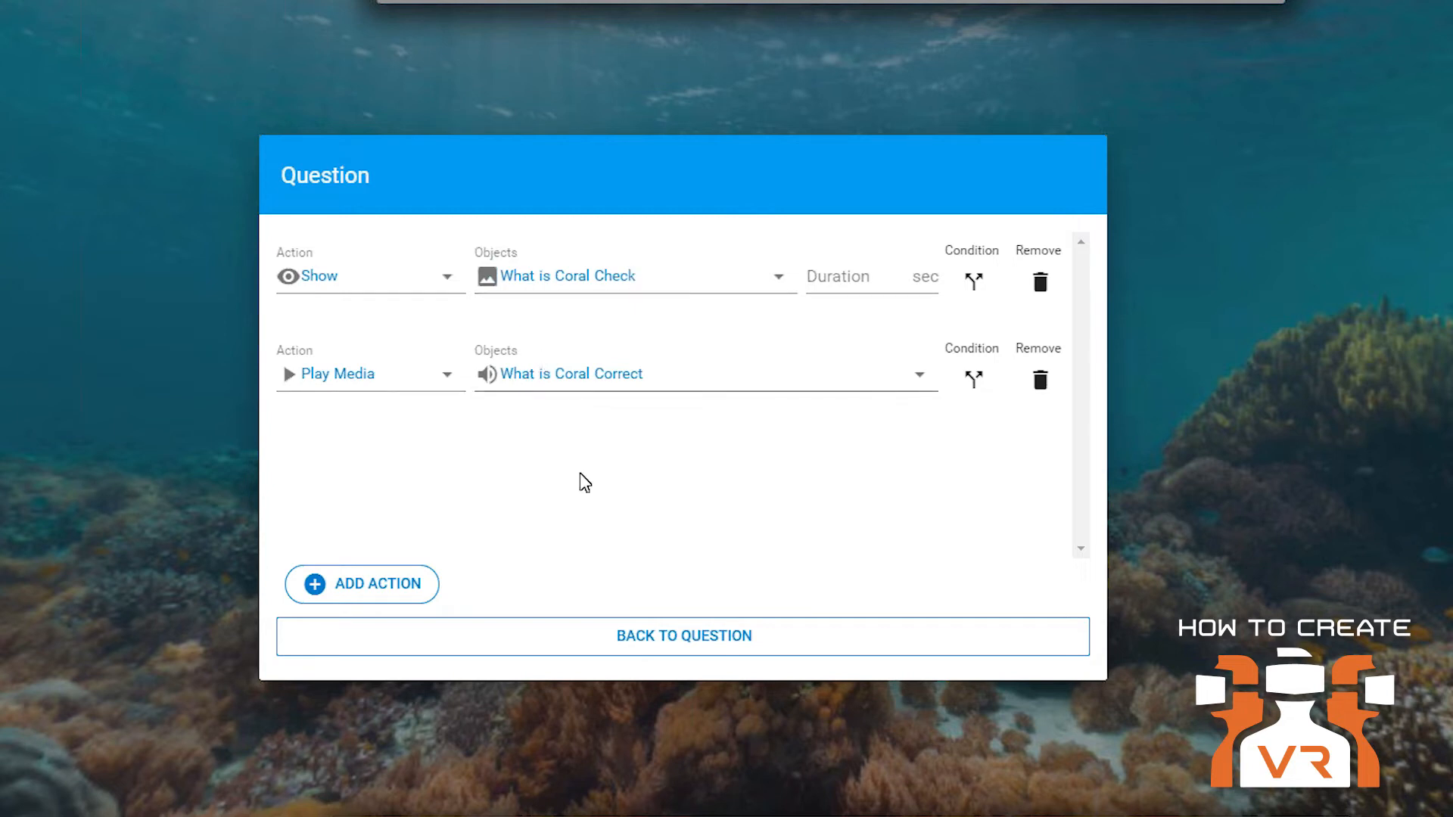
pyautogui.click(665, 633)
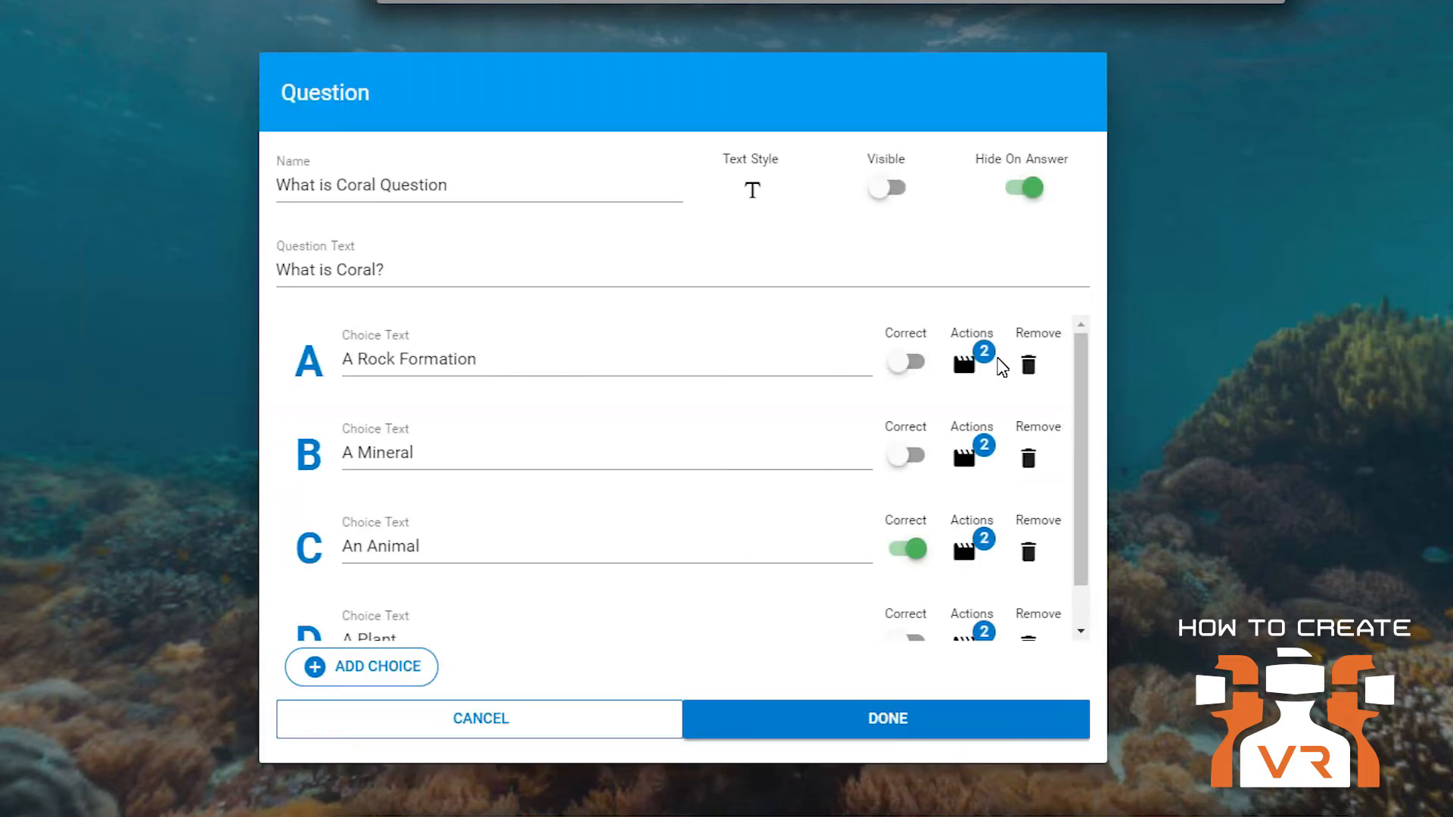
pyautogui.click(991, 369)
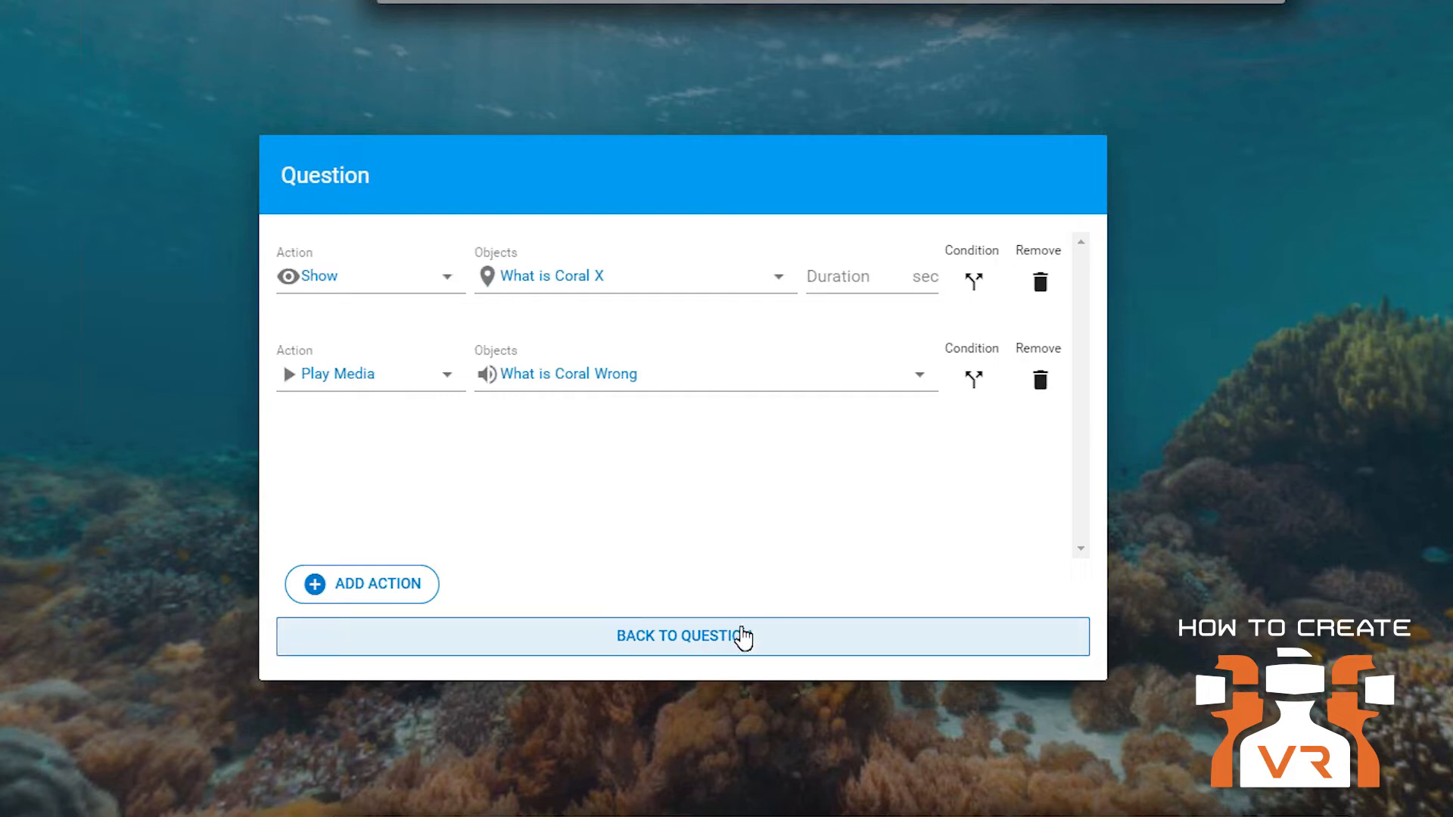
pyautogui.click(748, 622)
pyautogui.click(580, 728)
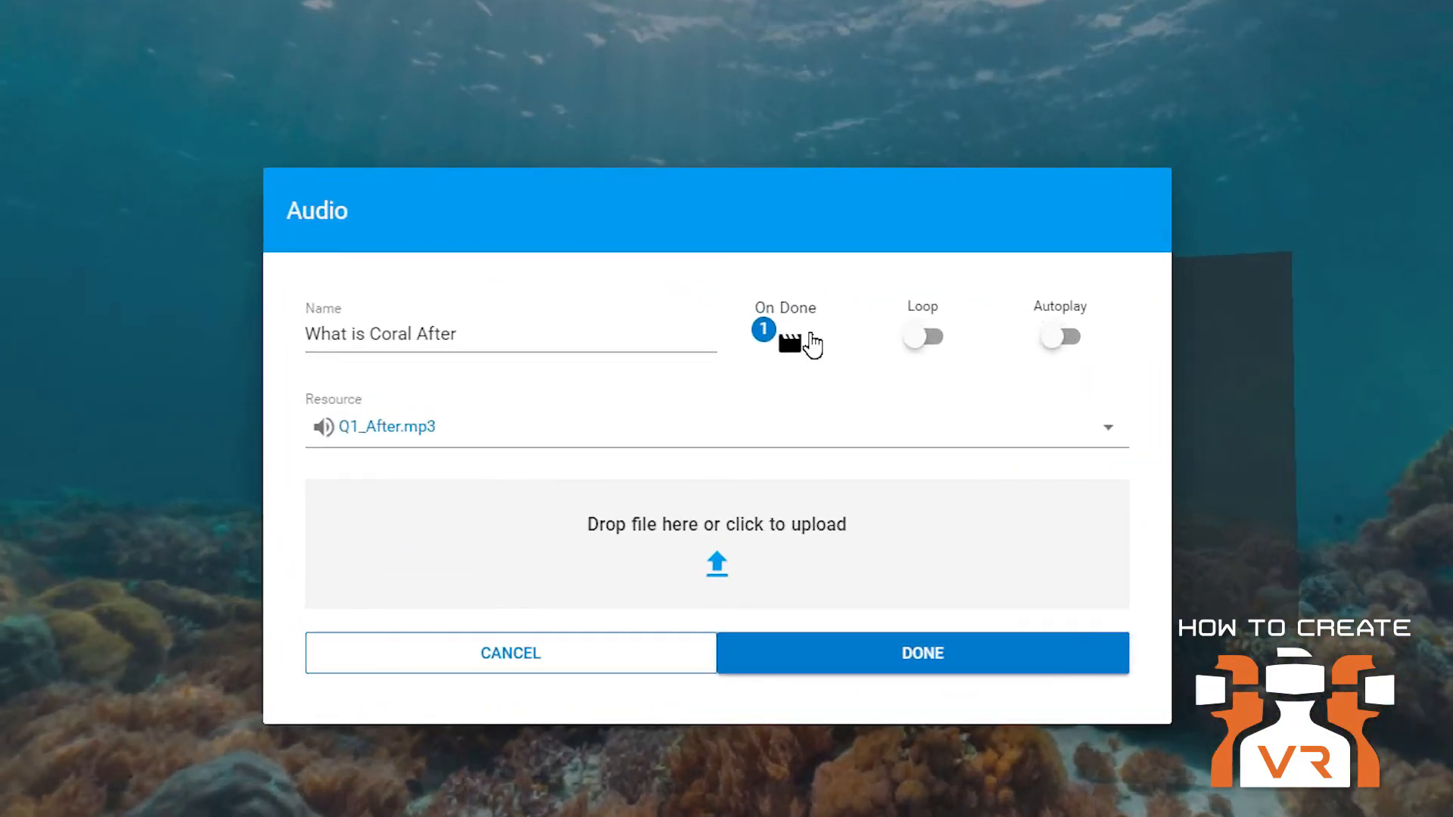
# Step: Review the On Done action and its conditions for the What is Coral After audio, and close its properties without changes
pyautogui.click(790, 344)
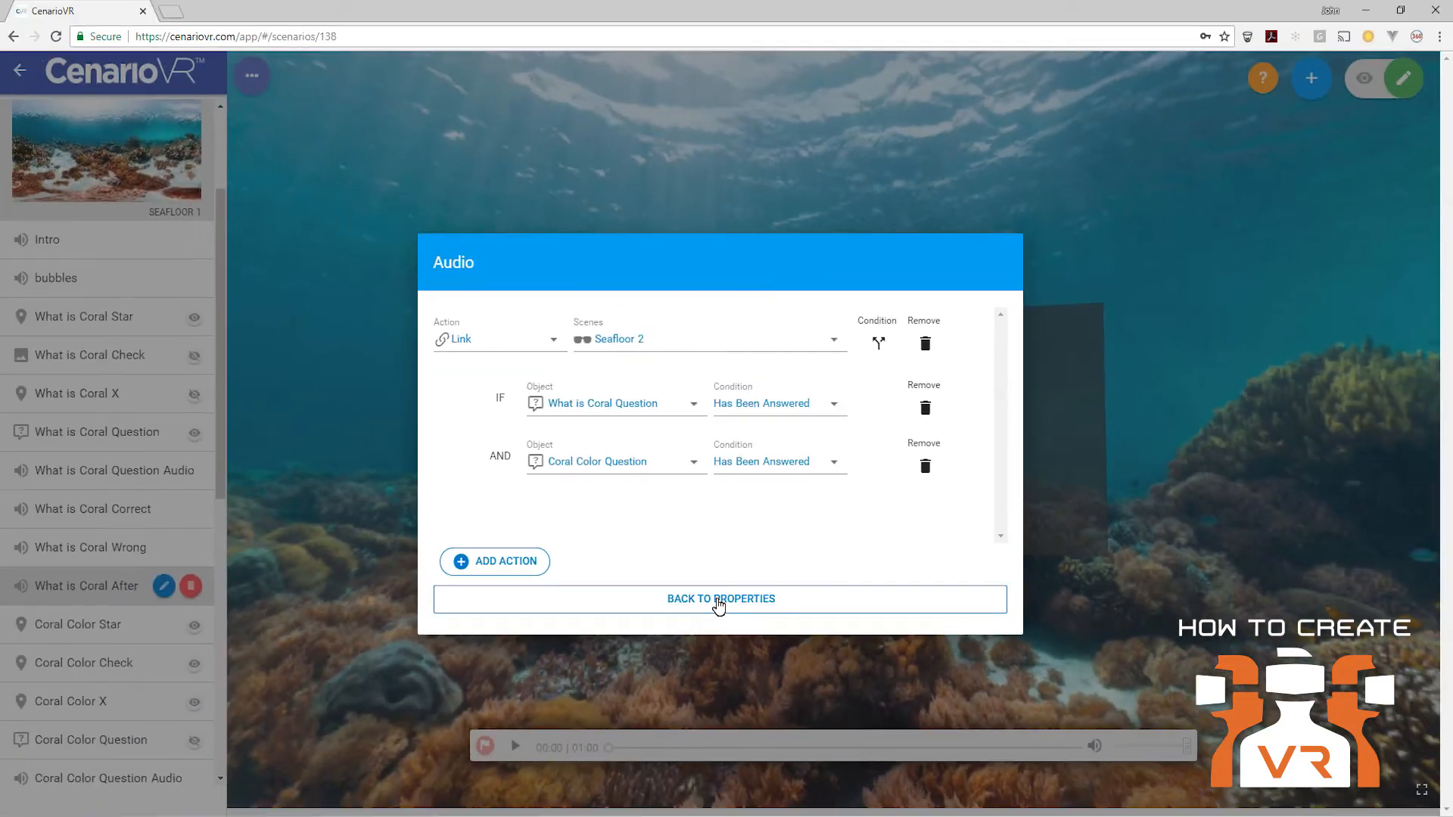
pyautogui.click(719, 692)
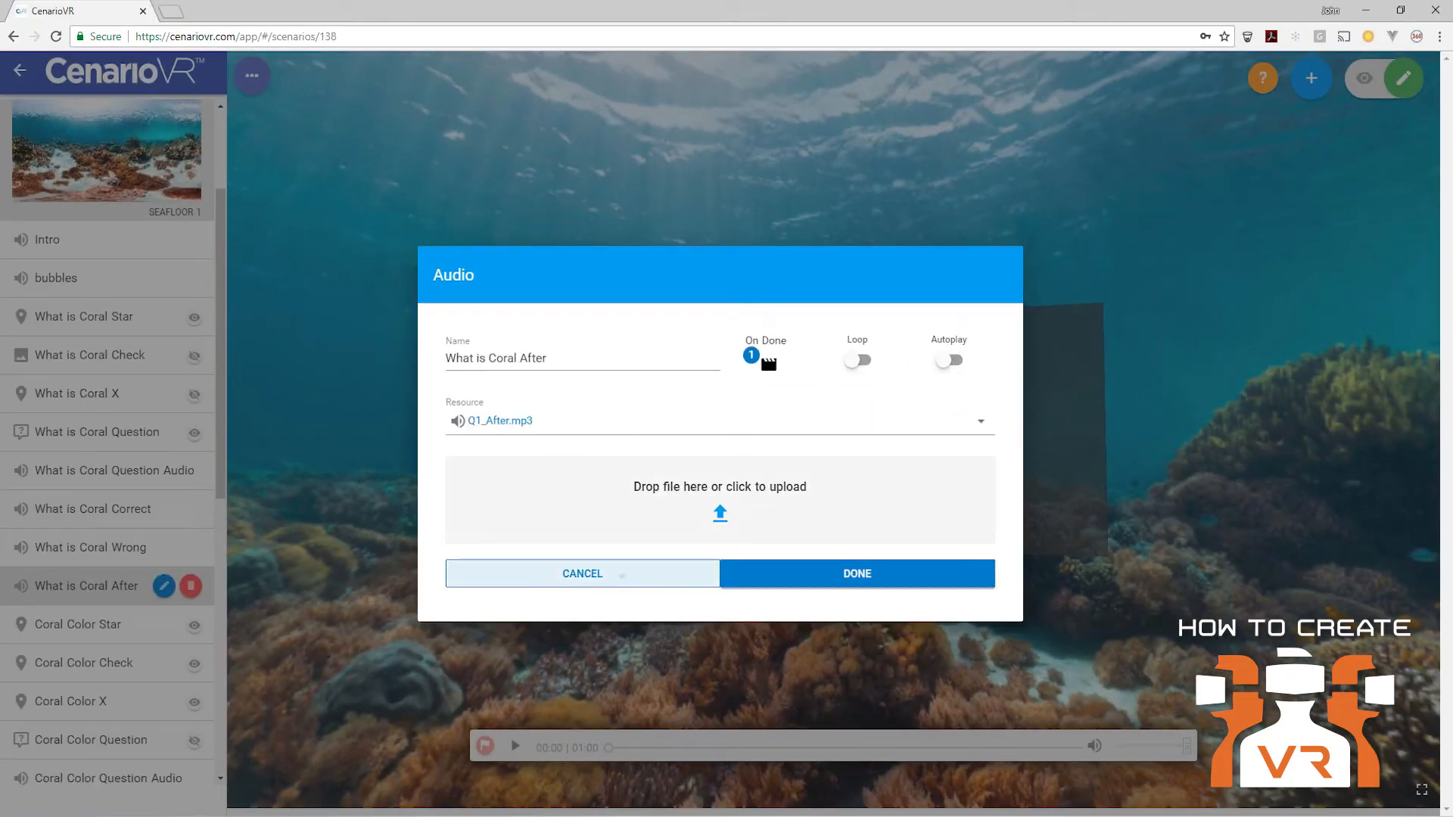
pyautogui.click(622, 574)
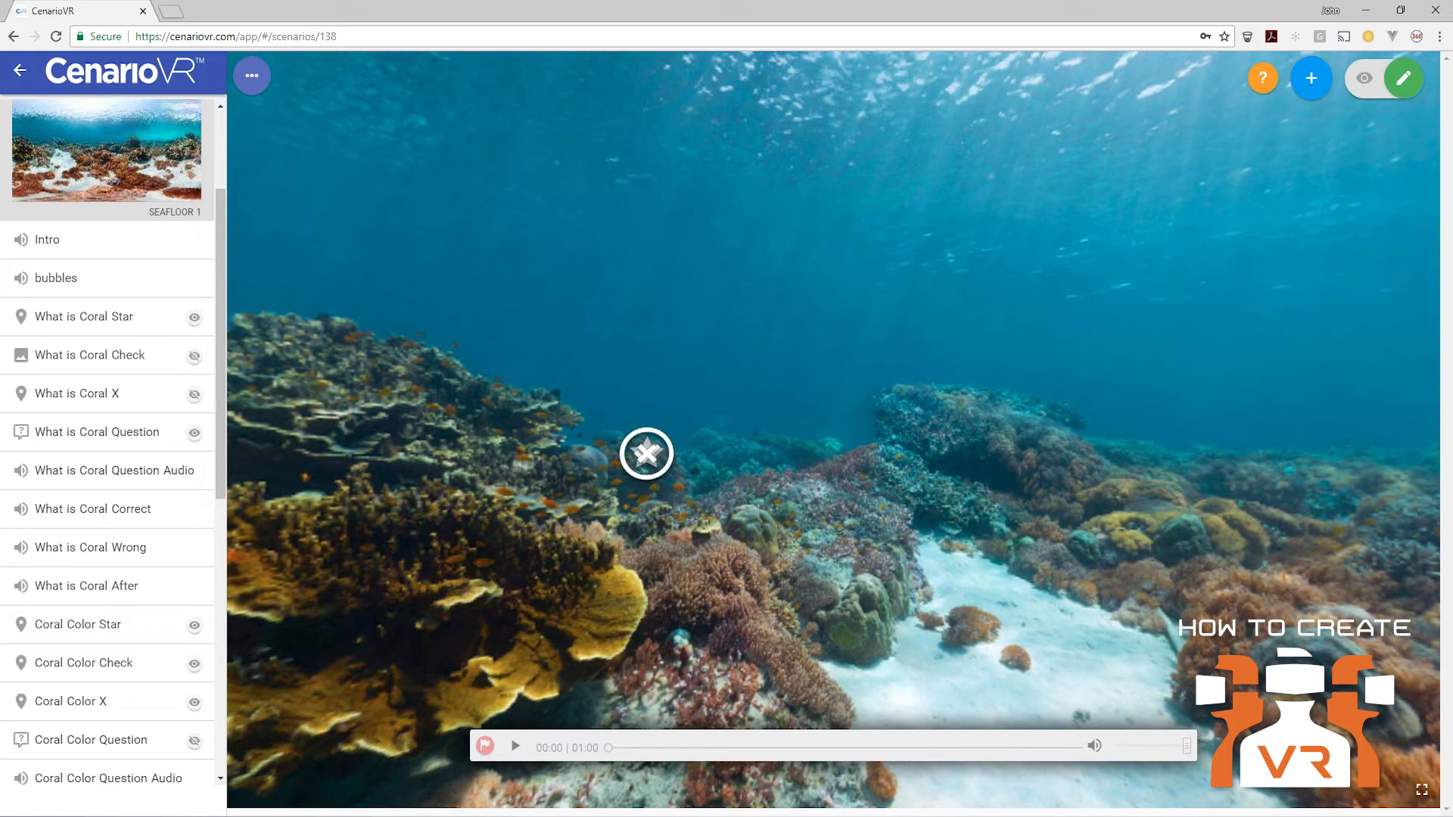
# Step: Examine the Coral Color objects in the SeaFloor 1 scene and select the Coral Color X hotspot
pyautogui.moveTo(219, 347); pyautogui.dragTo(220, 449)
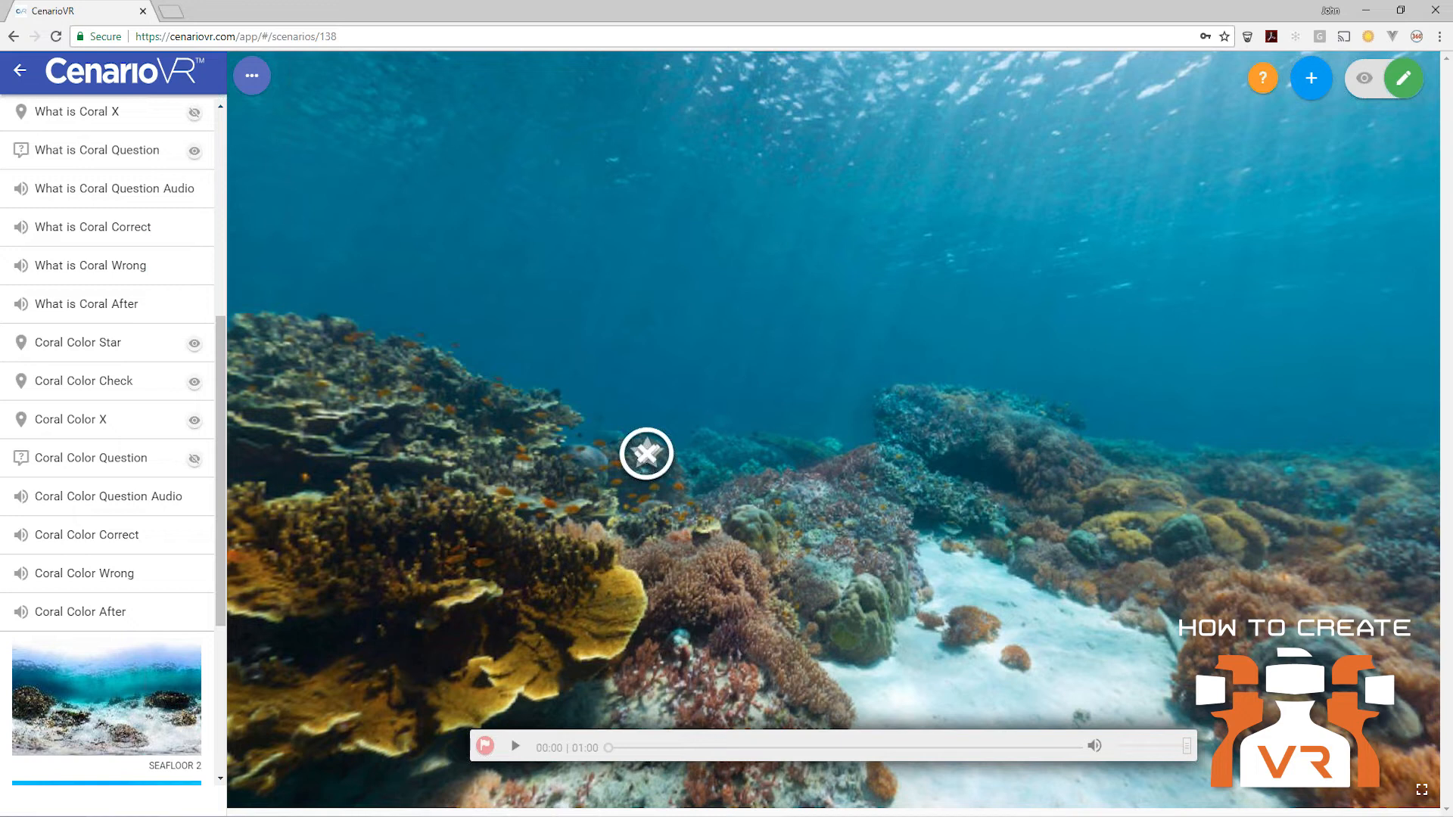
pyautogui.click(666, 458)
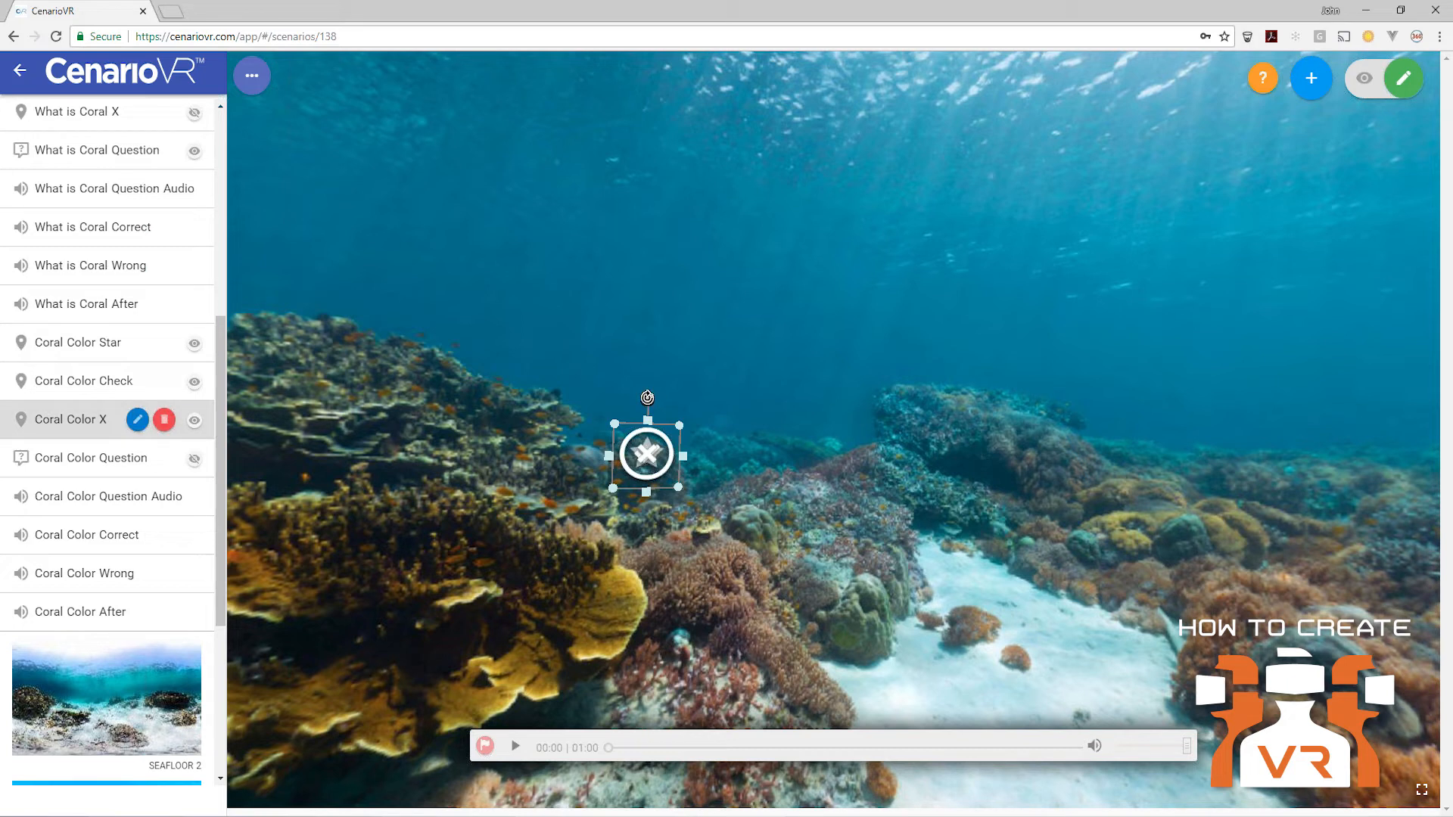
pyautogui.moveTo(648, 397)
pyautogui.mouseDown()
pyautogui.moveTo(691, 418)
pyautogui.moveTo(648, 398)
pyautogui.mouseUp()
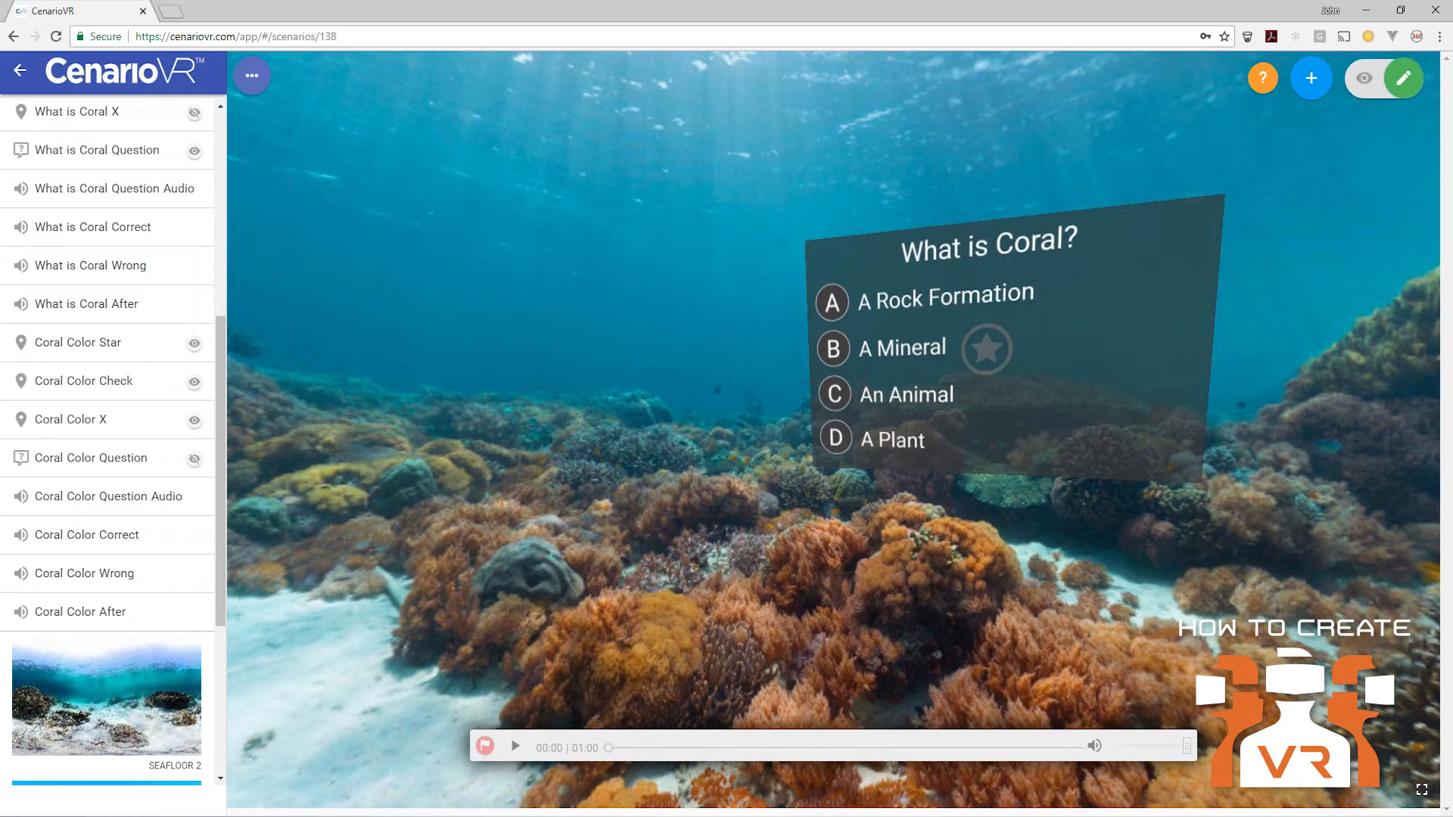
# Step: Hide the What is Coral Question object of the SeaFloor 1 scene in edit mode
pyautogui.moveTo(221, 326); pyautogui.dragTo(221, 121)
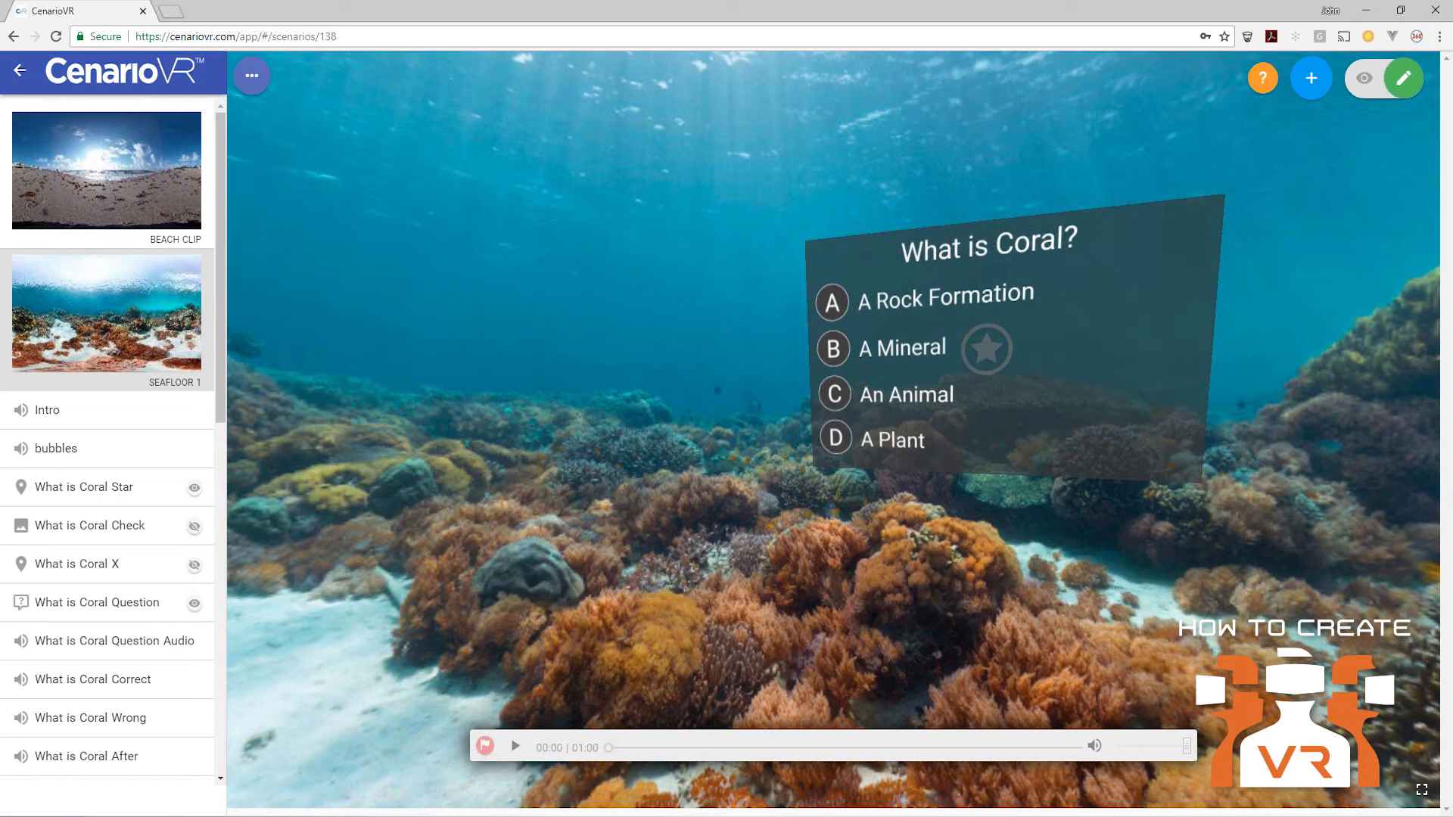
pyautogui.click(195, 603)
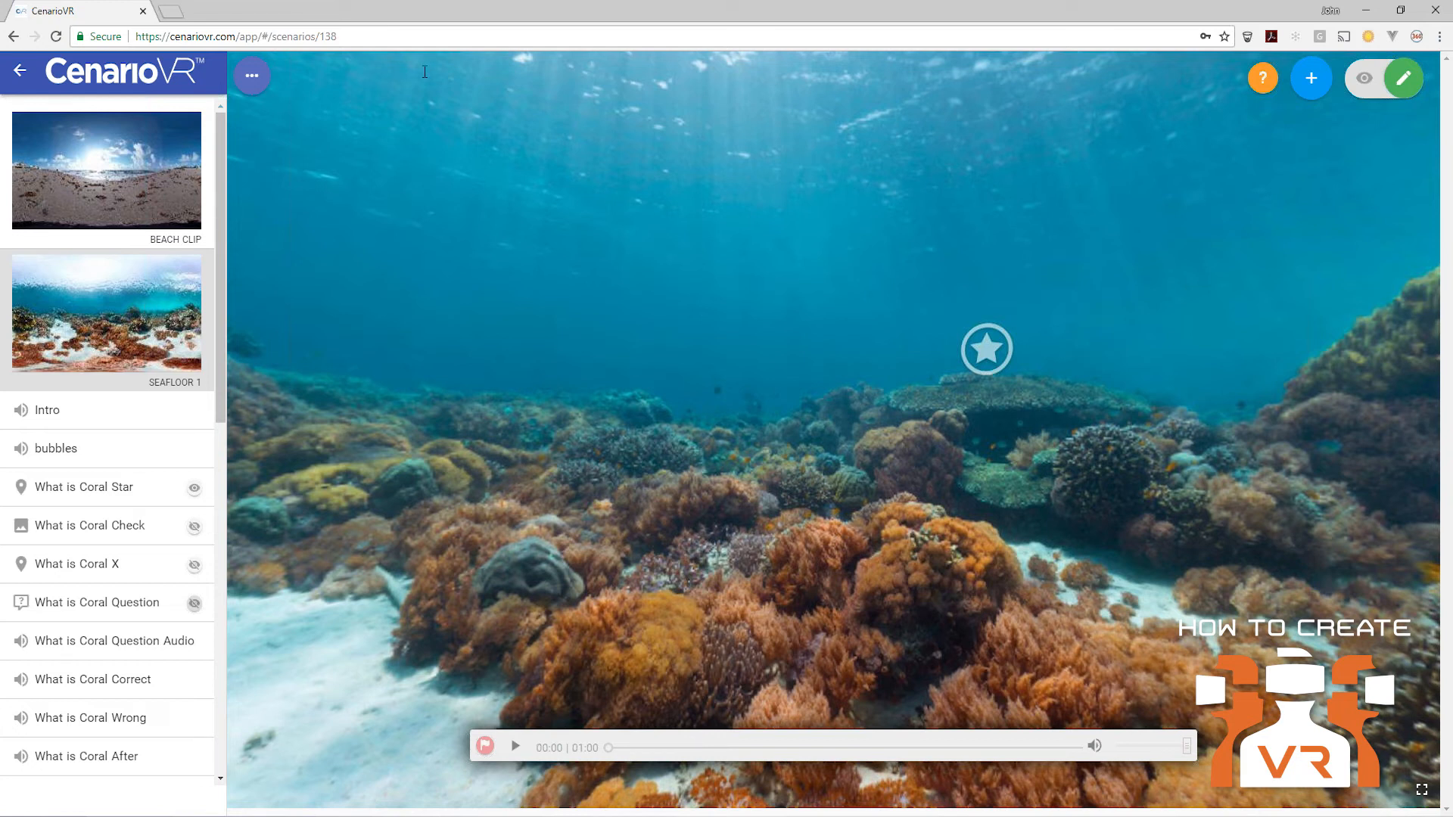
# Step: Review the scenario's published packages, close the list and return to My Scenarios
pyautogui.click(252, 76)
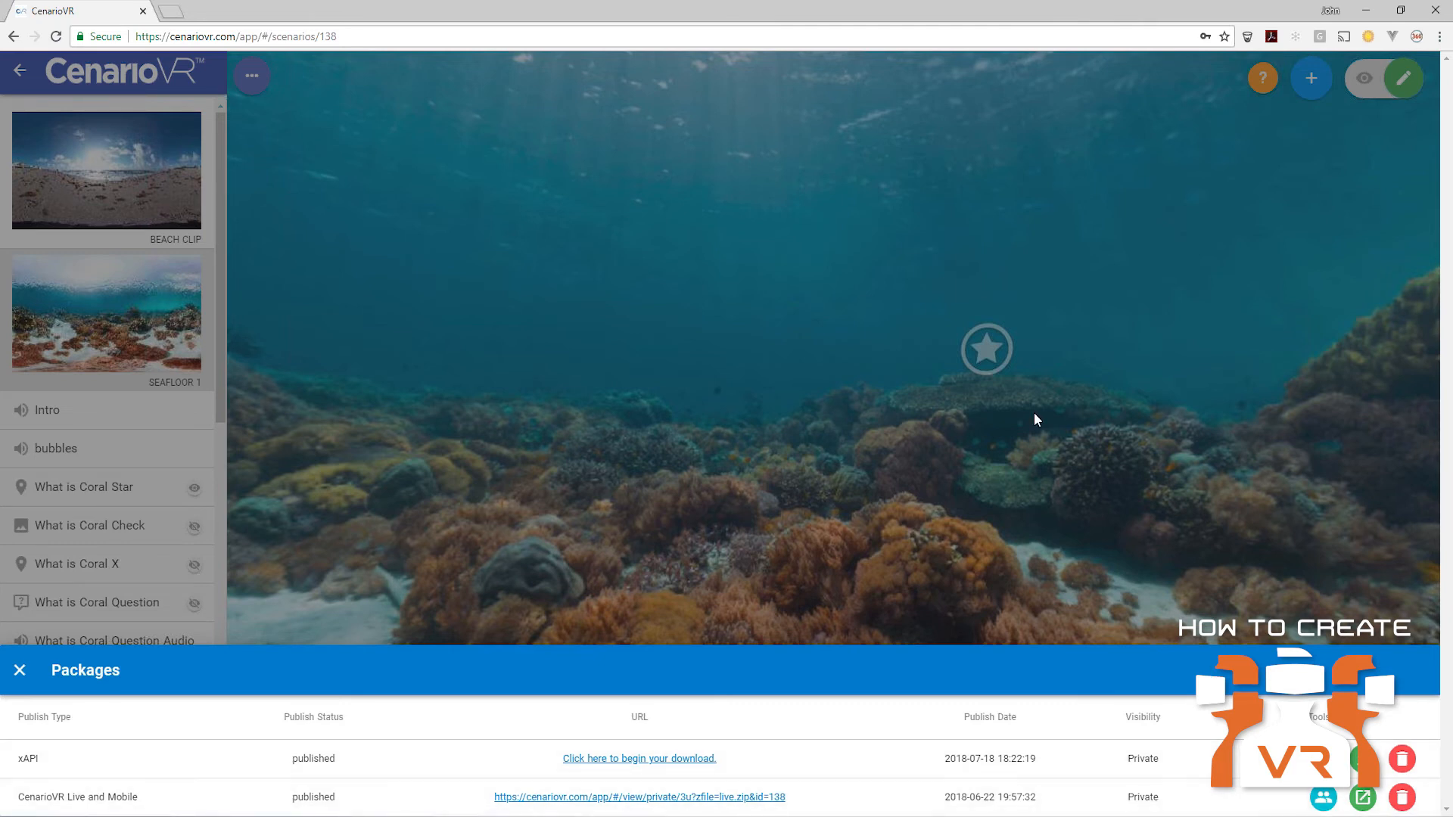
pyautogui.click(690, 308)
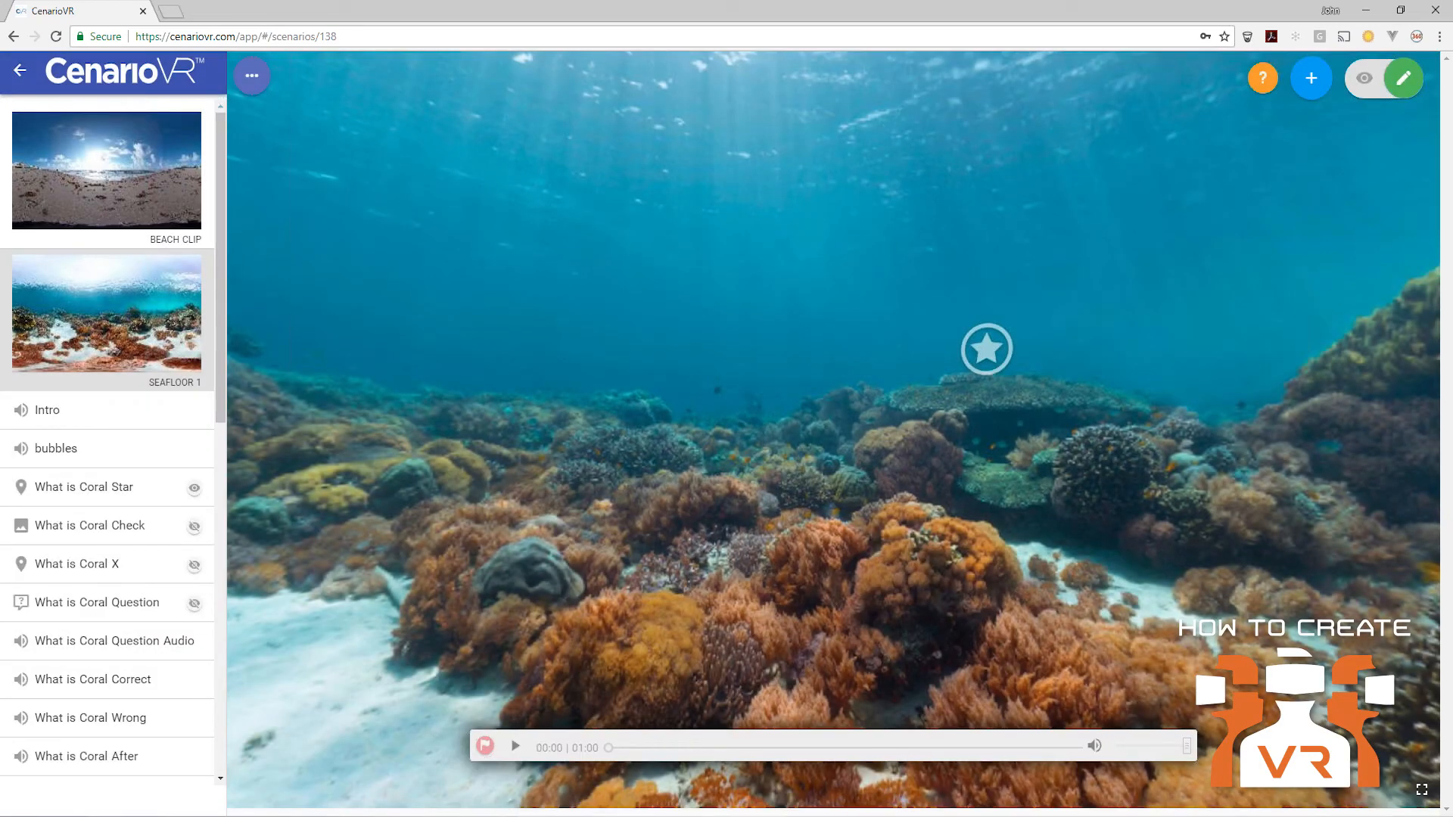
pyautogui.click(20, 70)
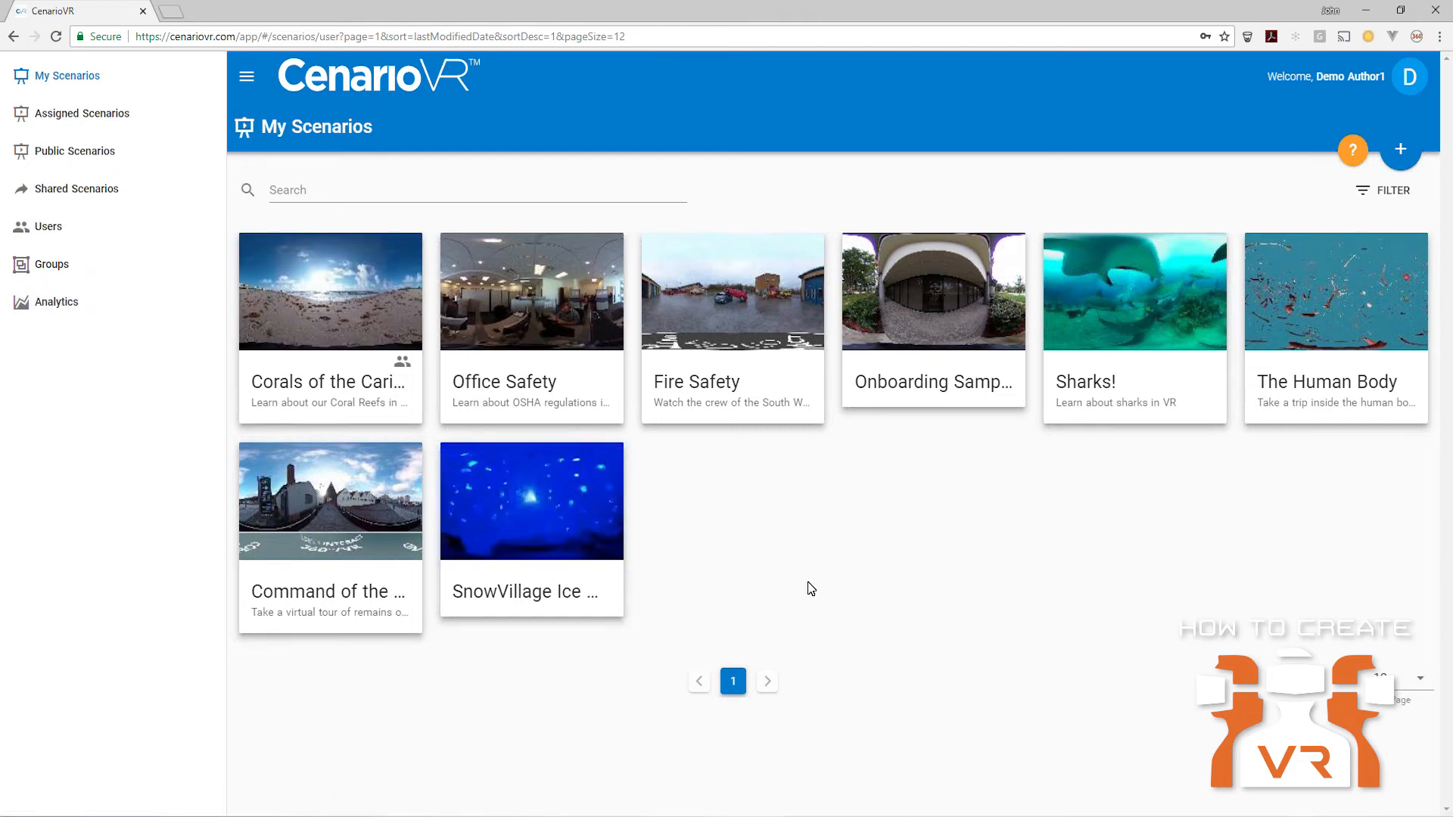
# Step: Review the user management list, and examine the Students group's members and assigned scenarios
pyautogui.click(44, 227)
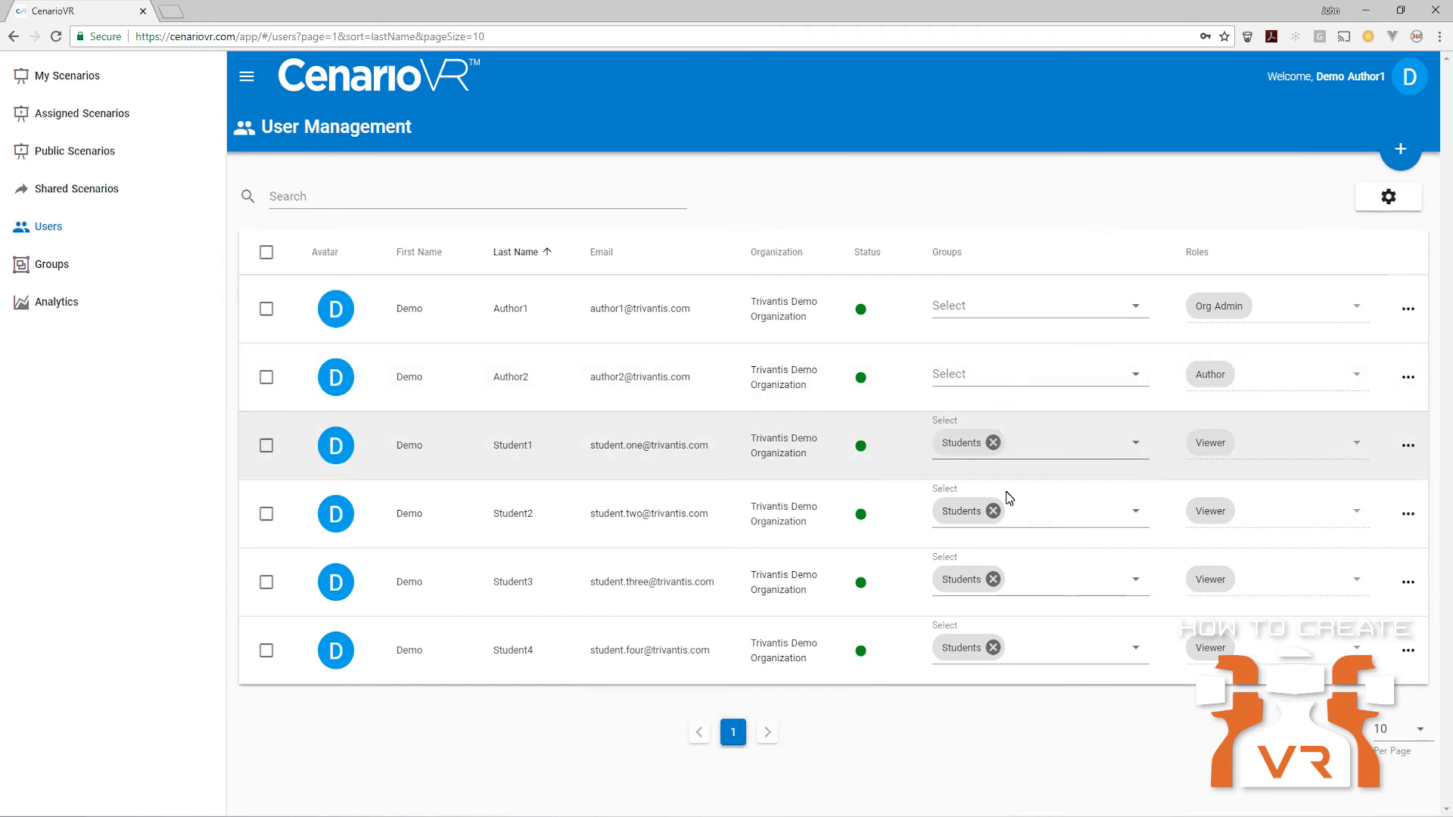
pyautogui.click(49, 269)
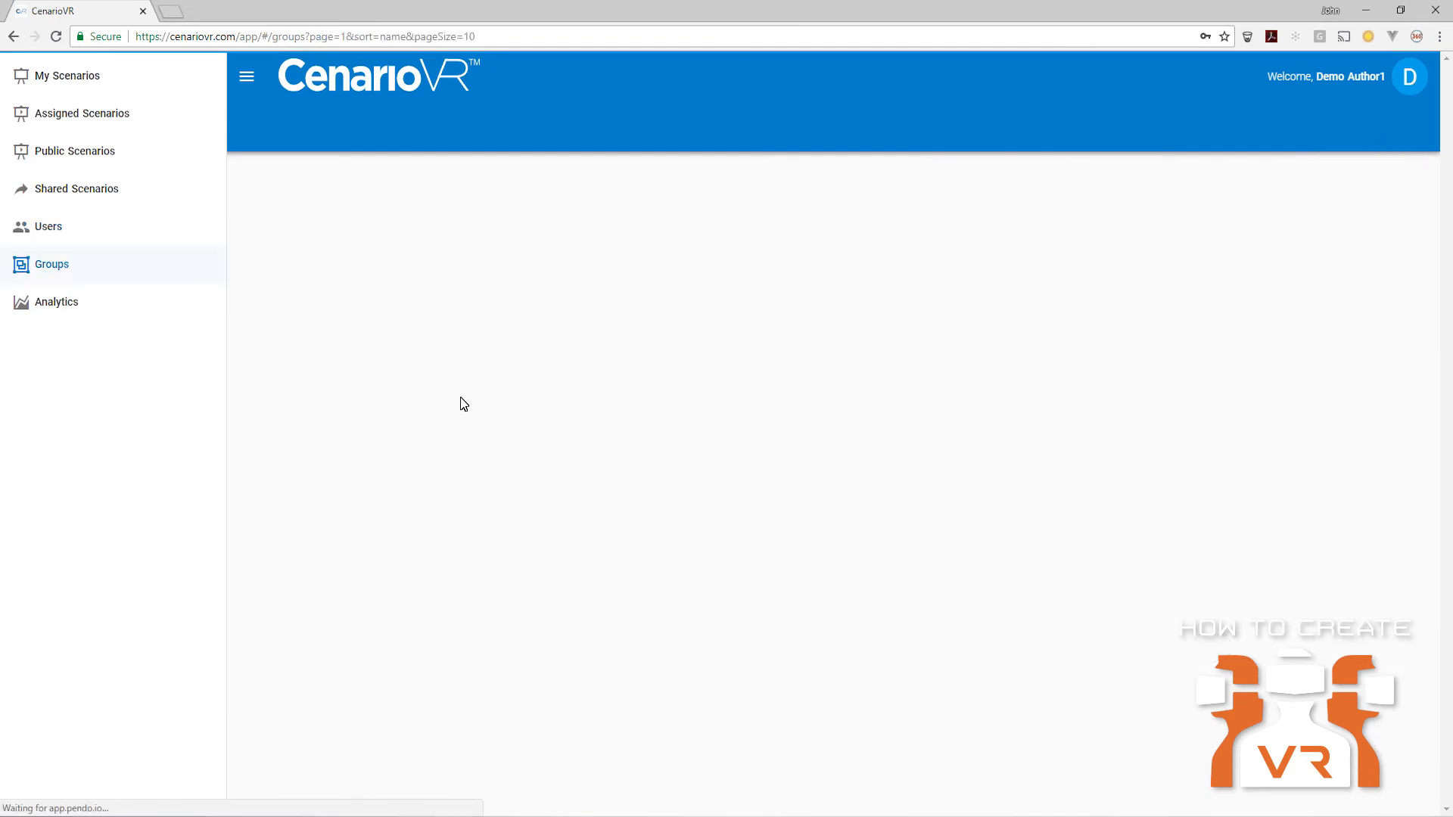
pyautogui.click(1124, 333)
pyautogui.click(1131, 369)
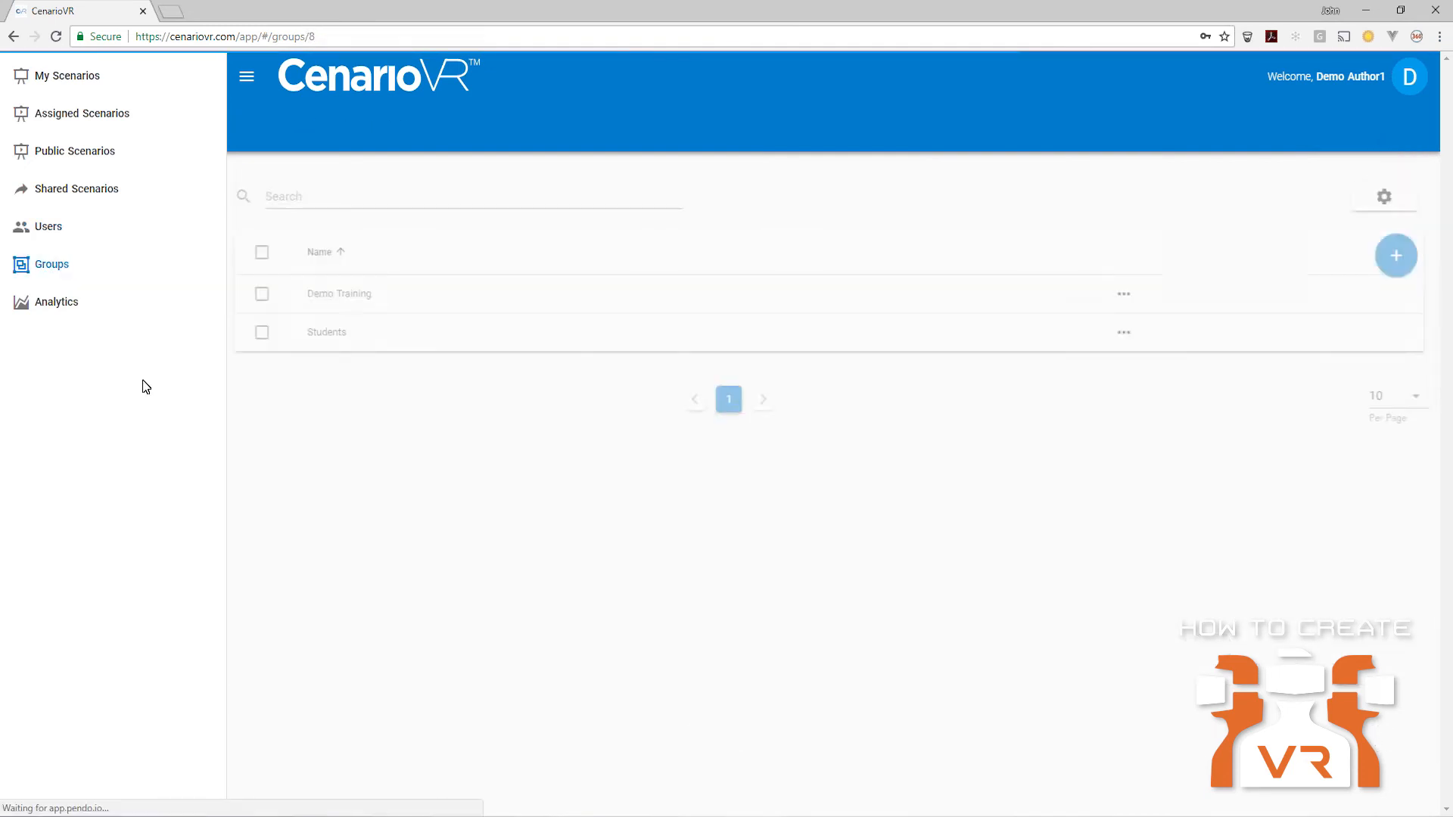
pyautogui.scroll(-2, 641, 543)
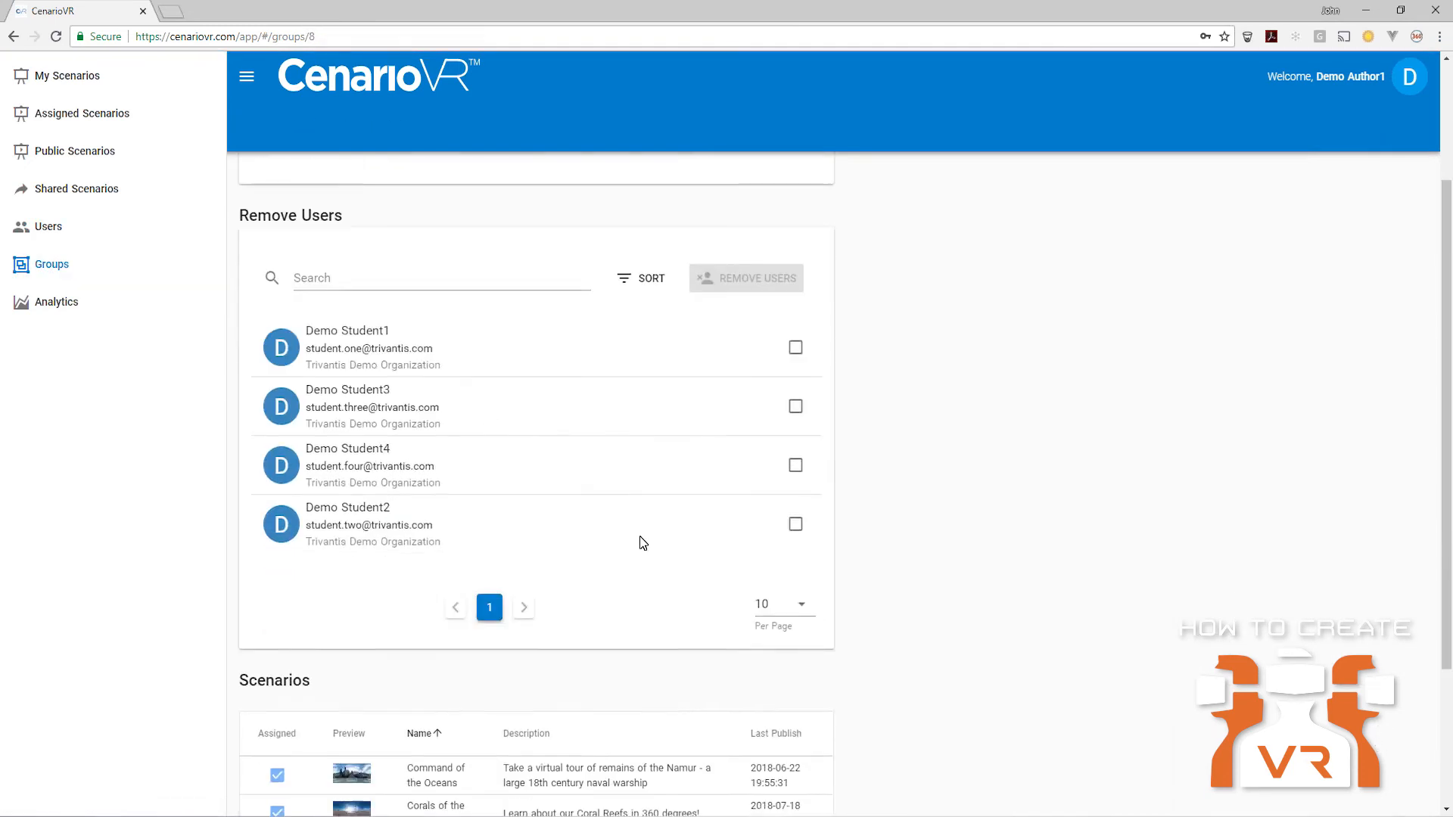
pyautogui.scroll(-3, 641, 542)
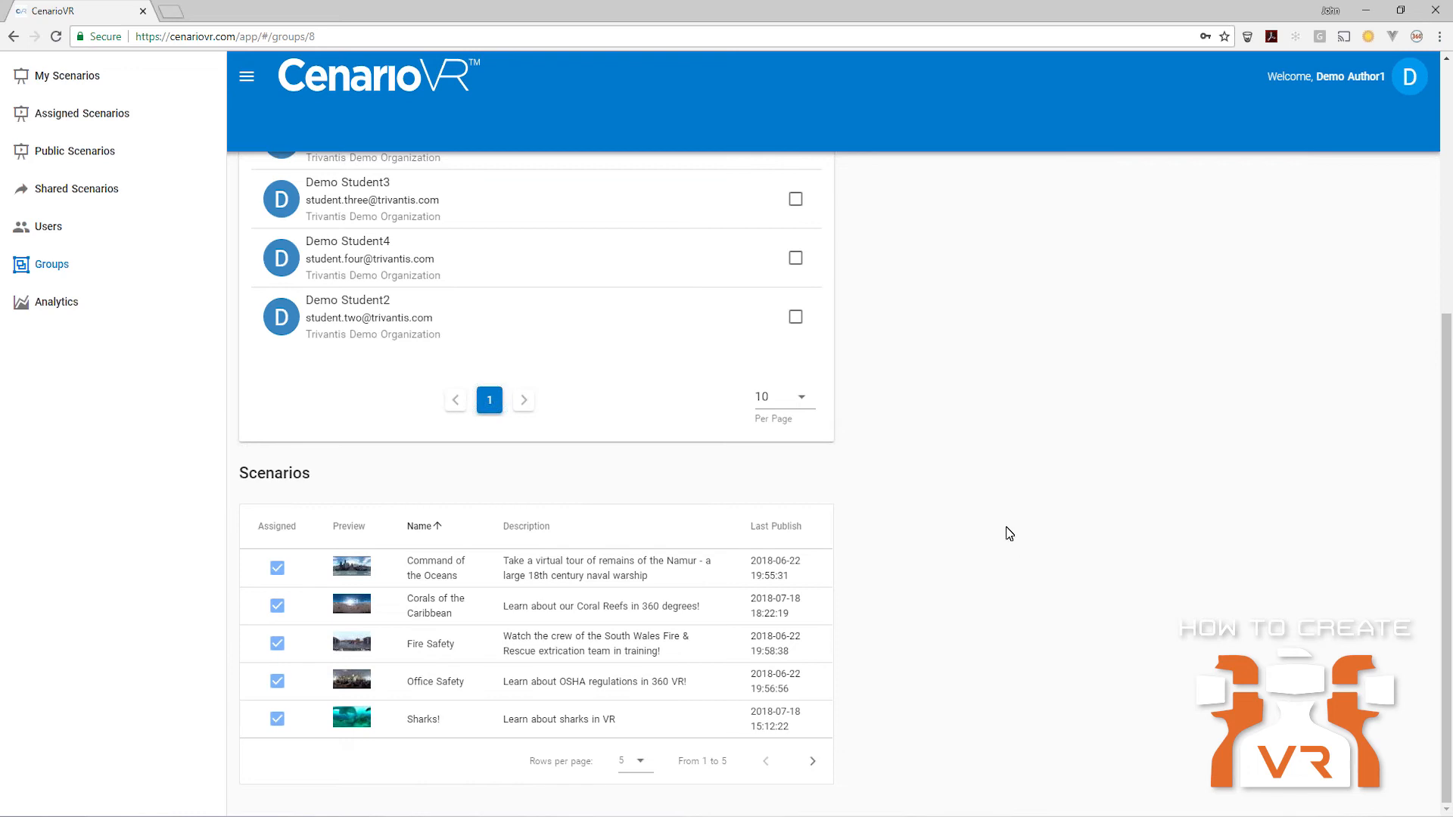
# Step: Review the analytics summary for all scenarios and return to My Scenarios
pyautogui.click(53, 304)
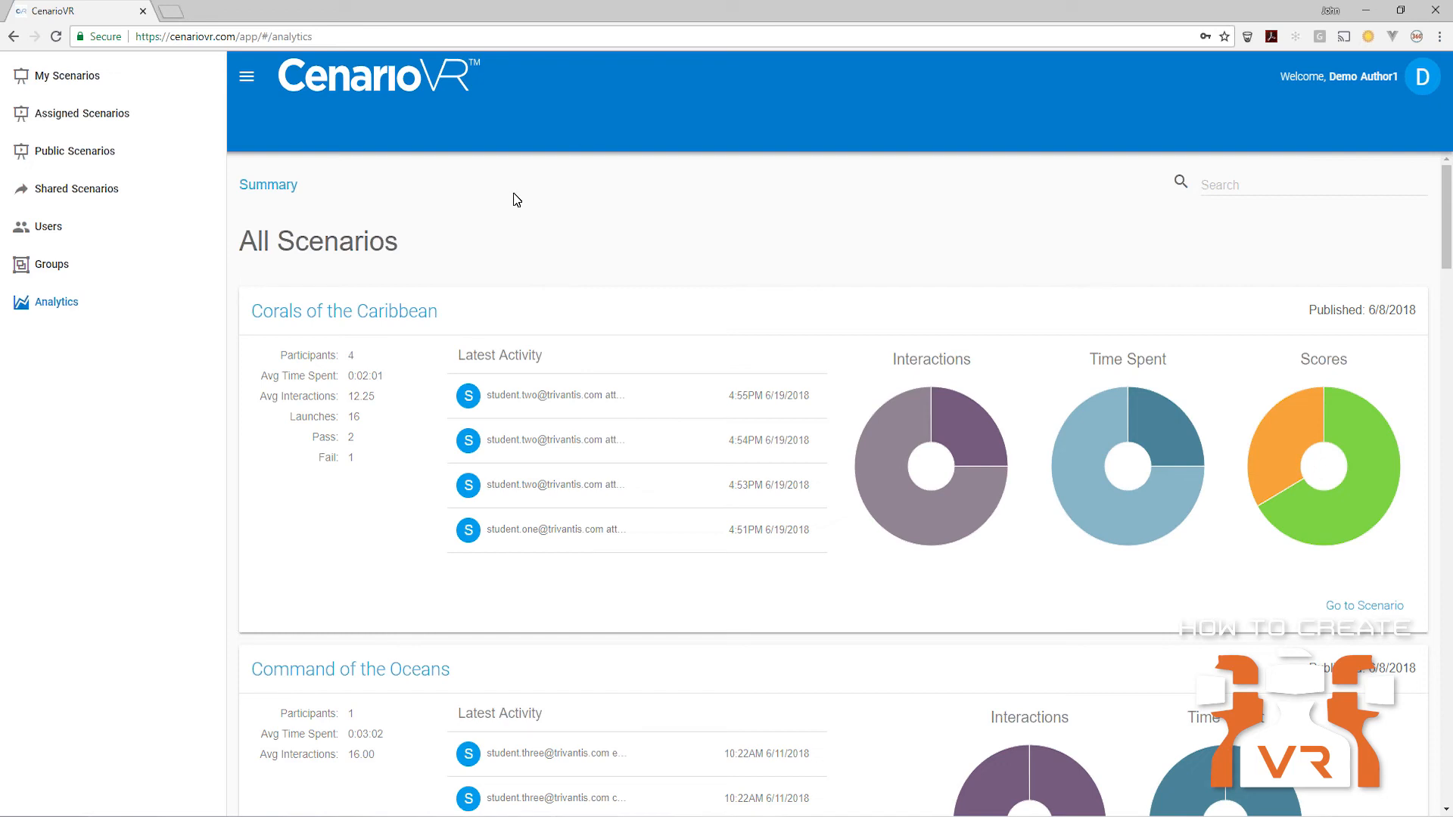
pyautogui.click(105, 83)
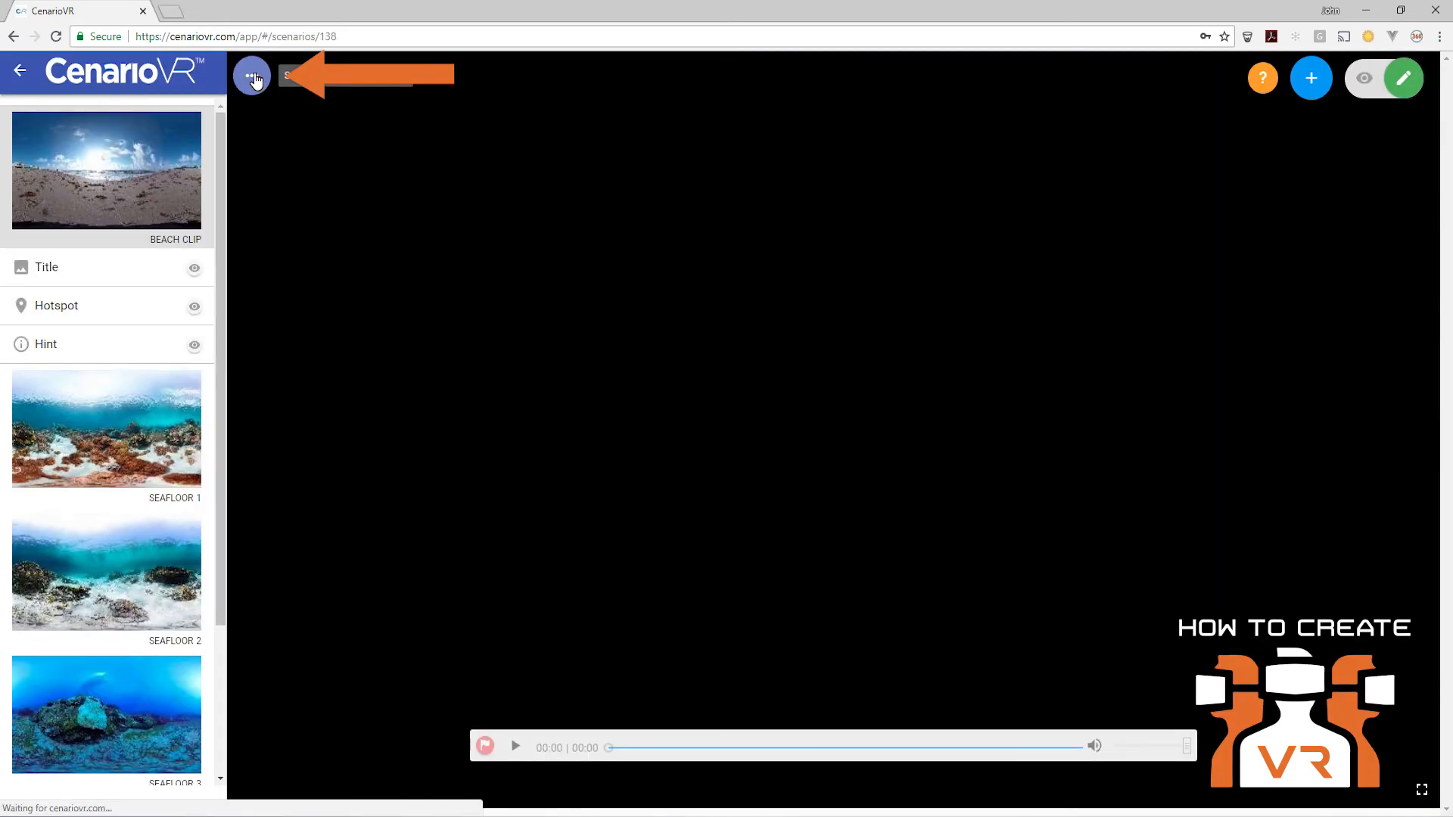
# Step: Review the publish options of Corals of the Caribbean with the CenarioVR Live and Mobile type, and close them without publishing
pyautogui.click(252, 76)
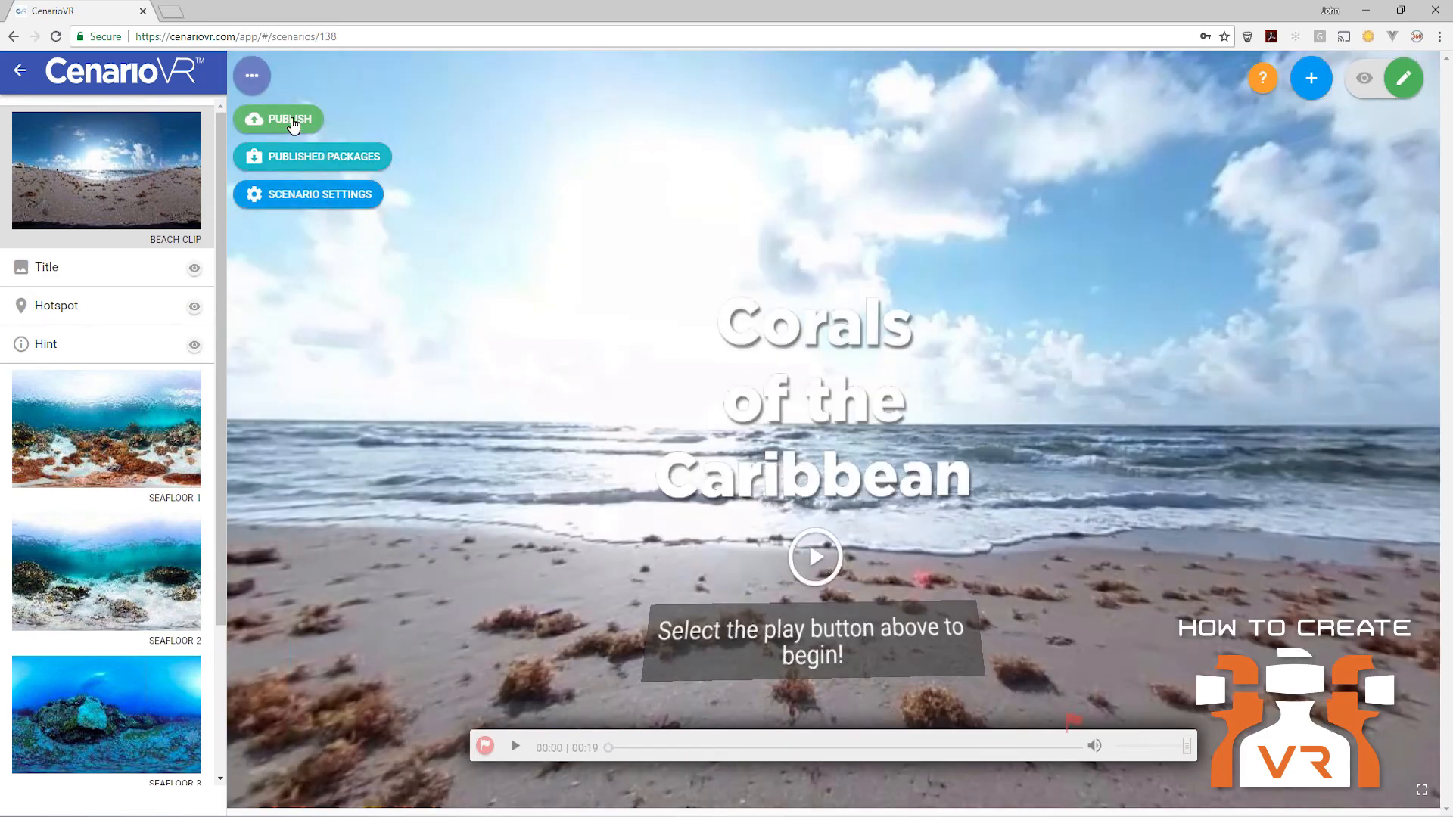
pyautogui.click(281, 118)
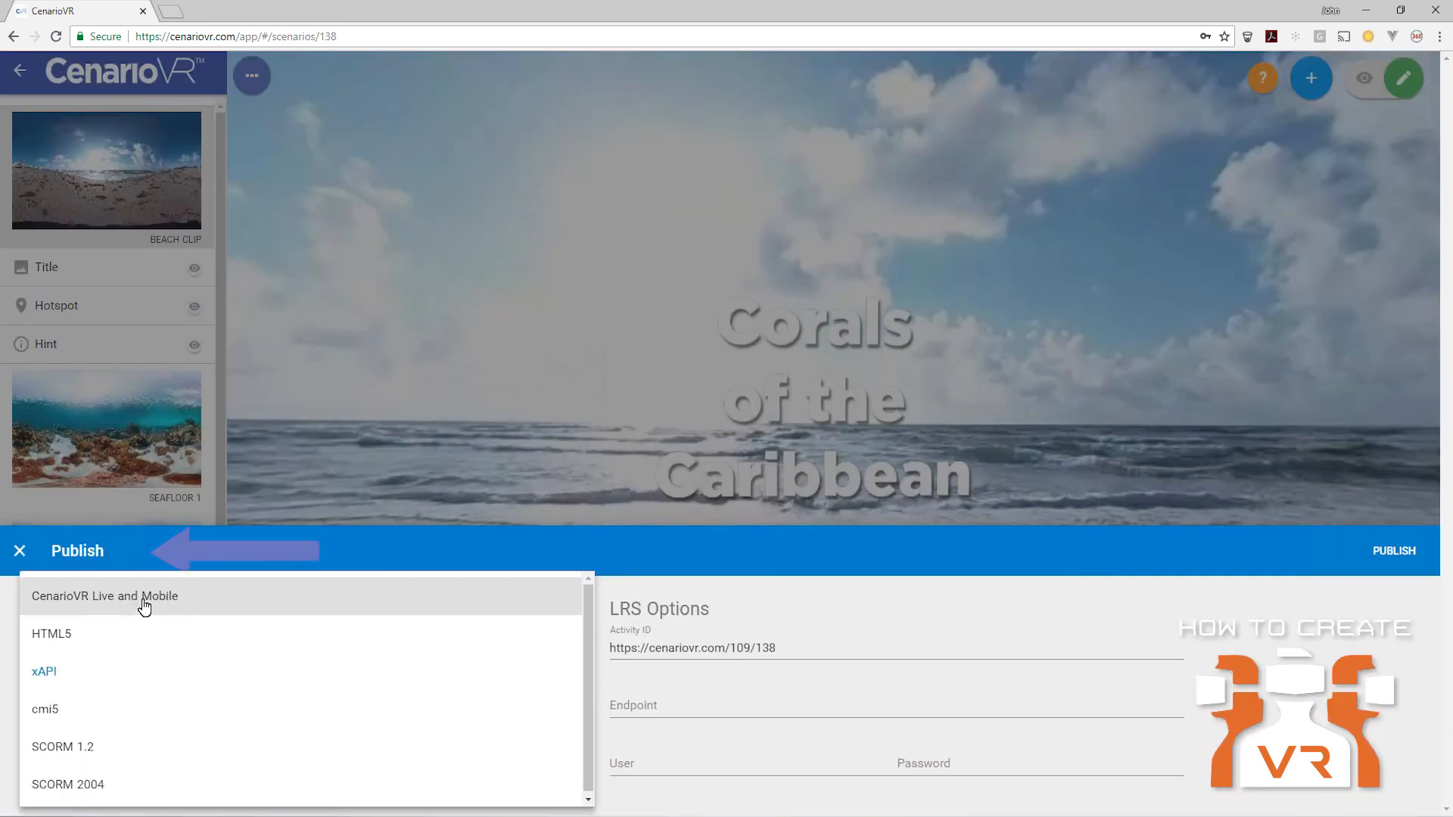
pyautogui.click(200, 598)
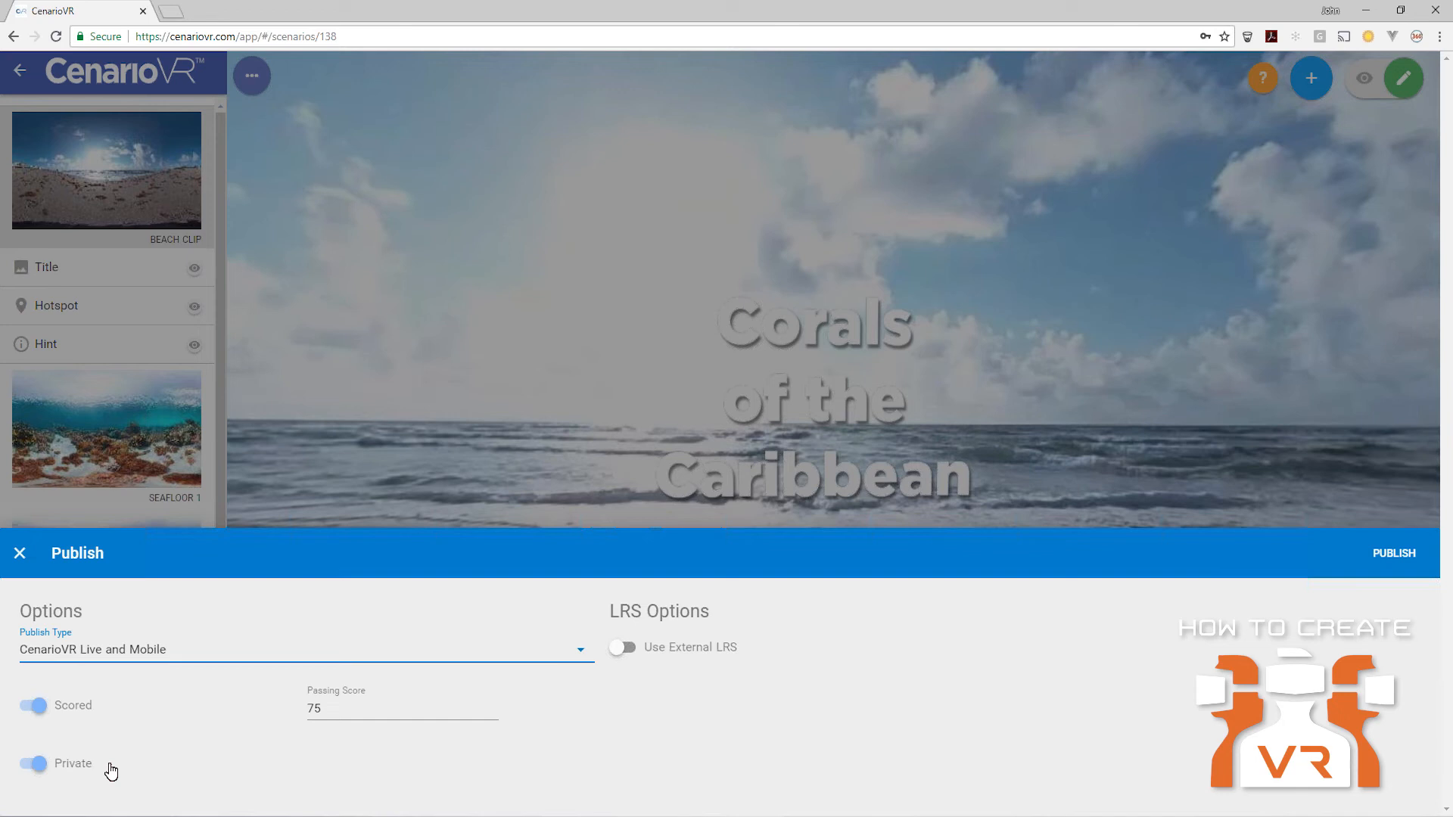
pyautogui.click(340, 652)
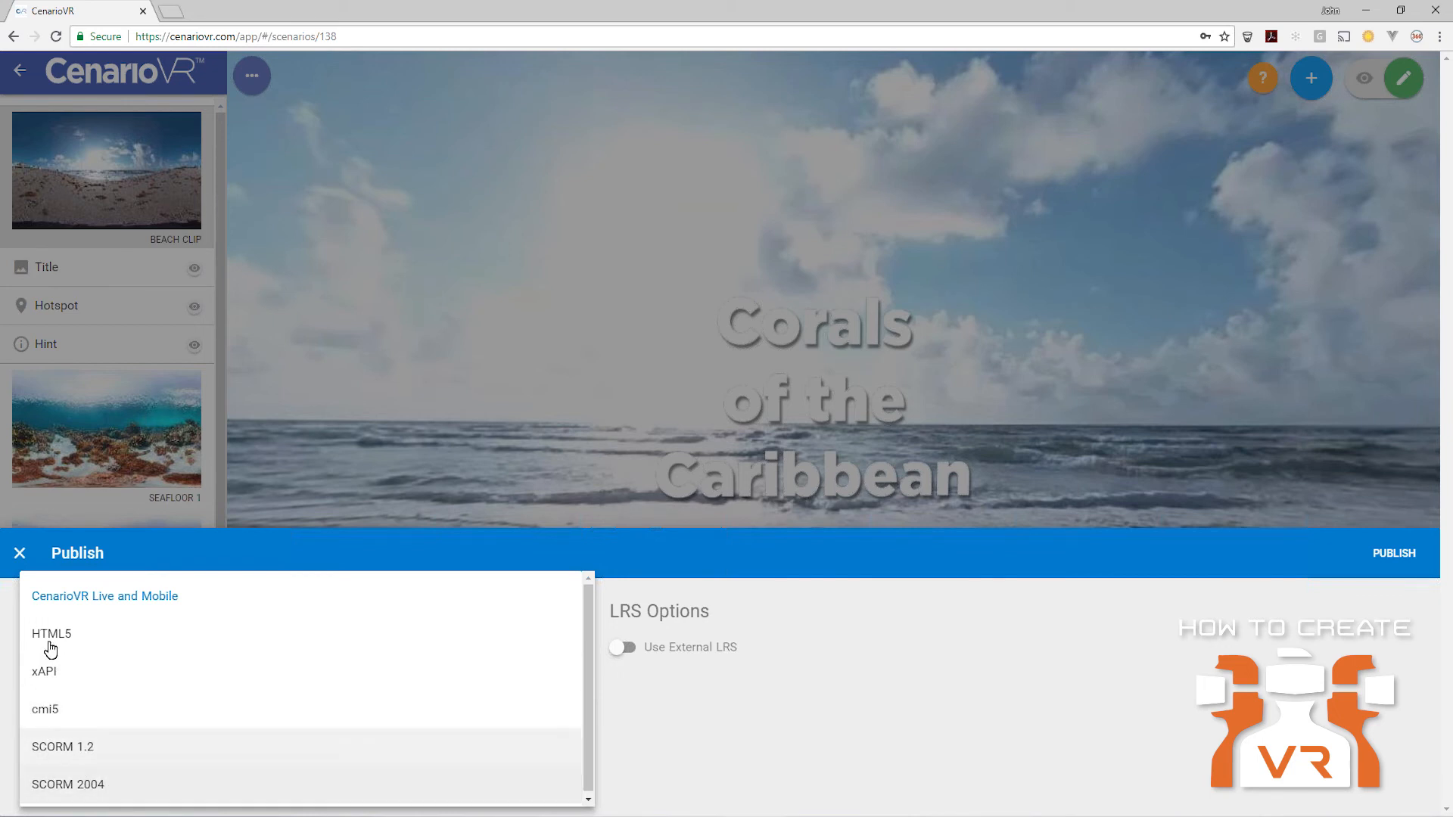
pyautogui.click(226, 560)
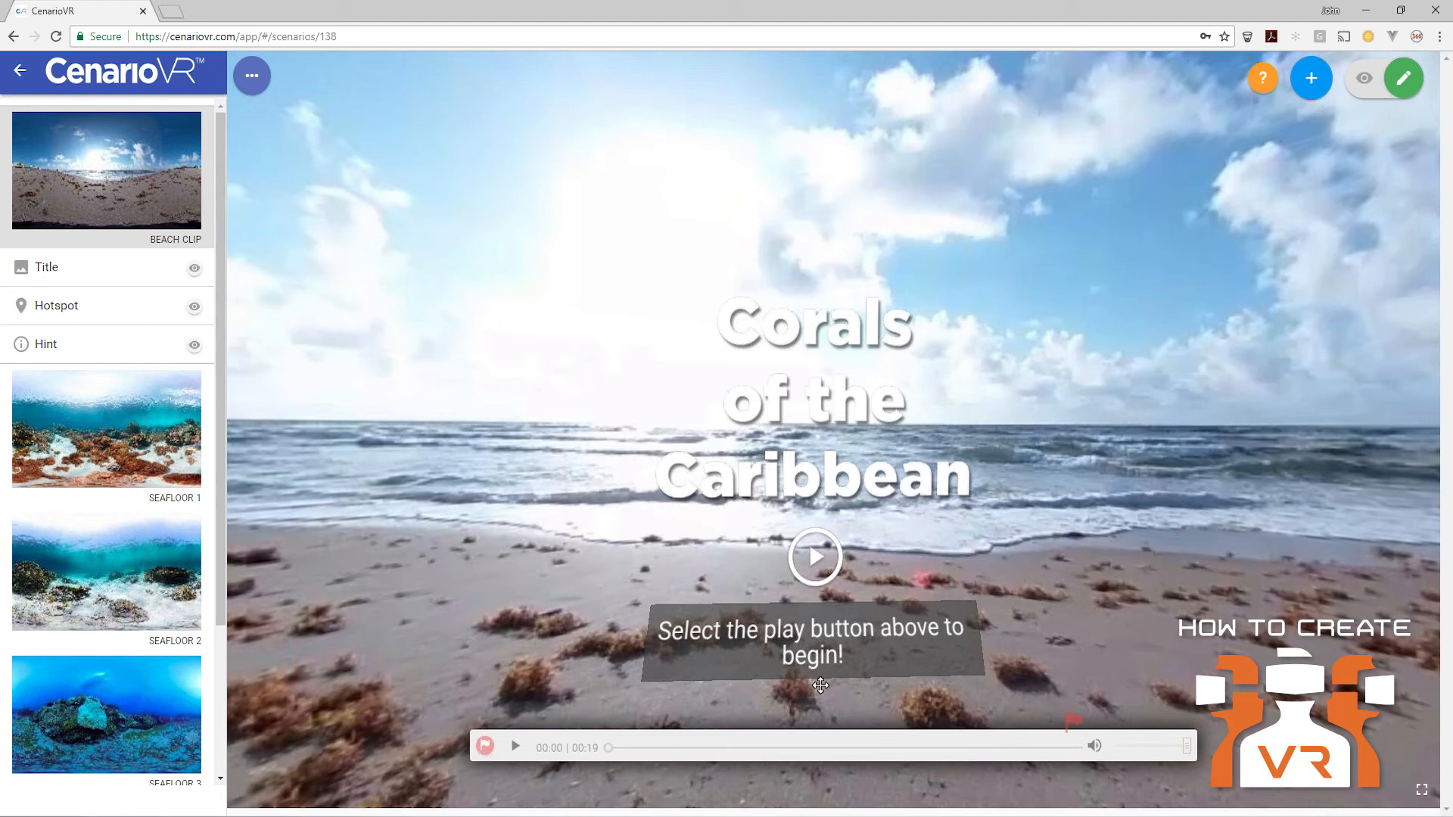
pyautogui.click(106, 428)
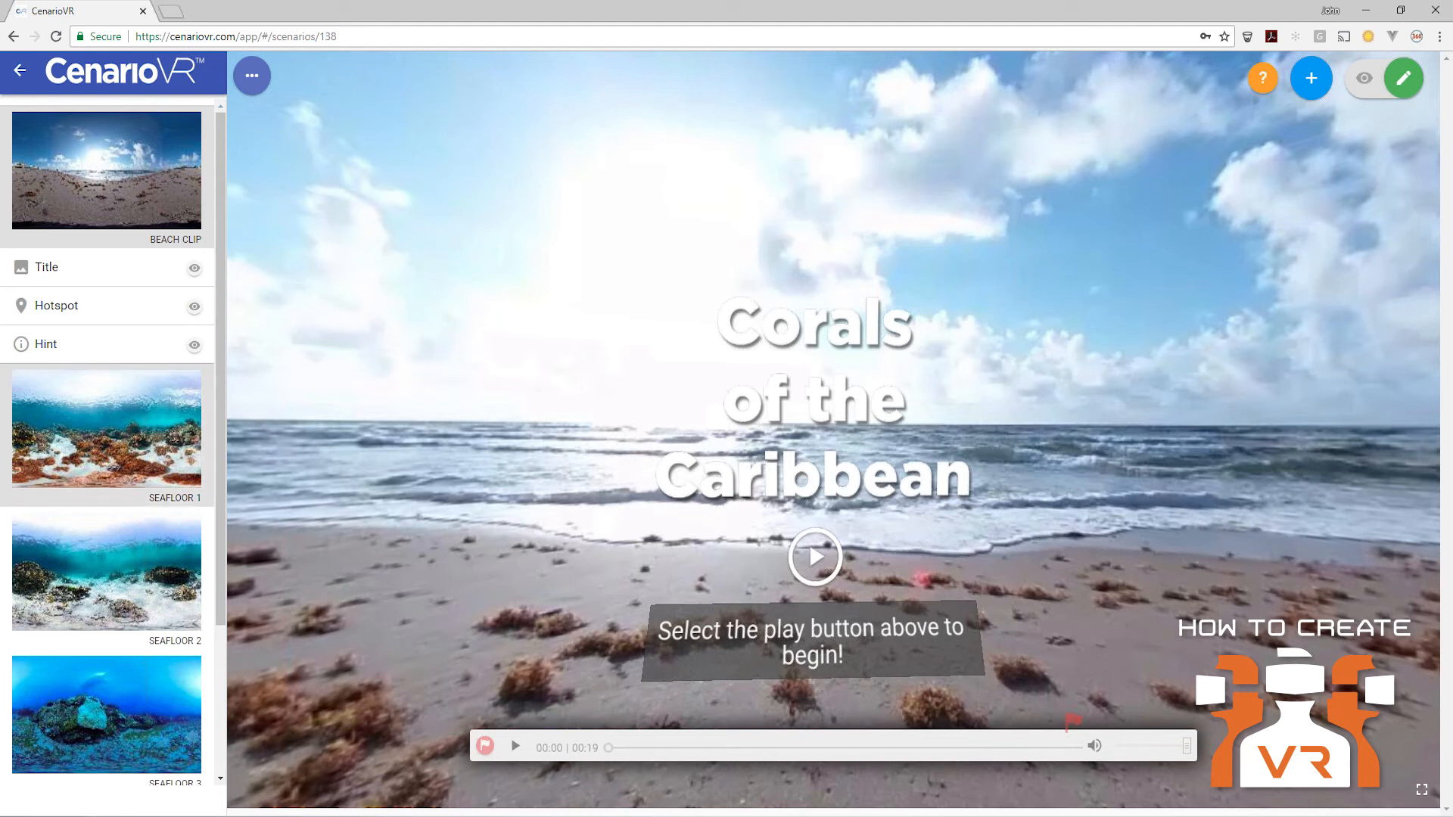
pyautogui.click(20, 76)
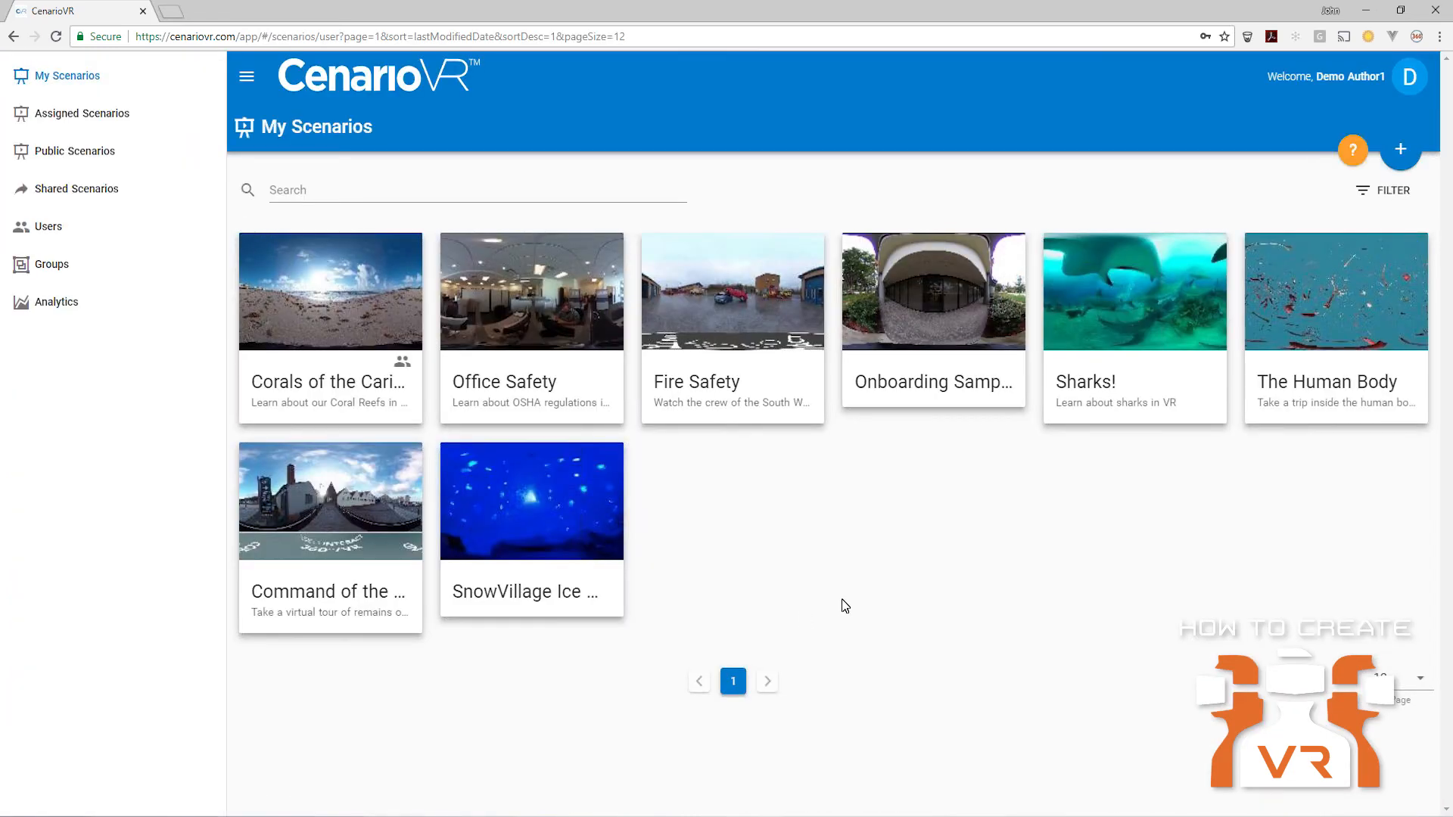
pyautogui.click(340, 303)
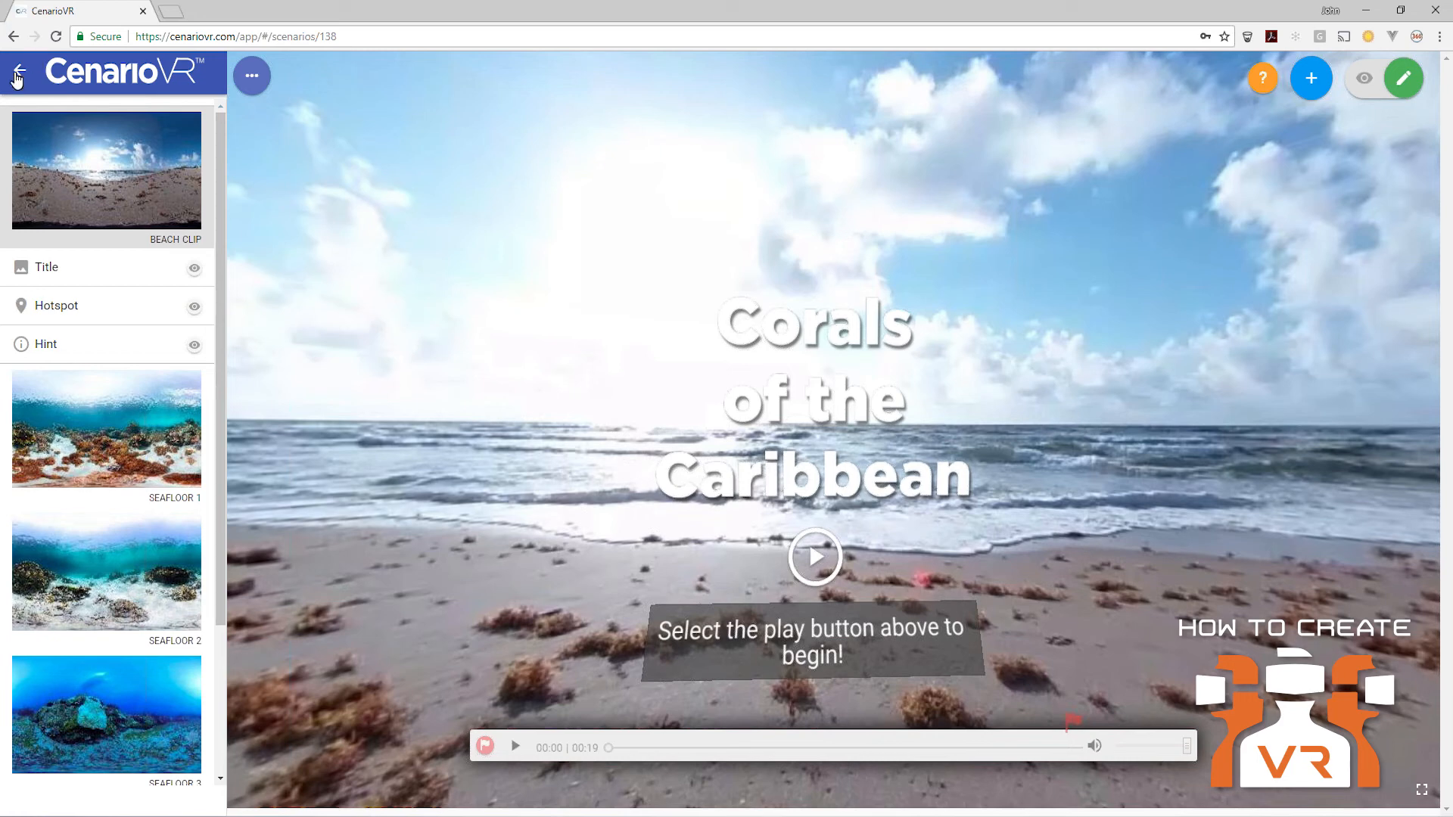
pyautogui.click(20, 70)
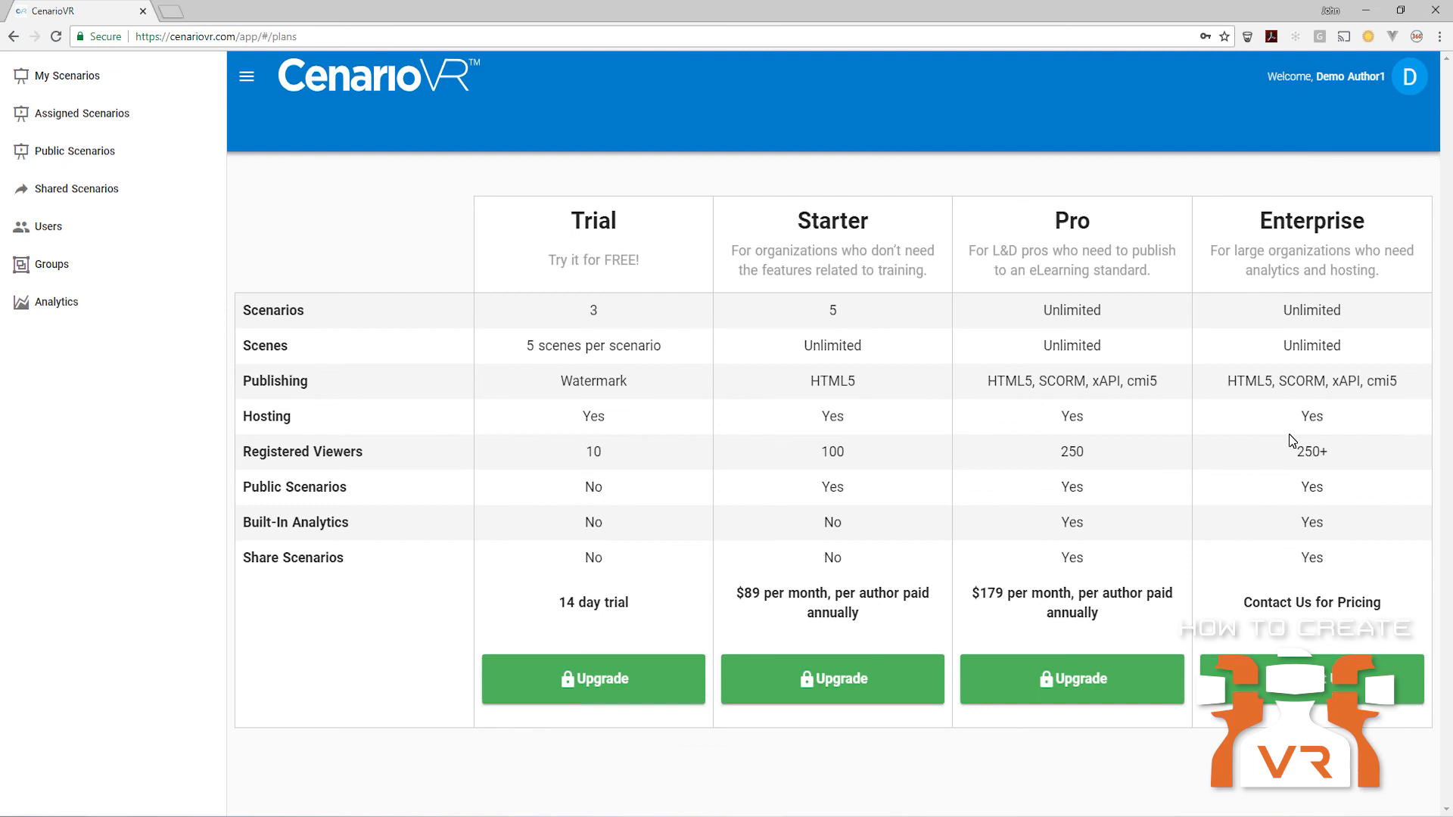
# Step: Leave the plans comparison for My Scenarios and open the analytics of all scenarios
pyautogui.click(72, 76)
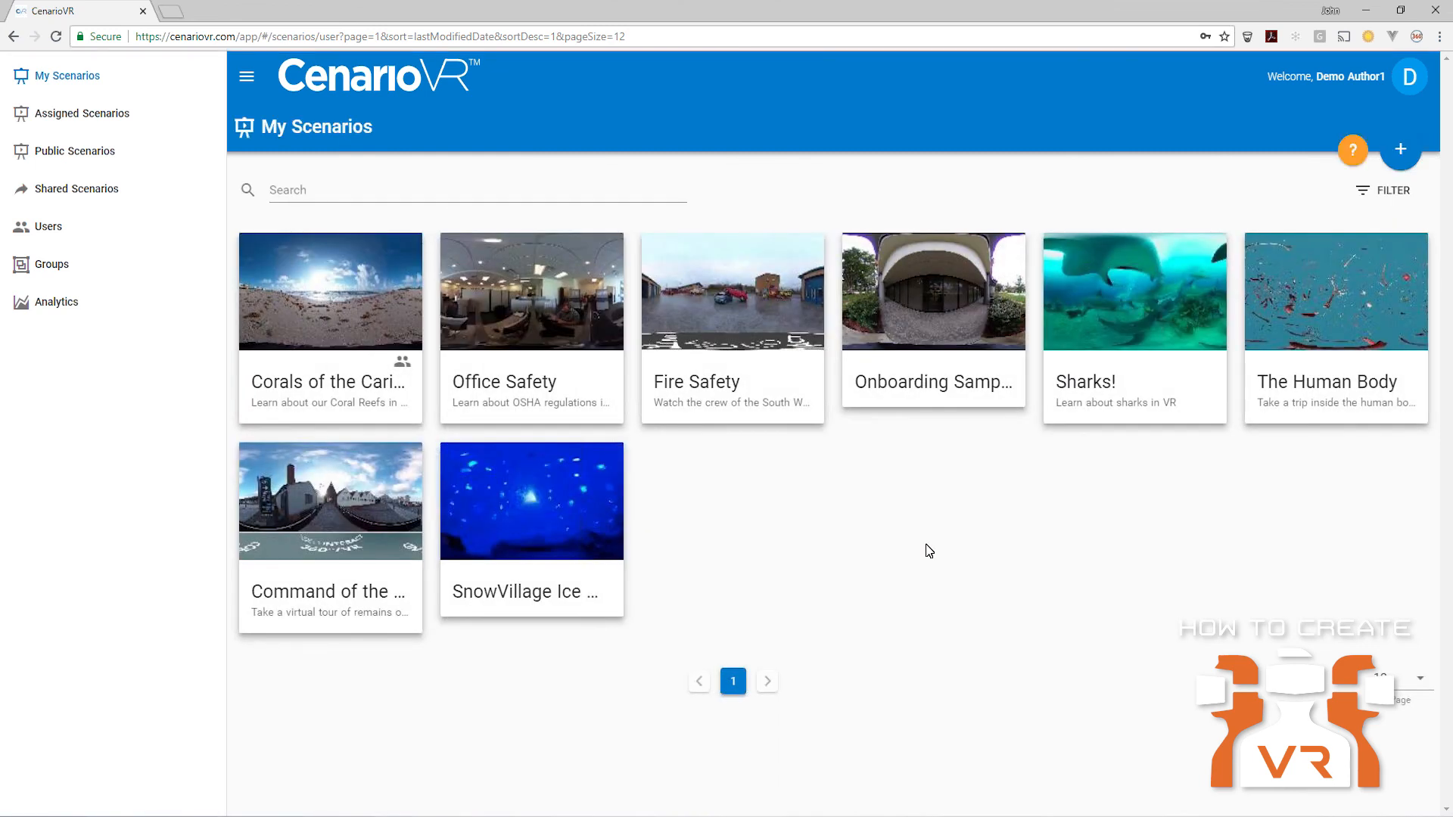
pyautogui.click(45, 302)
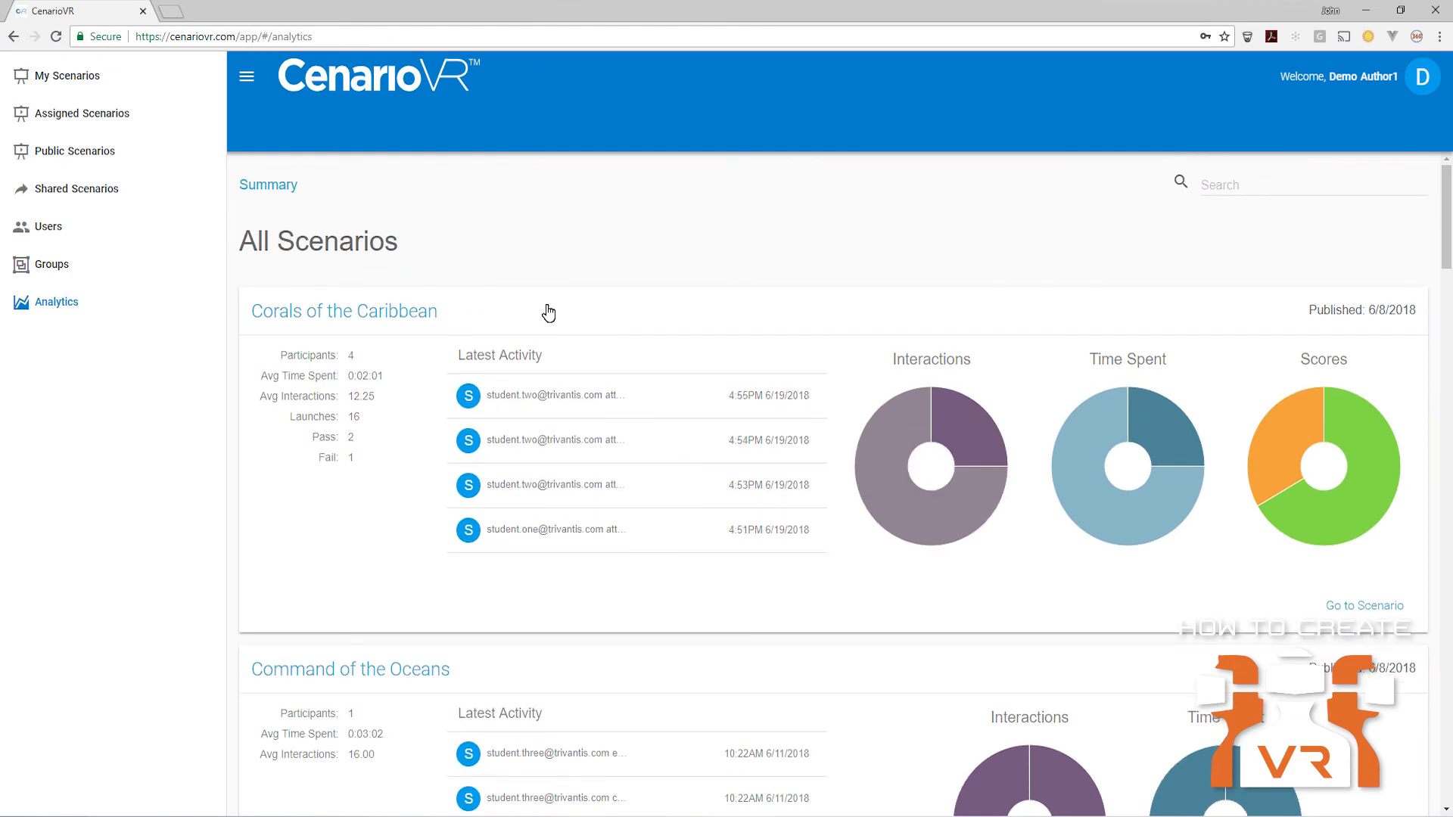
# Step: Browse the analytics summary of all scenarios and open the Office Safety scenario's analytics
pyautogui.scroll(-4, 545, 311)
pyautogui.scroll(-12, 545, 311)
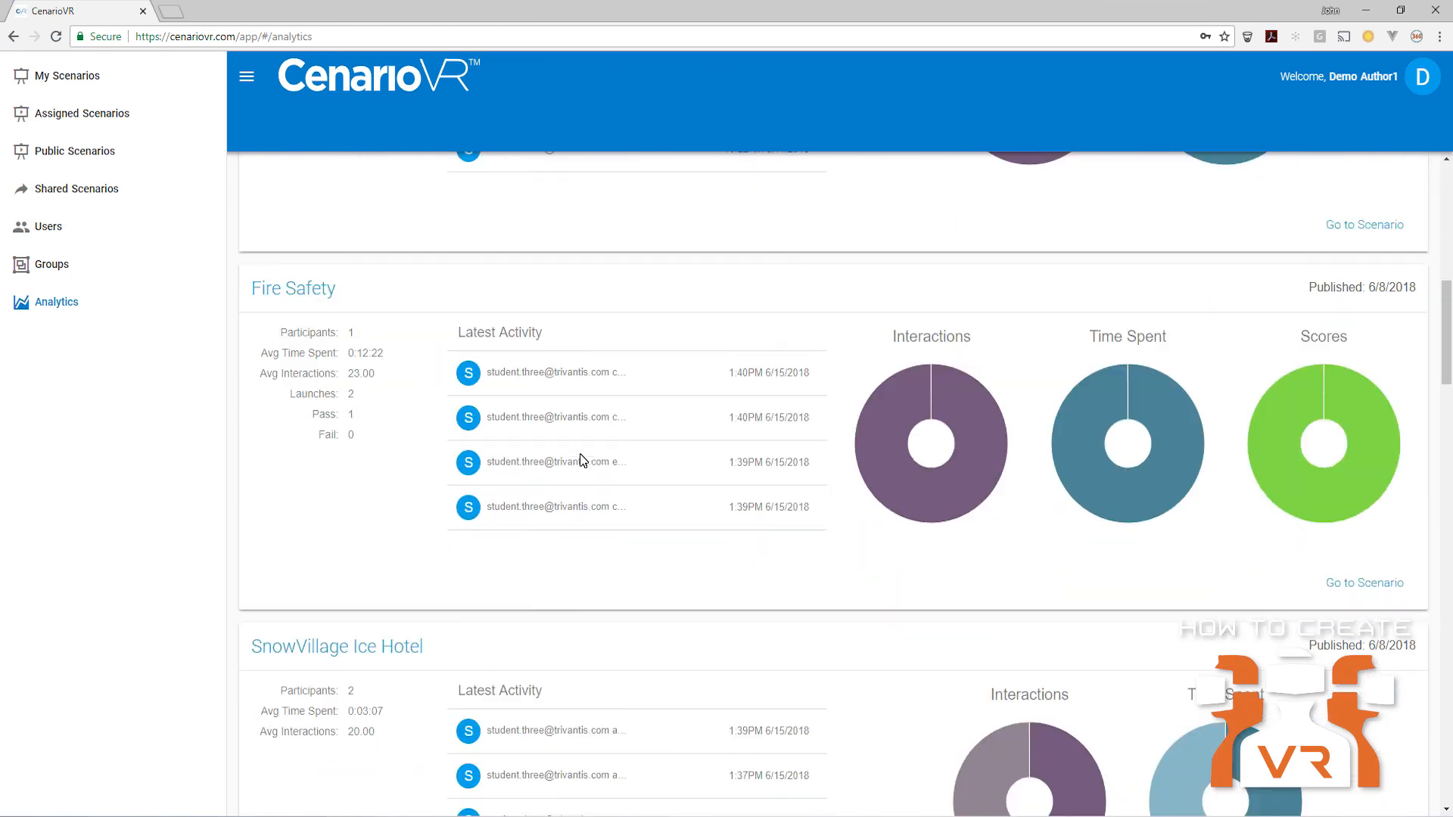
pyautogui.scroll(-15, 583, 460)
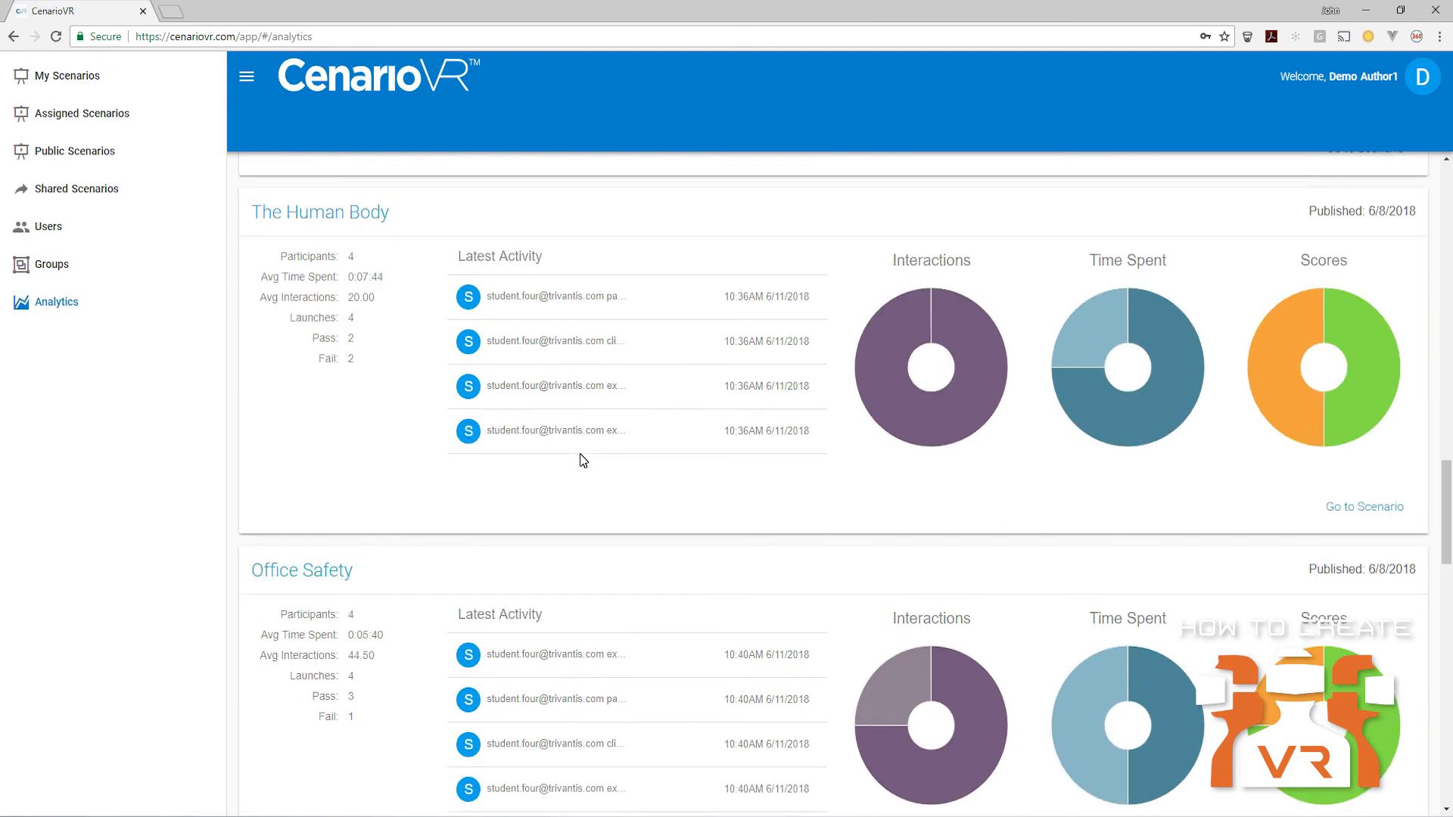
pyautogui.scroll(-5, 519, 467)
pyautogui.click(691, 487)
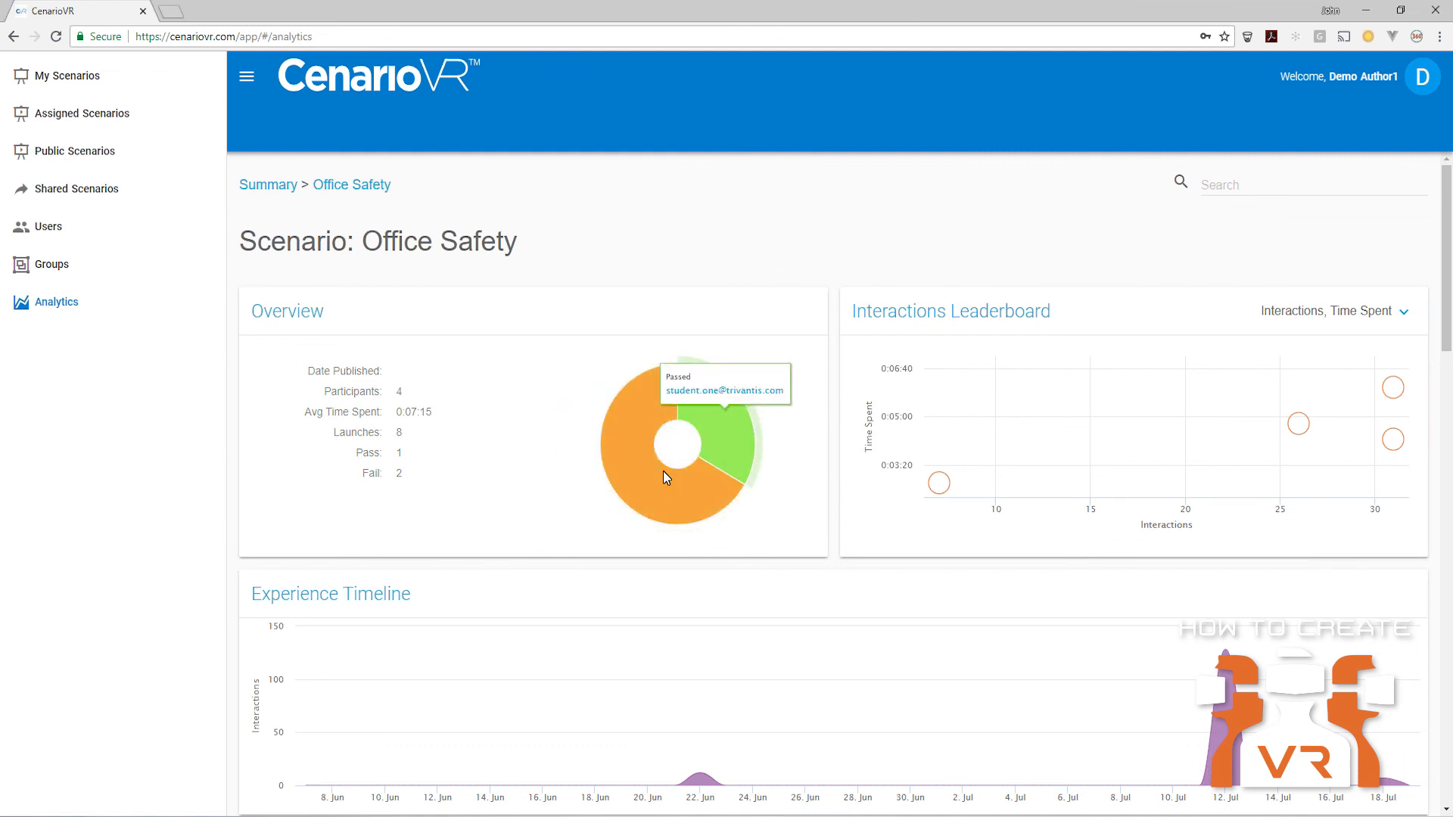
# Step: Examine which learners passed and failed Office Safety in the Overview chart
pyautogui.moveTo(638, 497)
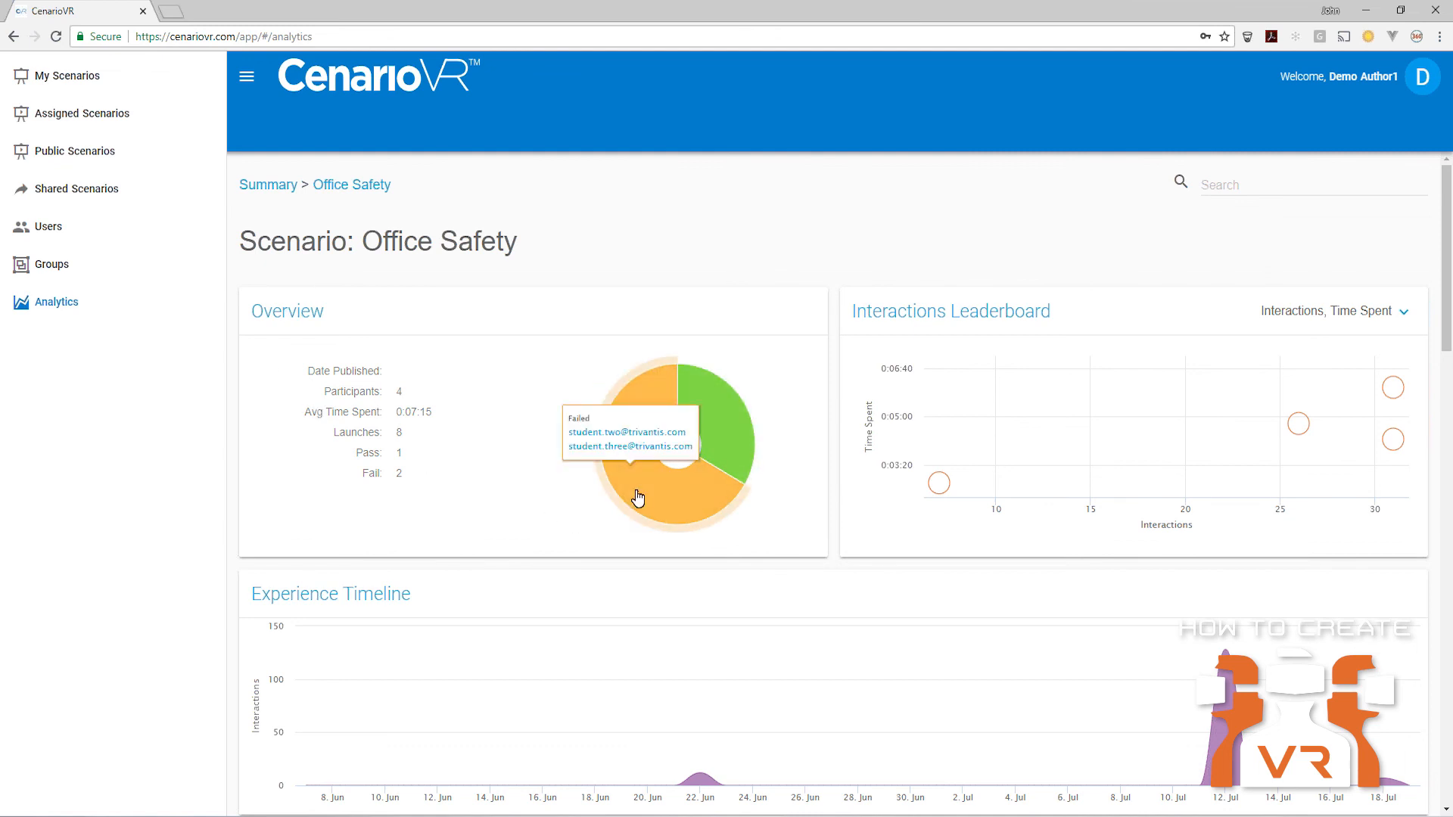
pyautogui.moveTo(748, 448)
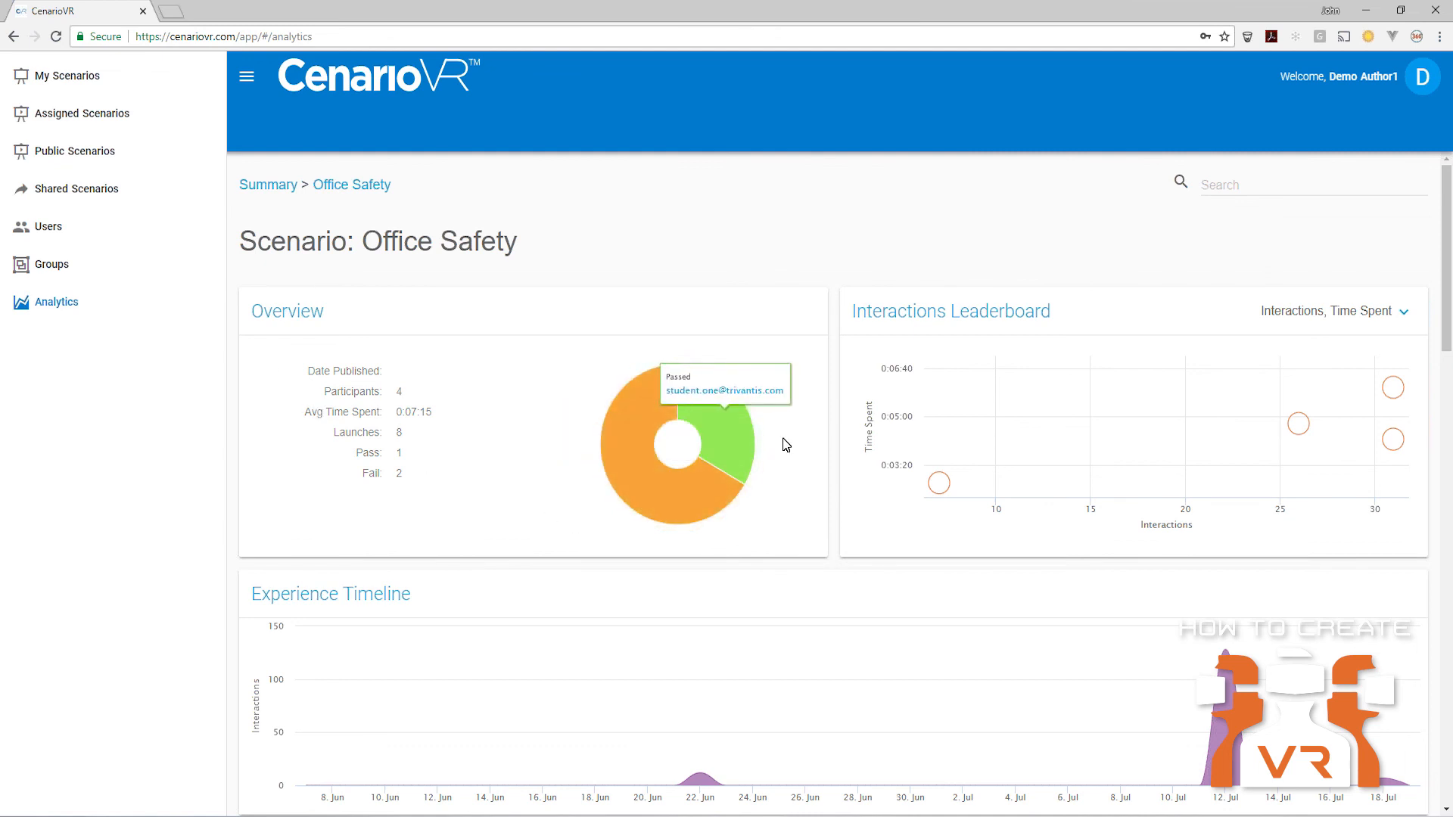
pyautogui.click(750, 450)
pyautogui.click(957, 234)
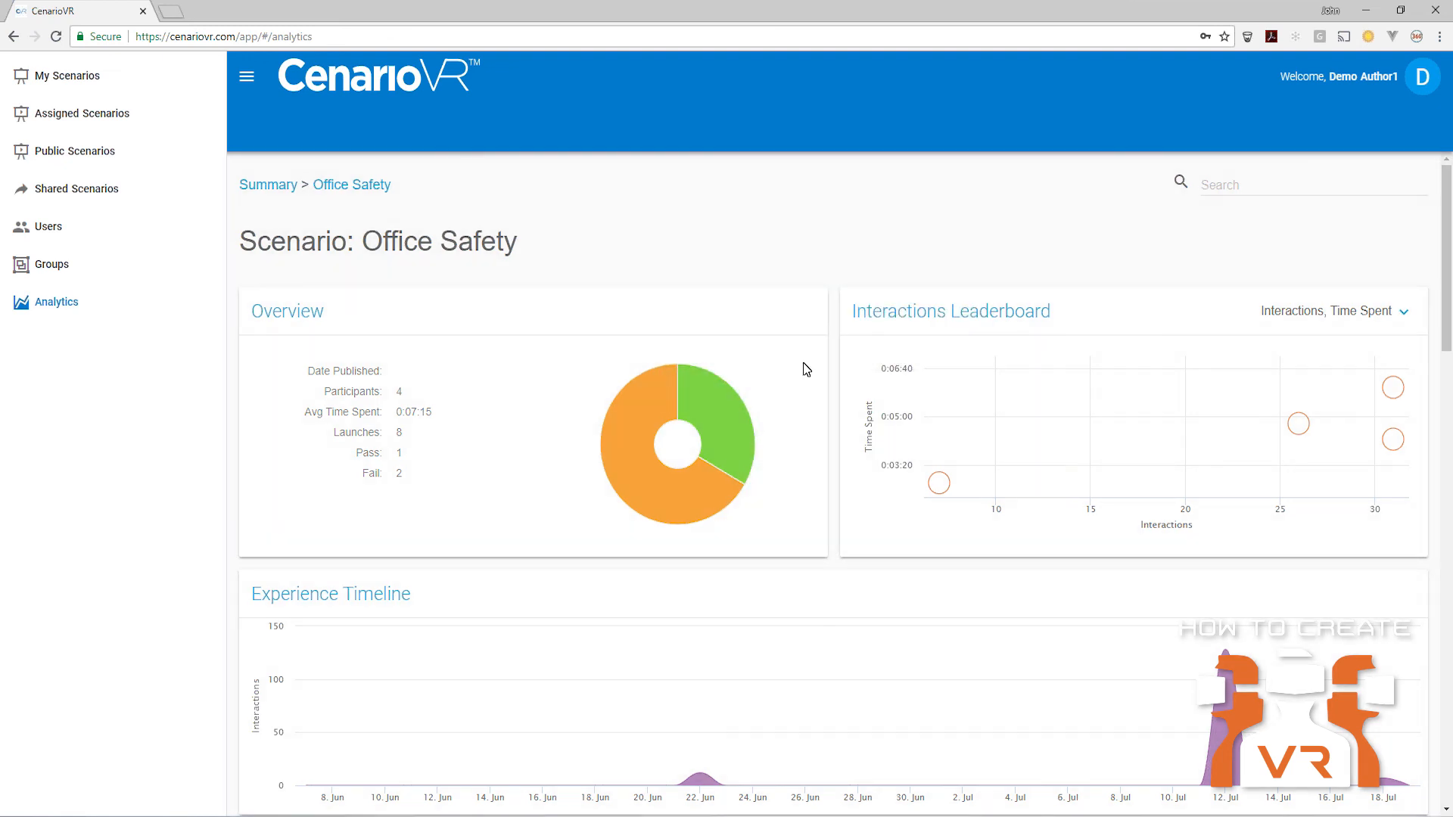
# Step: Inspect a learner's point on the Interactions Leaderboard and switch the leaderboard to Score, Interactions, Time Spent
pyautogui.moveTo(938, 488)
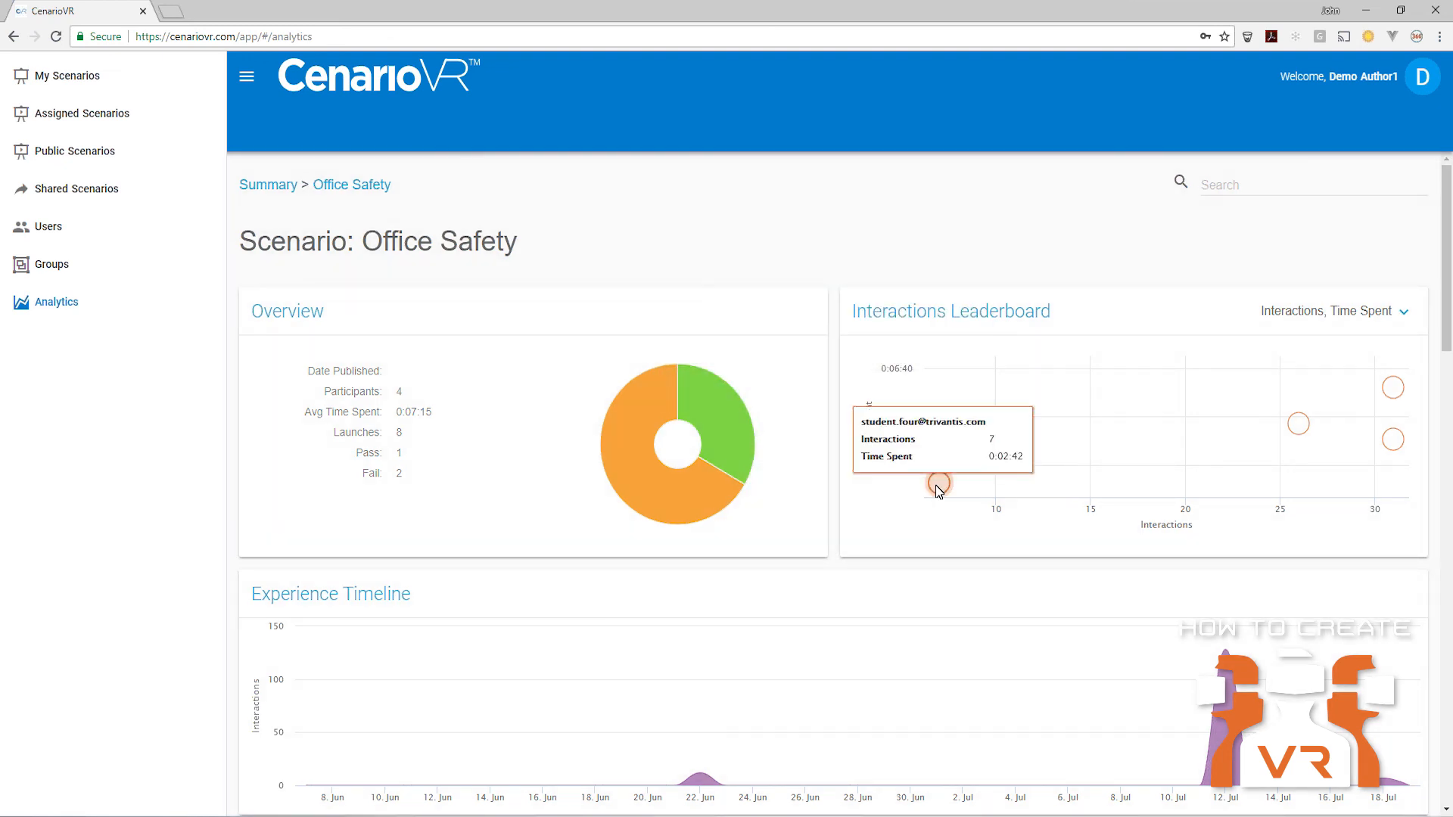
pyautogui.click(1403, 320)
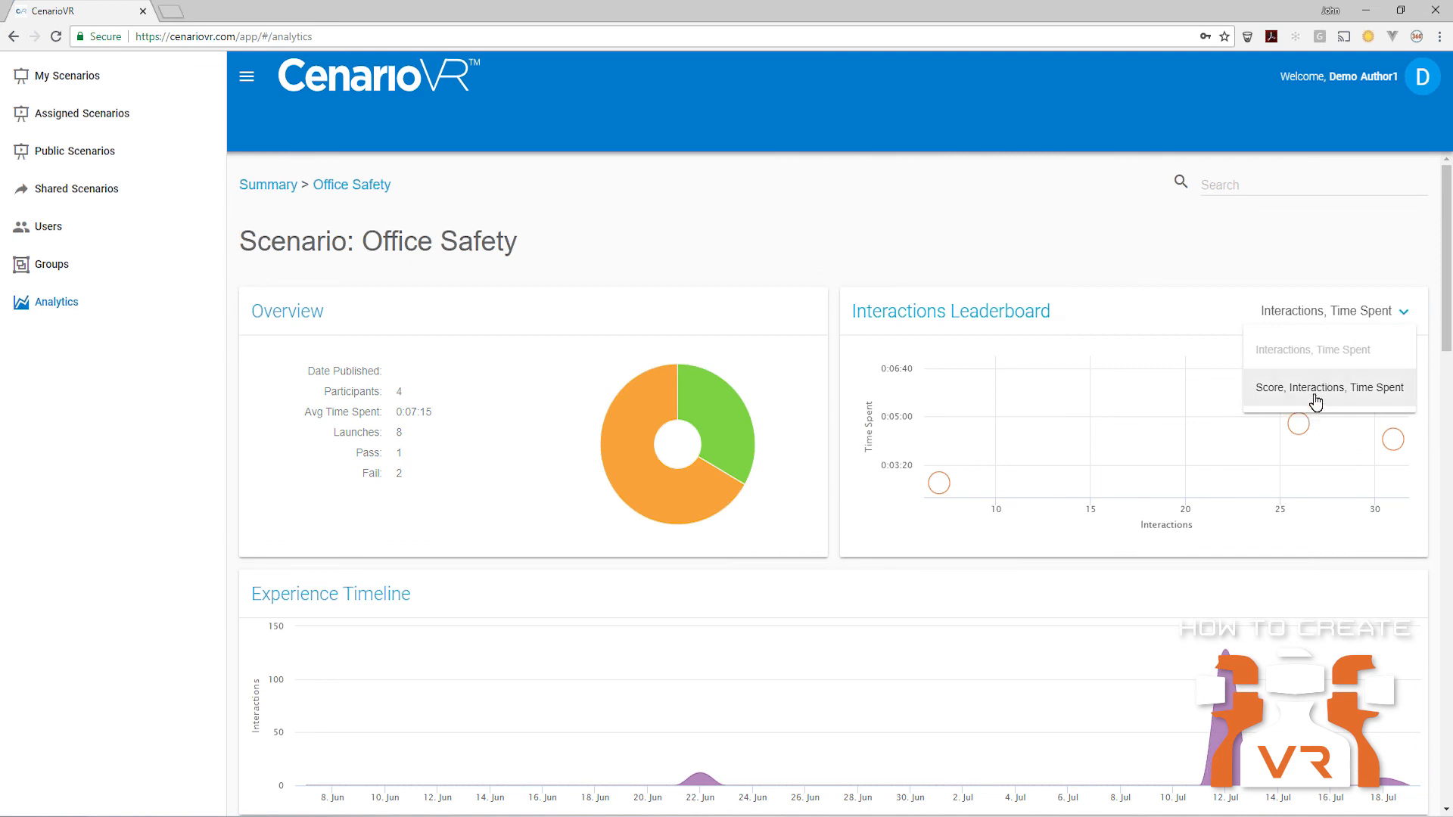
pyautogui.click(1300, 411)
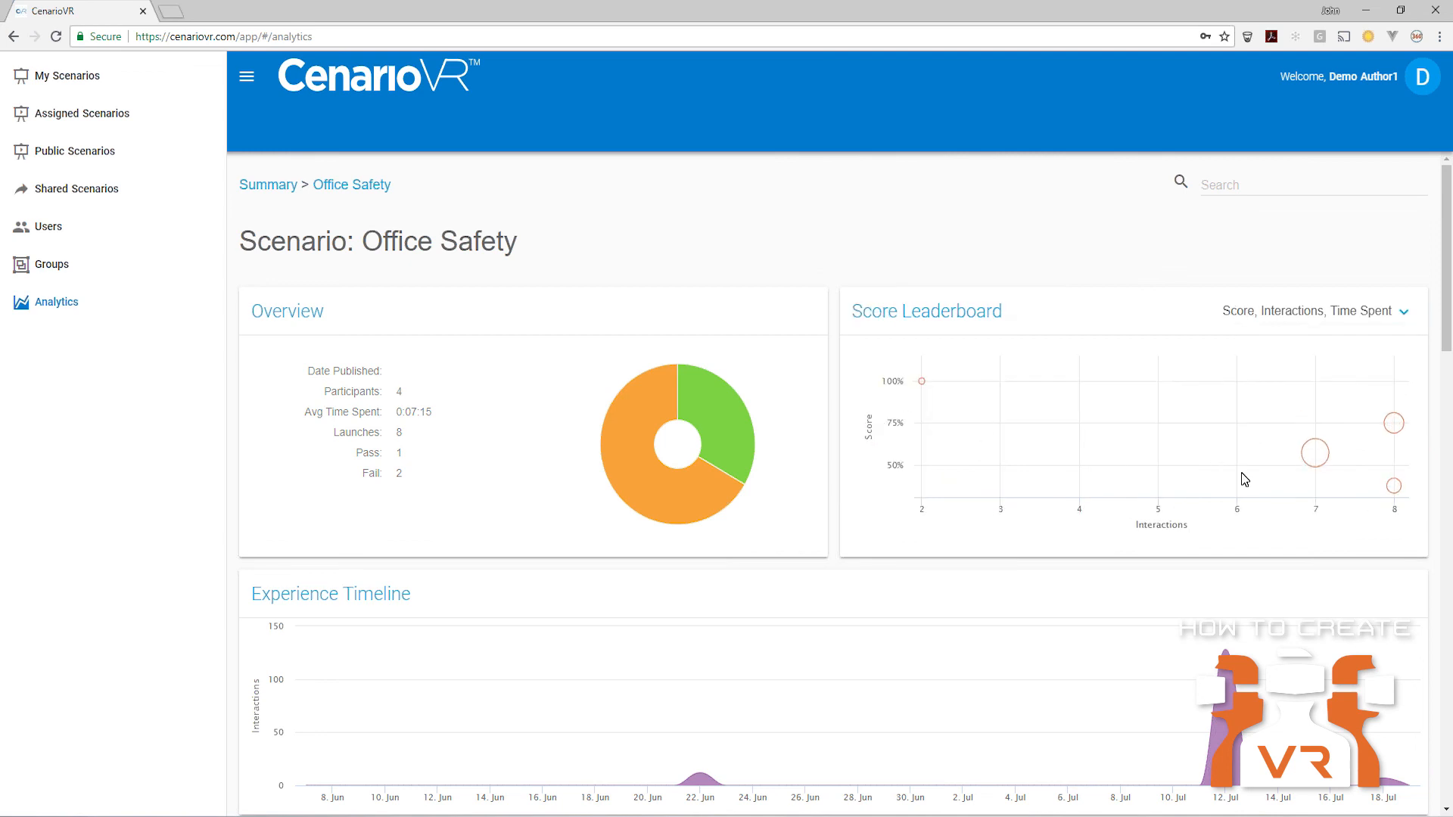
# Step: Review the interaction log for July 12, 2018 from the Experience Timeline and close it
pyautogui.scroll(-1, 1240, 481)
pyautogui.scroll(-4, 1242, 482)
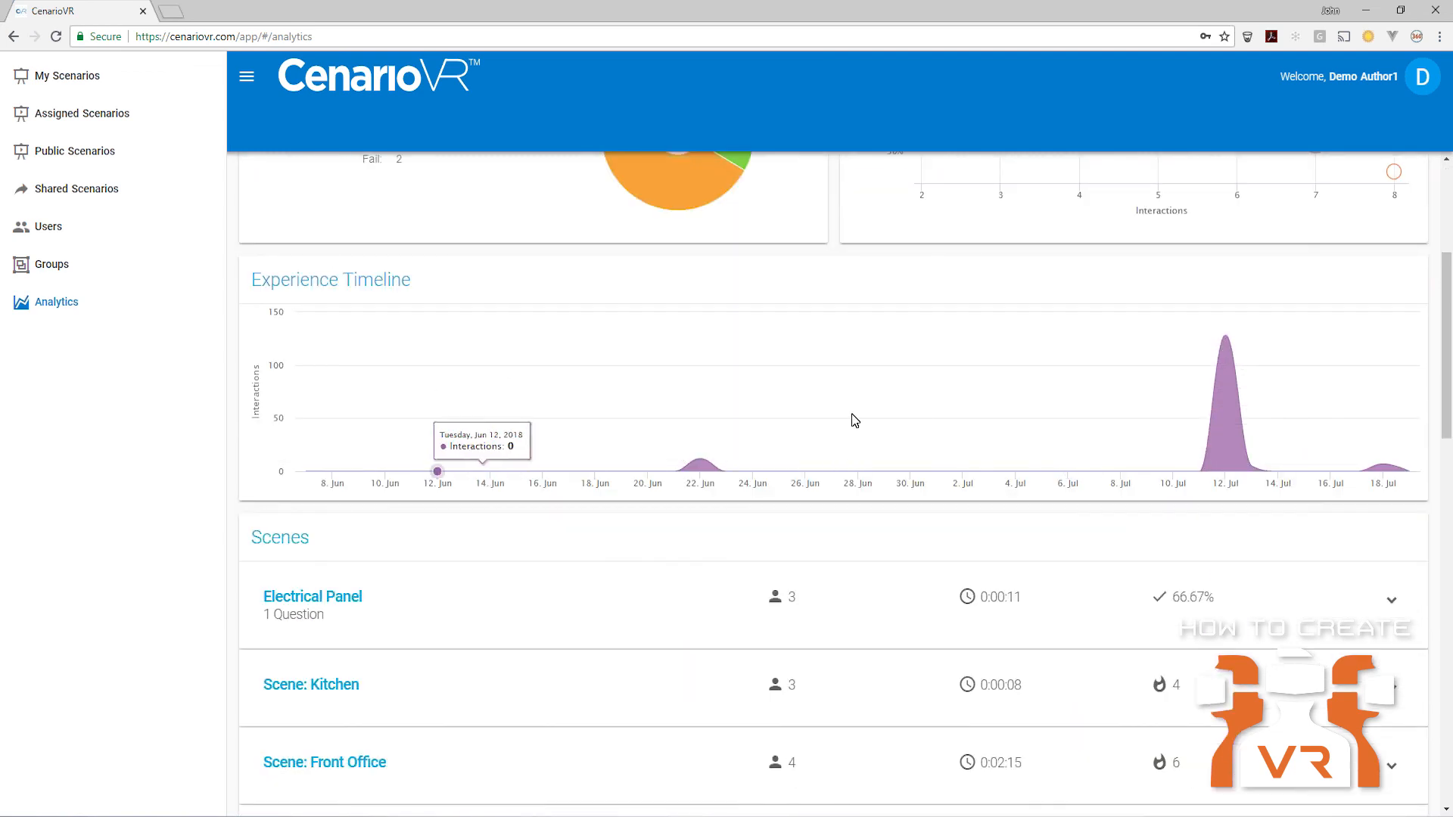
pyautogui.moveTo(1226, 336)
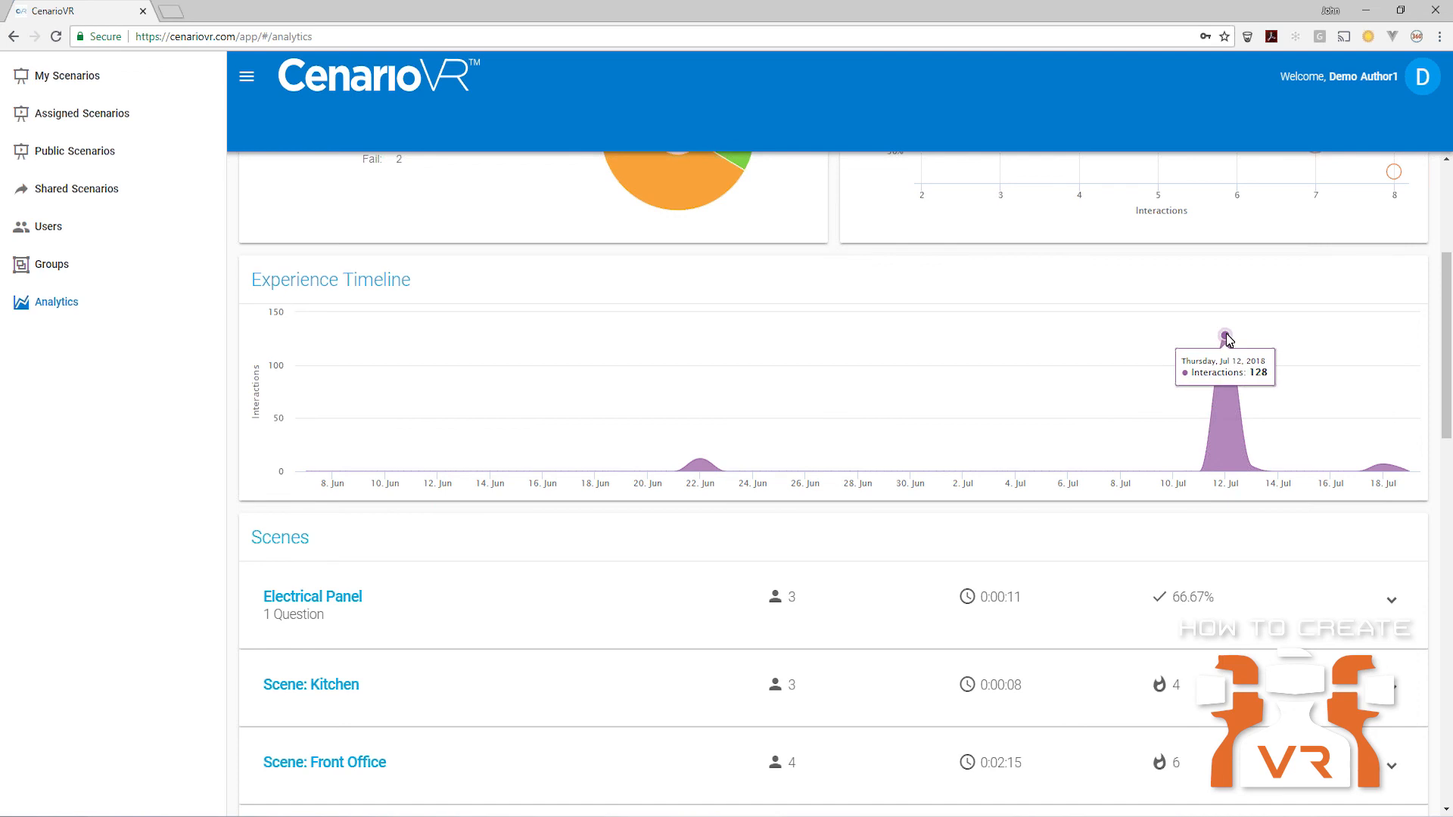
pyautogui.click(1226, 337)
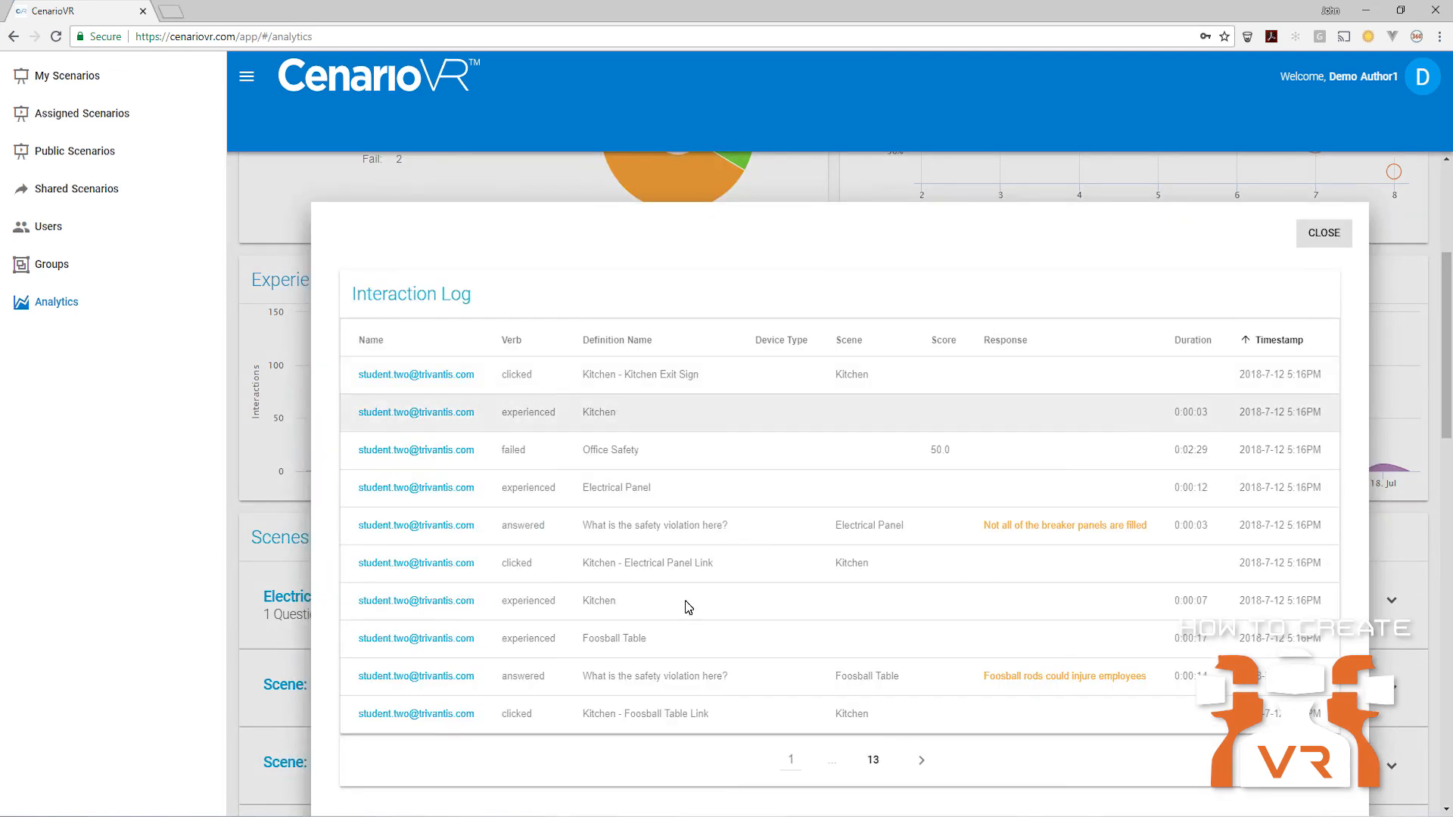
pyautogui.click(1325, 233)
# Step: Expand the Hanging Poster scene and examine which learners chose each answer to its safety violation question
pyautogui.scroll(-3, 701, 470)
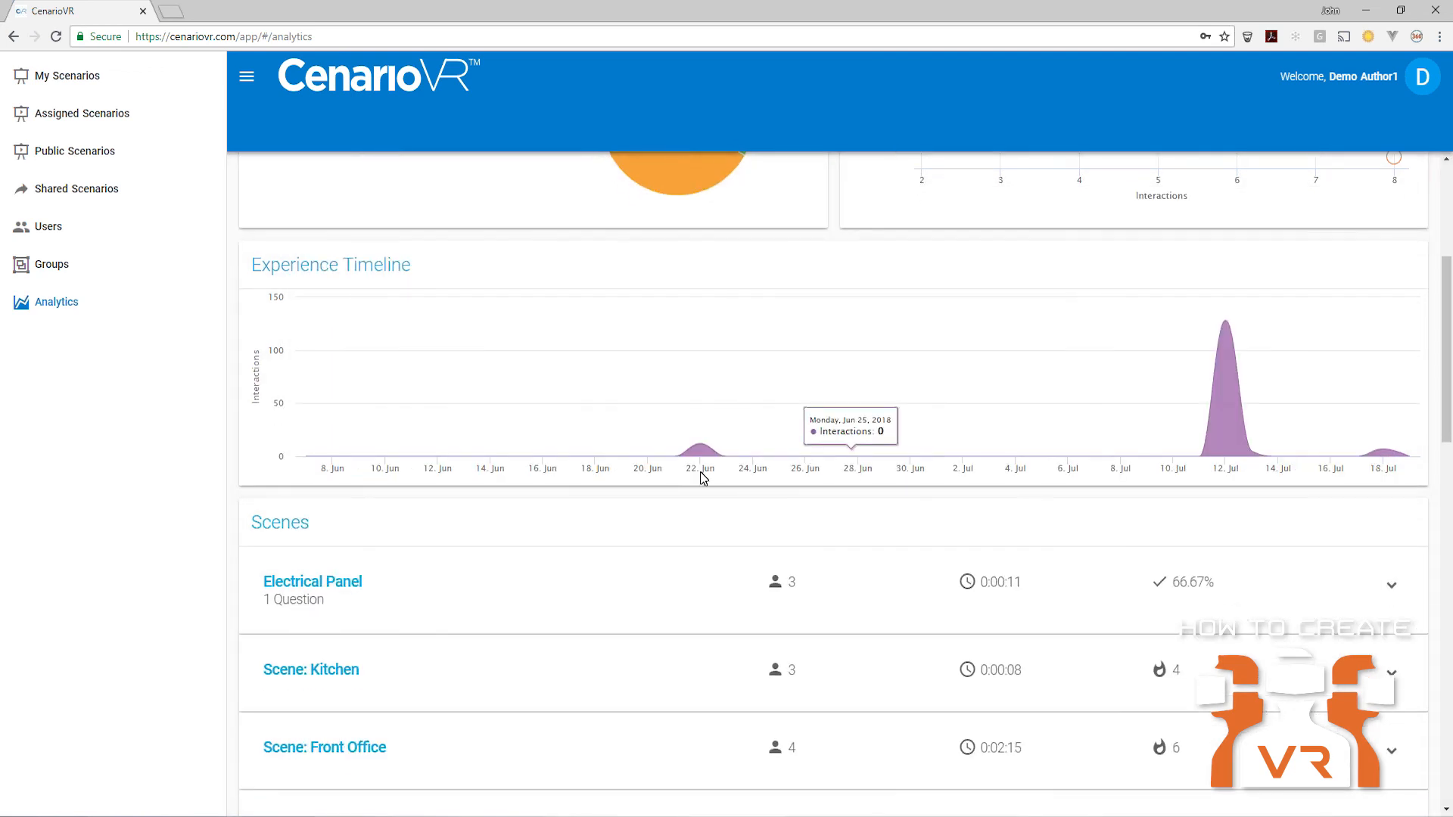
pyautogui.scroll(-1, 457, 598)
pyautogui.click(334, 553)
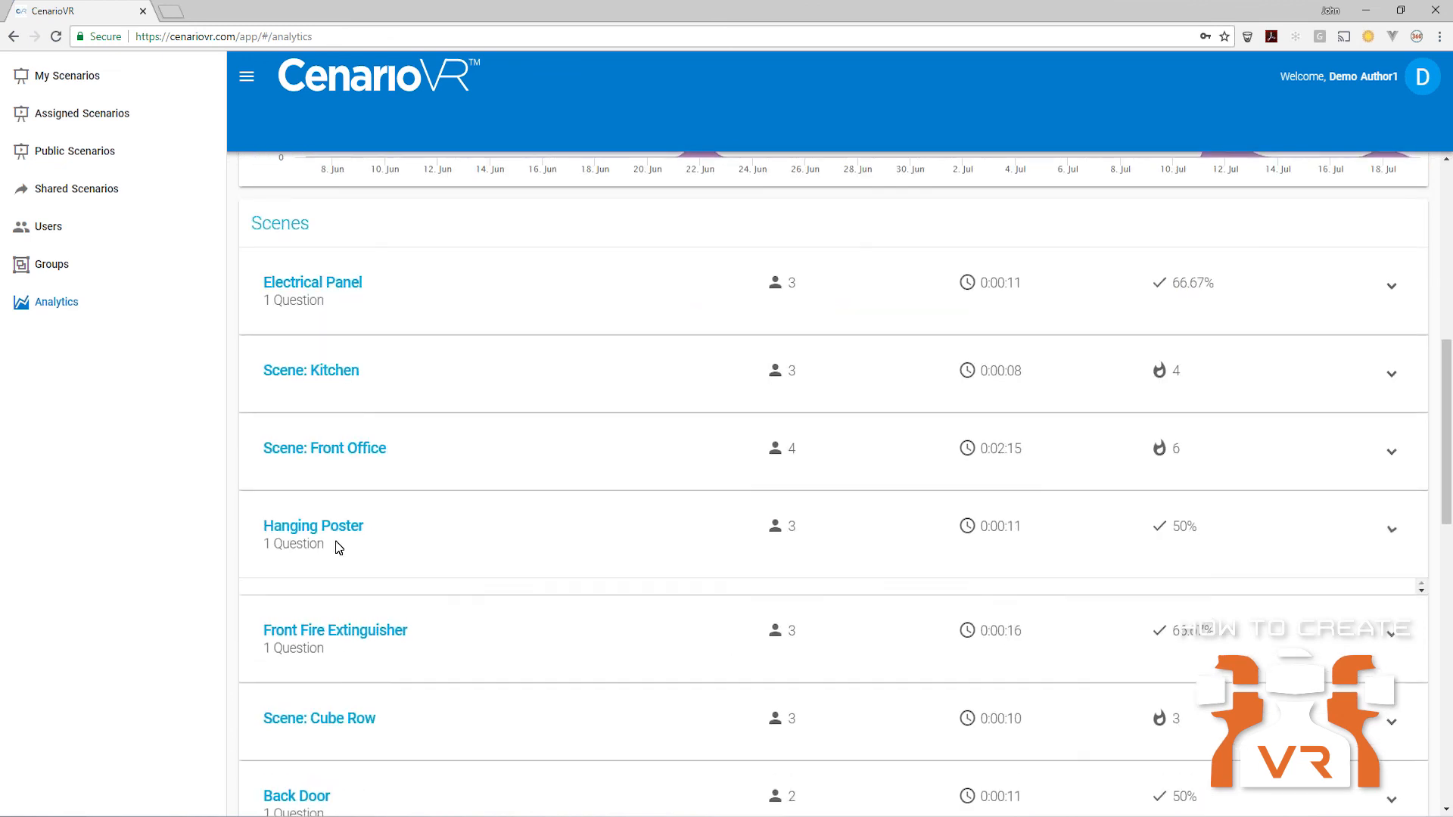
pyautogui.scroll(-3, 512, 555)
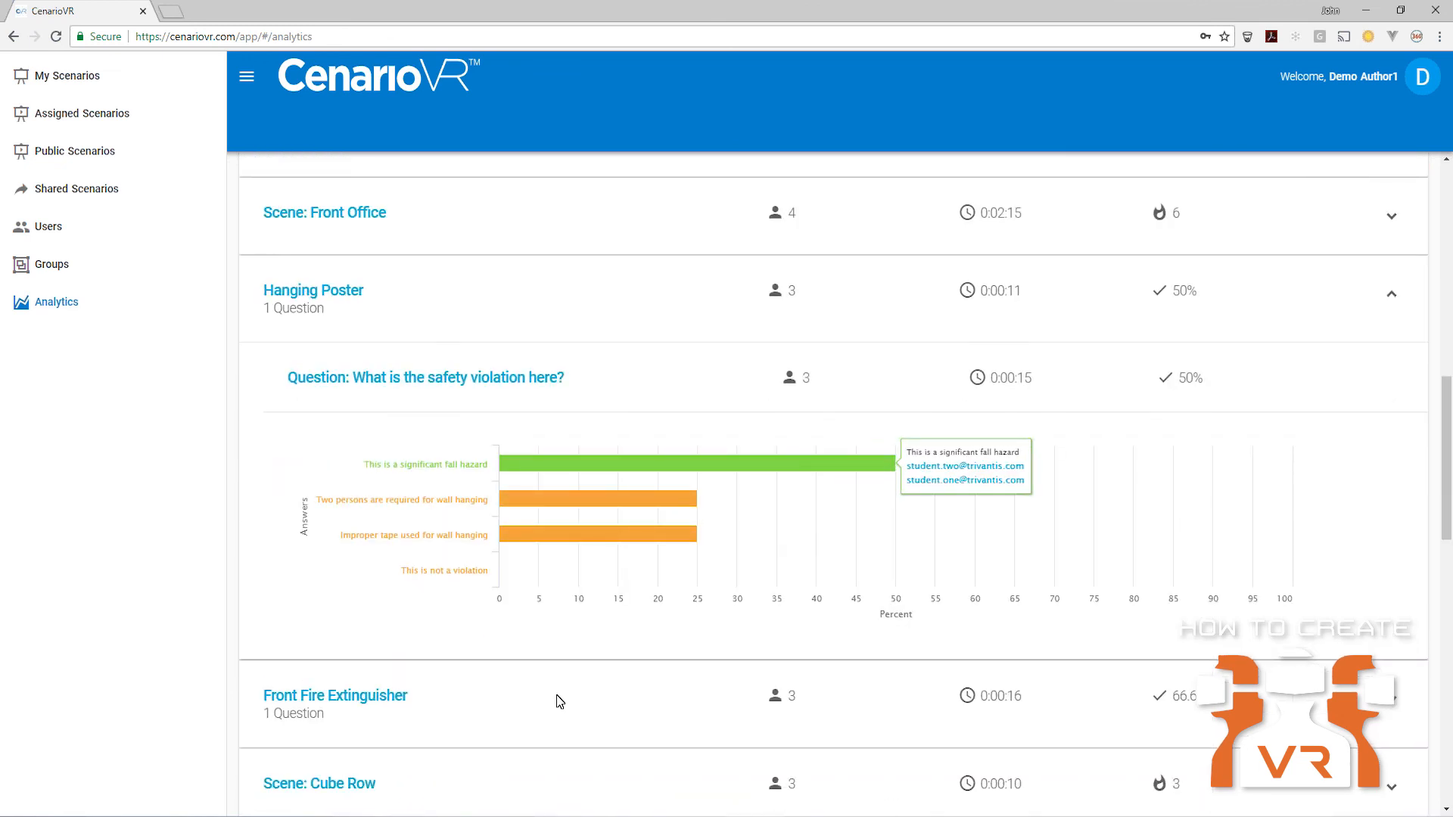
pyautogui.moveTo(584, 498)
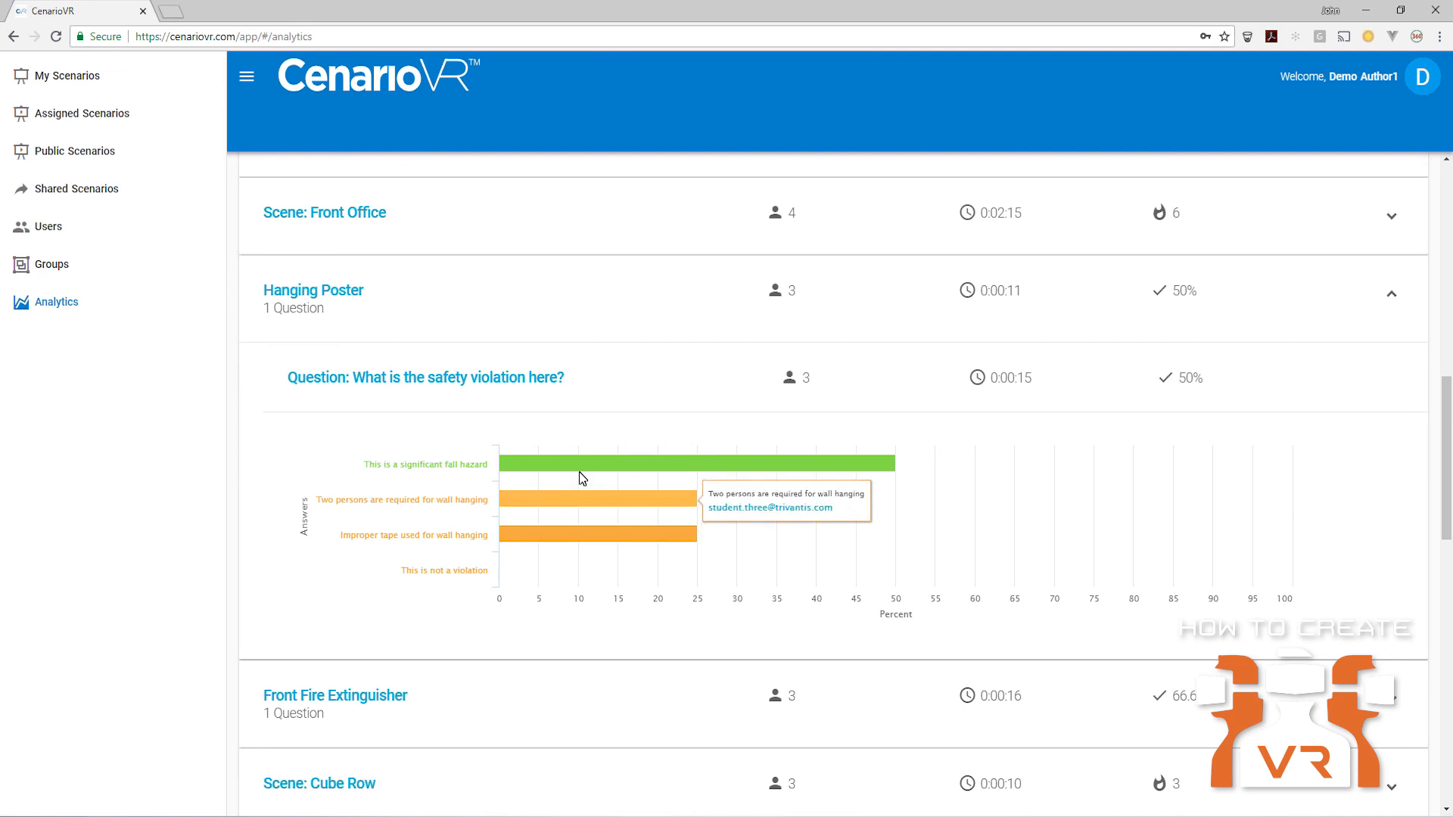
pyautogui.moveTo(593, 460)
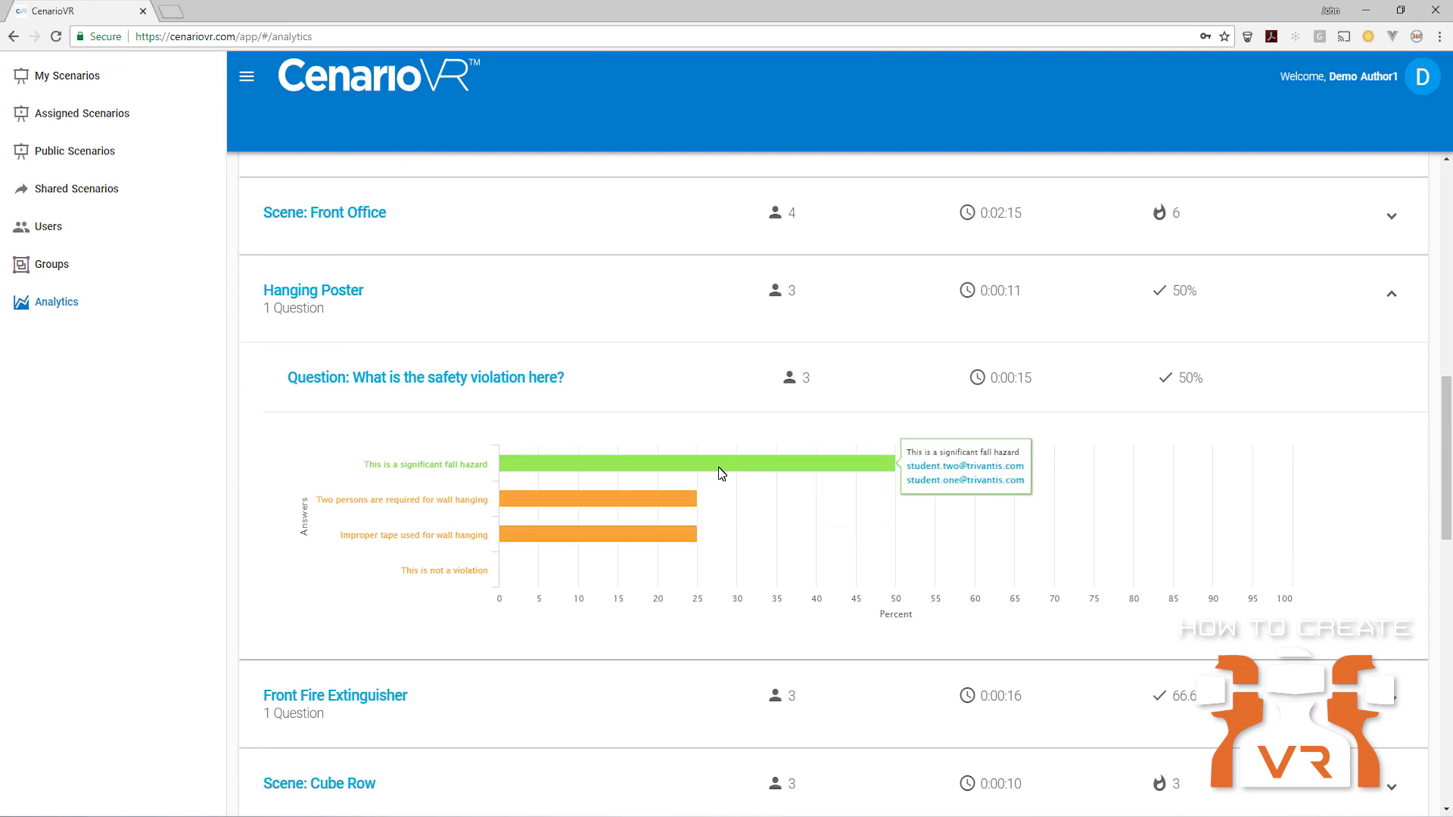
# Step: Expand the Cube Row scene and examine which learners used each of its links
pyautogui.scroll(-1, 718, 473)
pyautogui.scroll(-5, 721, 474)
pyautogui.click(711, 390)
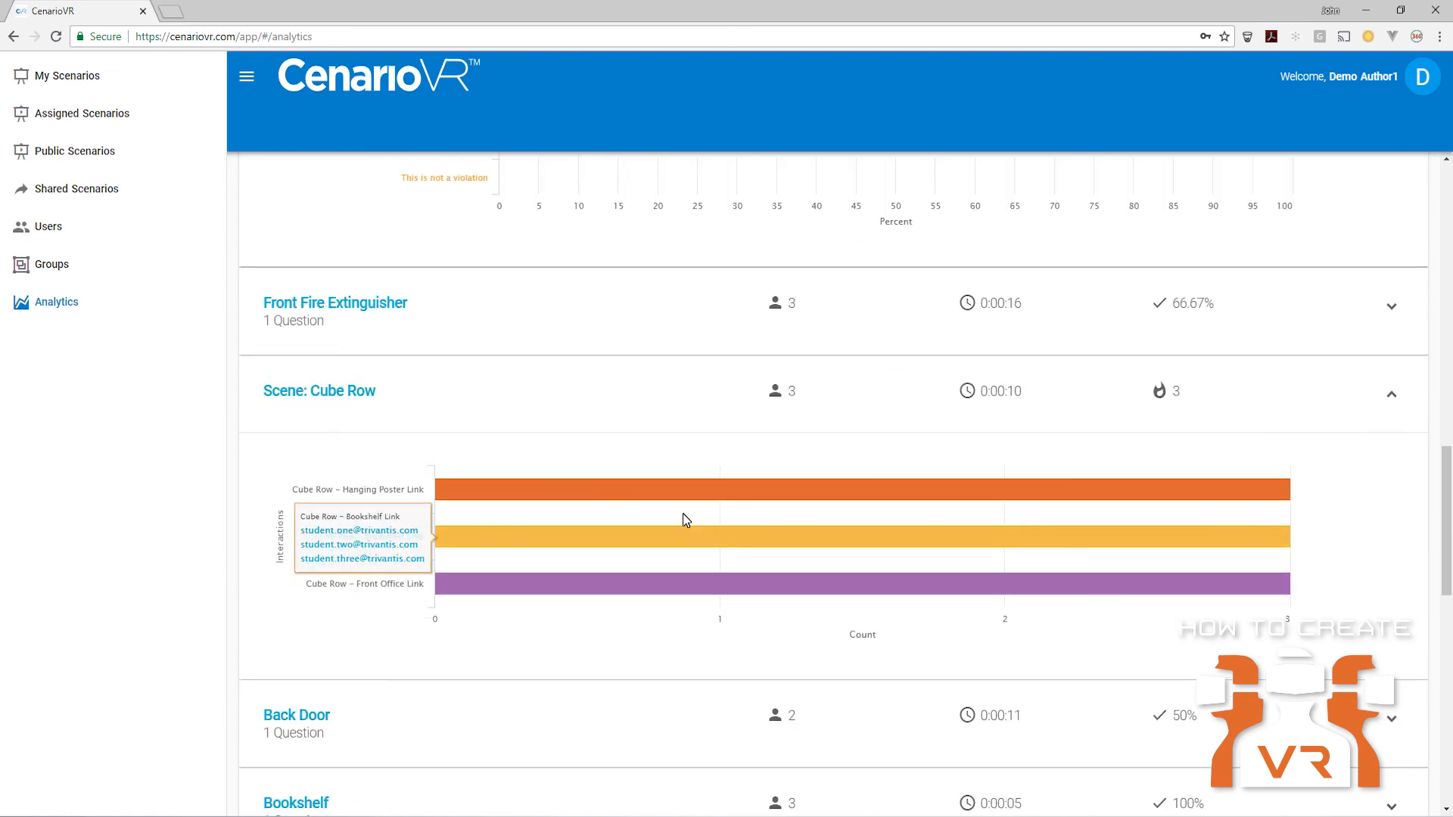
pyautogui.moveTo(694, 585)
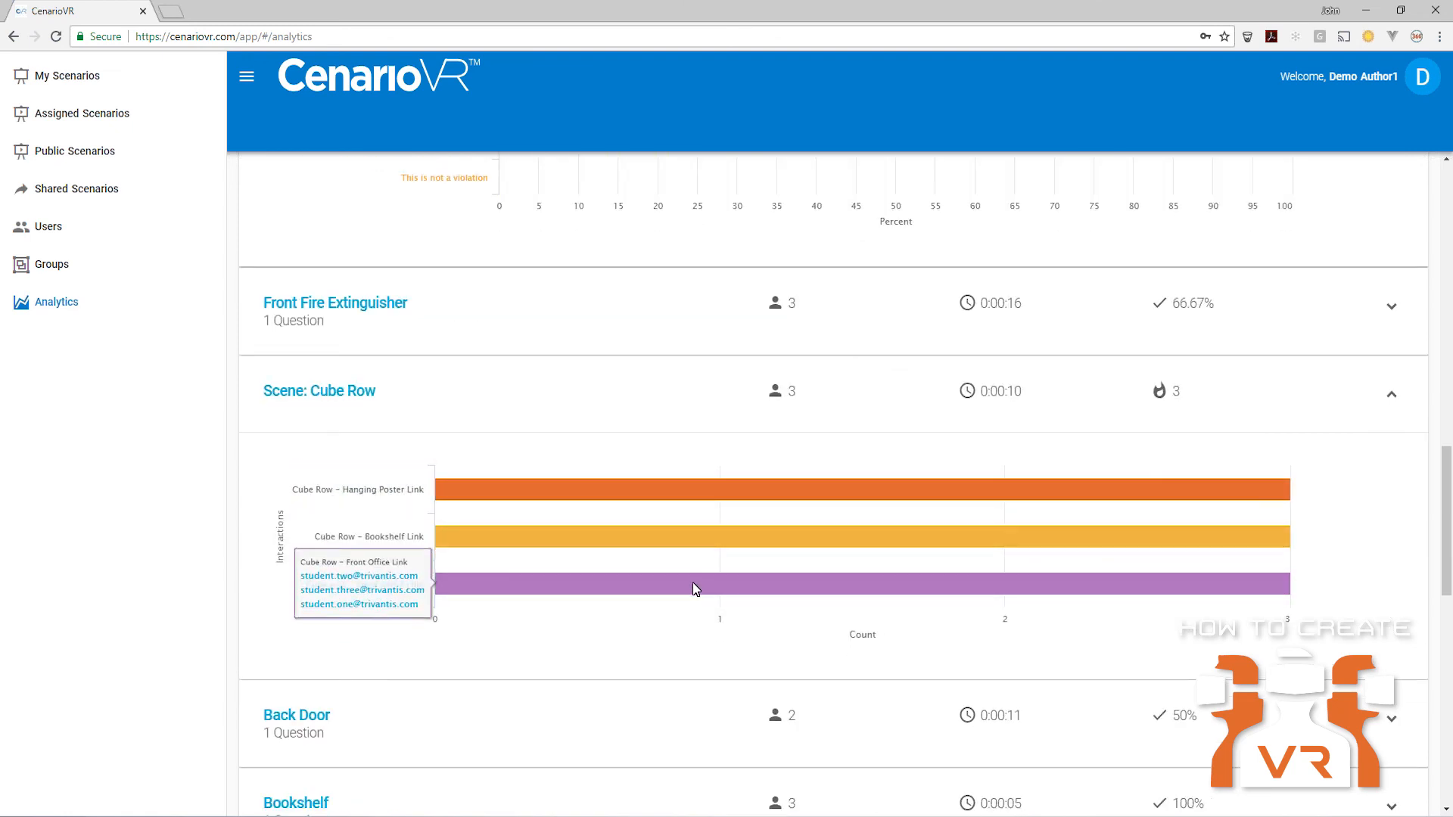
pyautogui.scroll(-2, 681, 586)
# Step: Open the Office Safety analytics of the first learner listed as failed in the Overview chart
pyautogui.scroll(15, 509, 402)
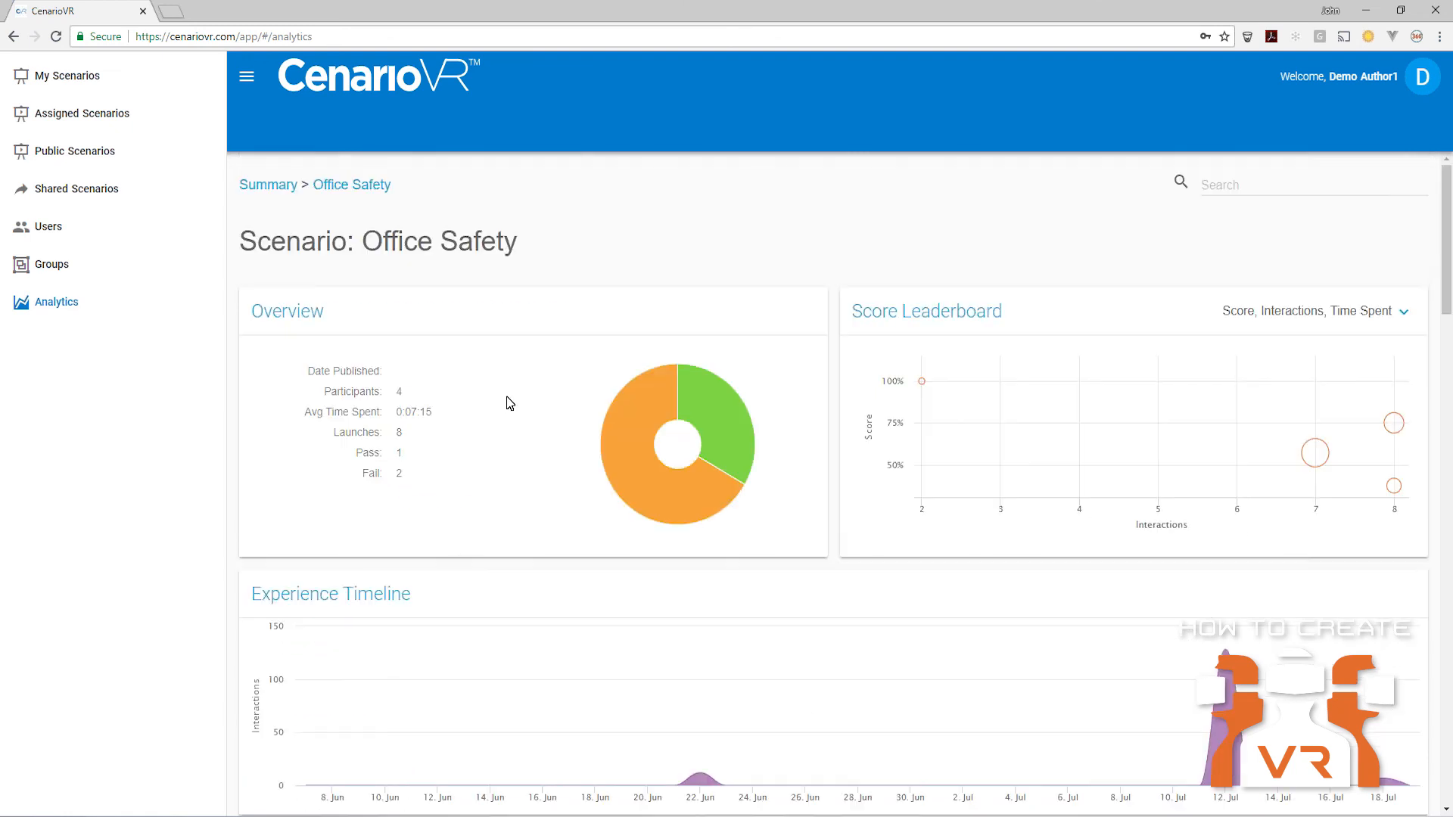
pyautogui.scroll(-3, 505, 409)
pyautogui.scroll(2, 590, 369)
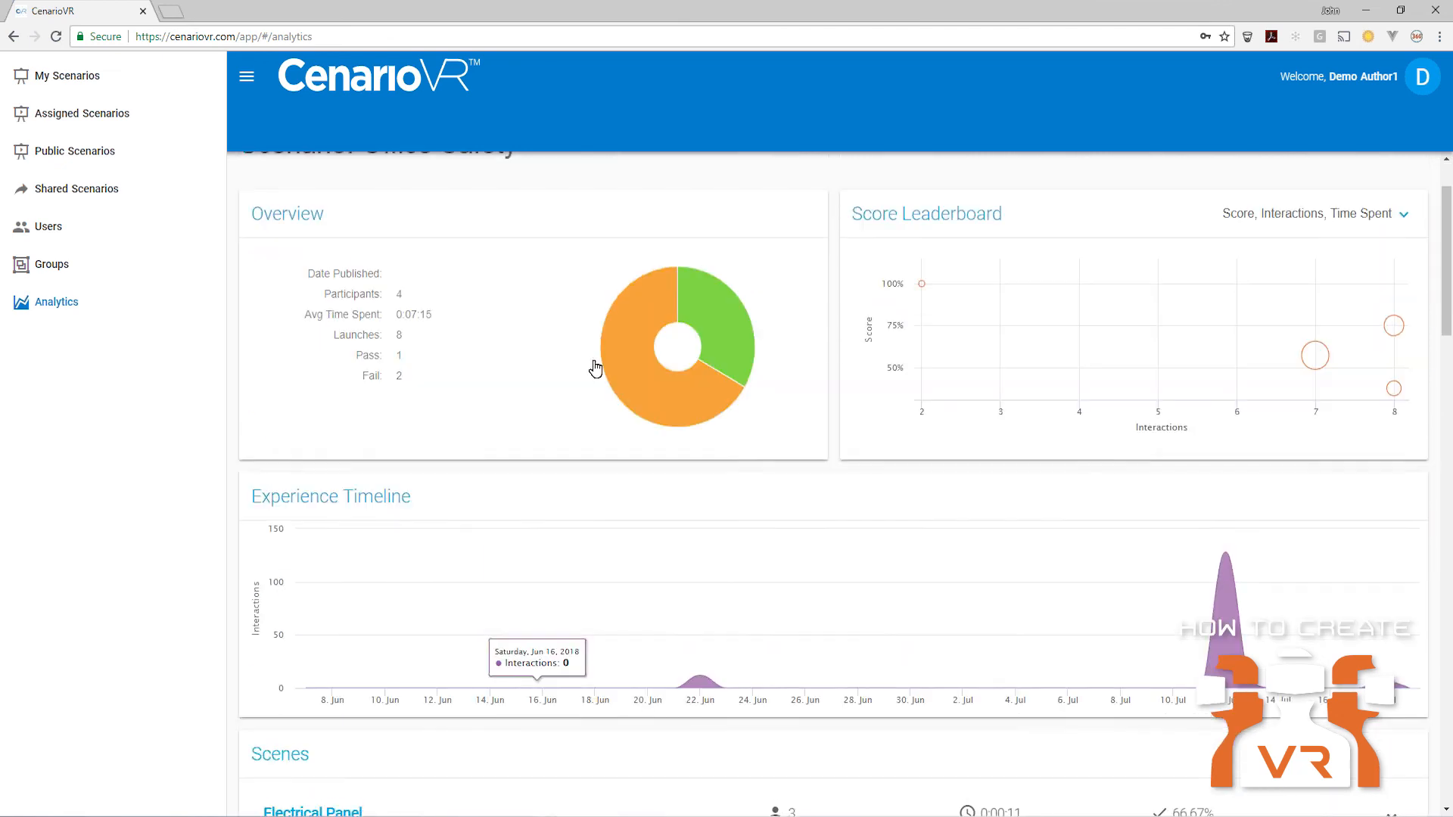
pyautogui.click(614, 354)
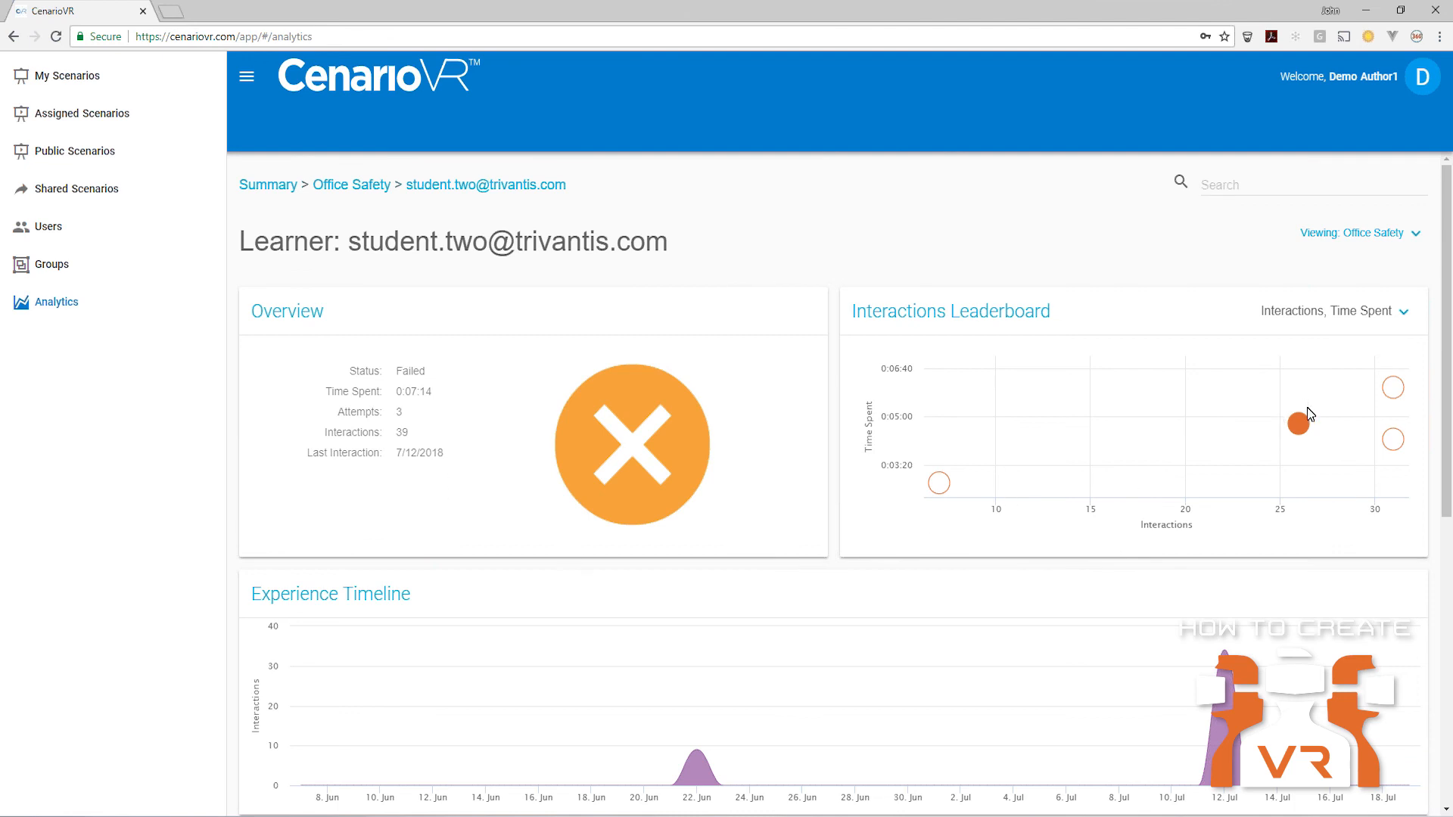
# Step: Review the learner's leaderboard position, experience timeline and interaction log for Office Safety
pyautogui.moveTo(1301, 423)
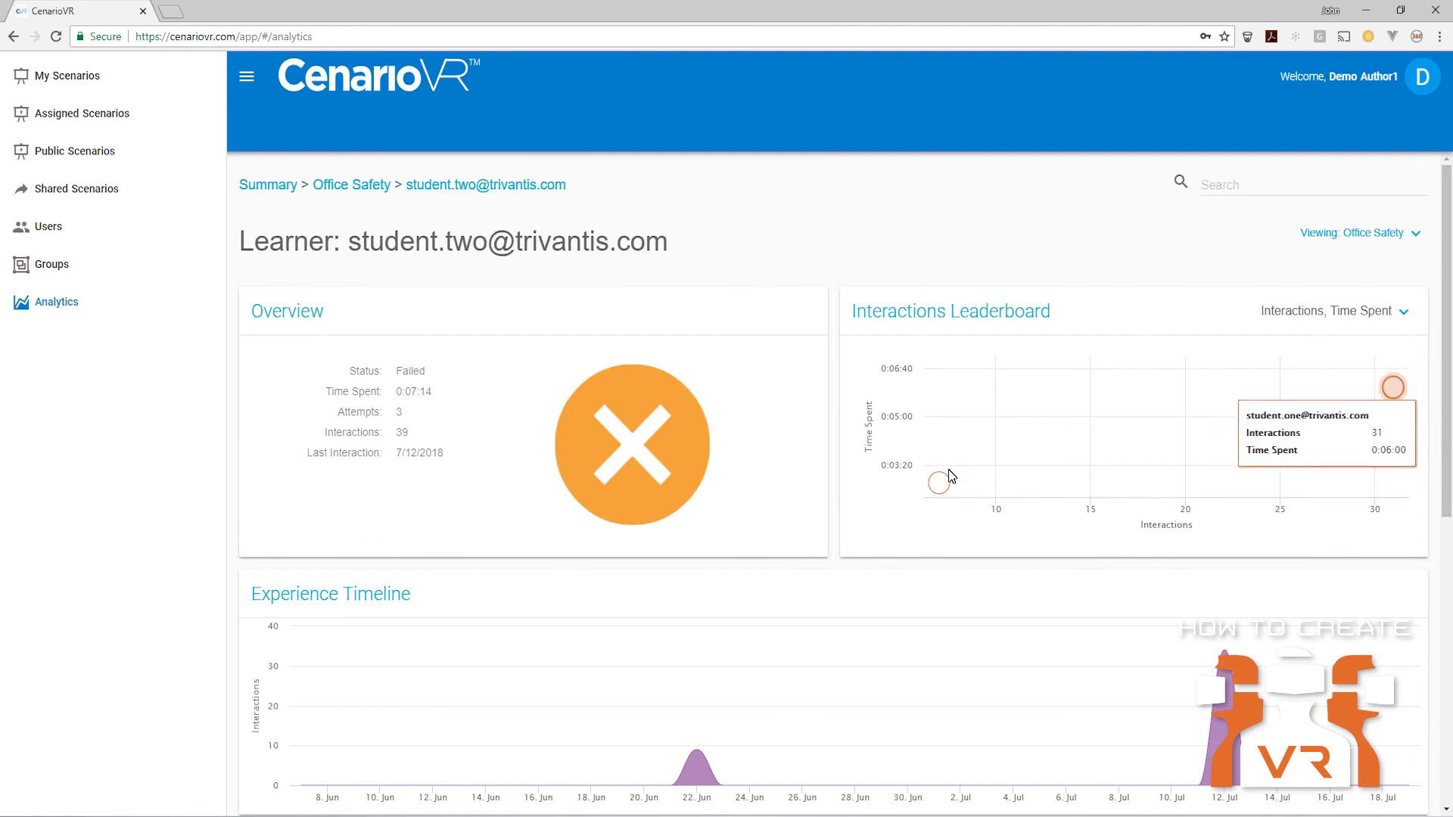
pyautogui.moveTo(951, 515)
pyautogui.scroll(-3, 733, 552)
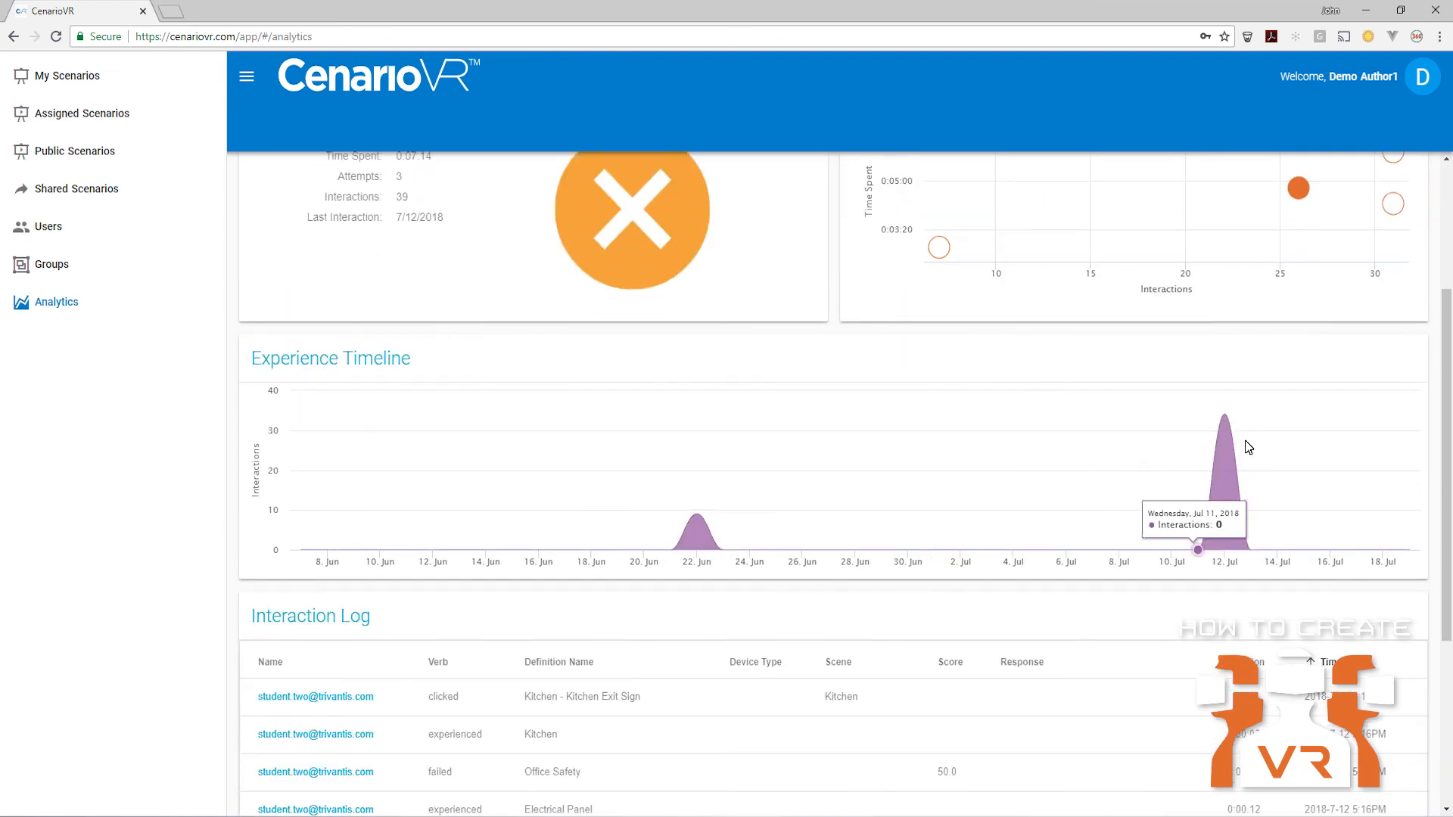
pyautogui.scroll(-2, 422, 538)
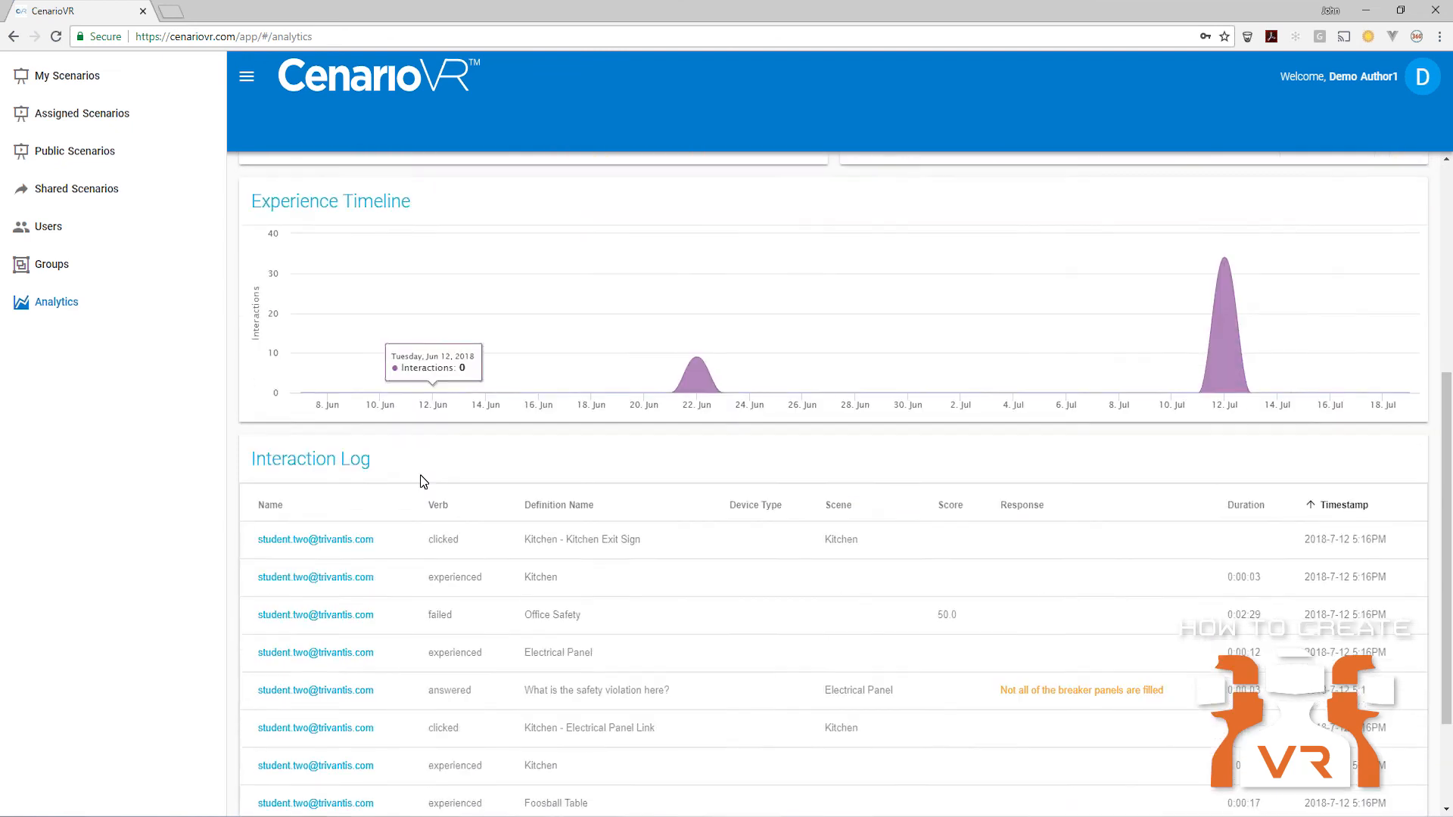
# Step: Open the same learner's analytics across all scenarios and examine the overview charts, leaderboards, timeline and interaction log
pyautogui.scroll(5, 424, 482)
pyautogui.click(512, 195)
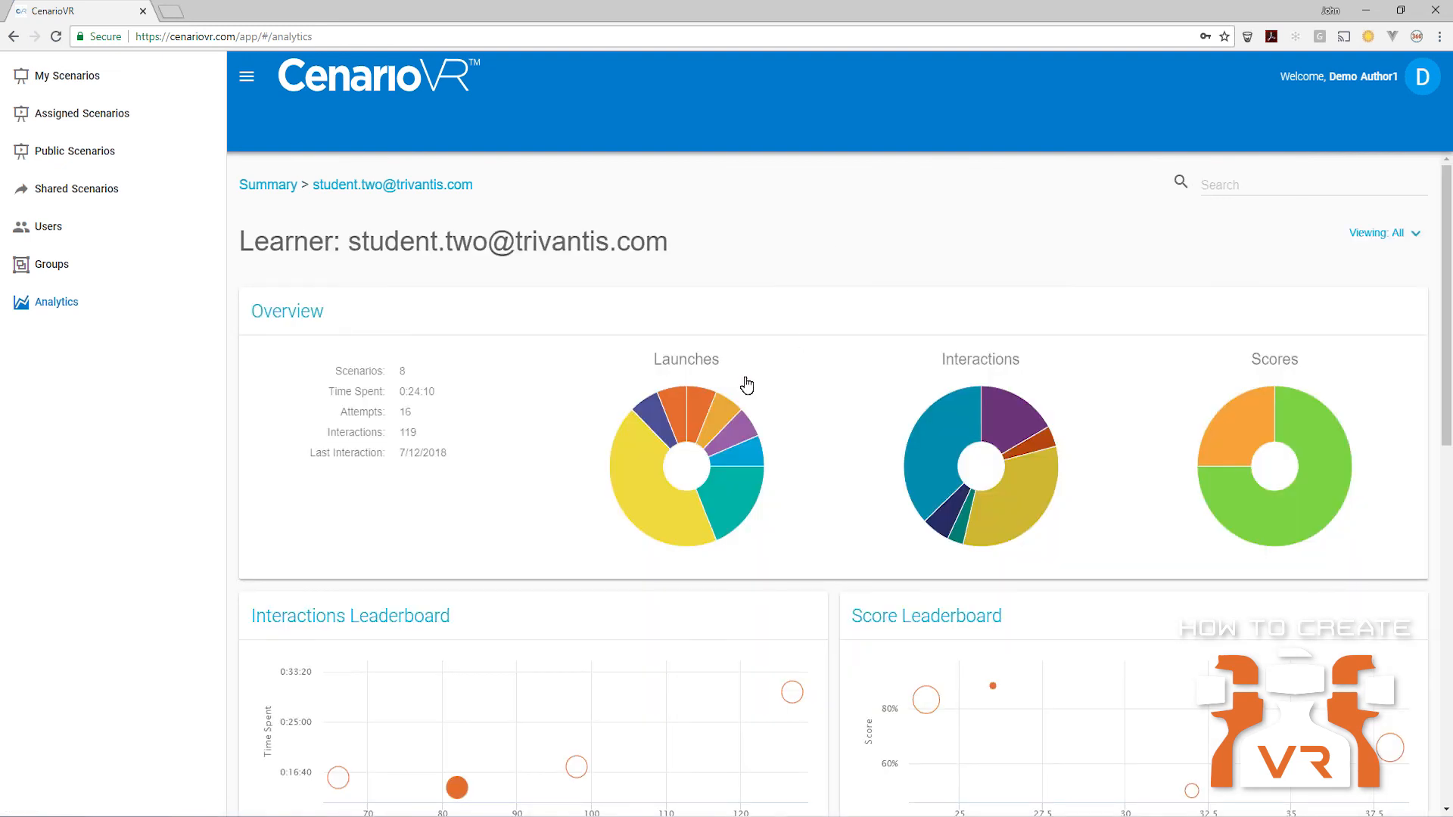
pyautogui.moveTo(656, 422)
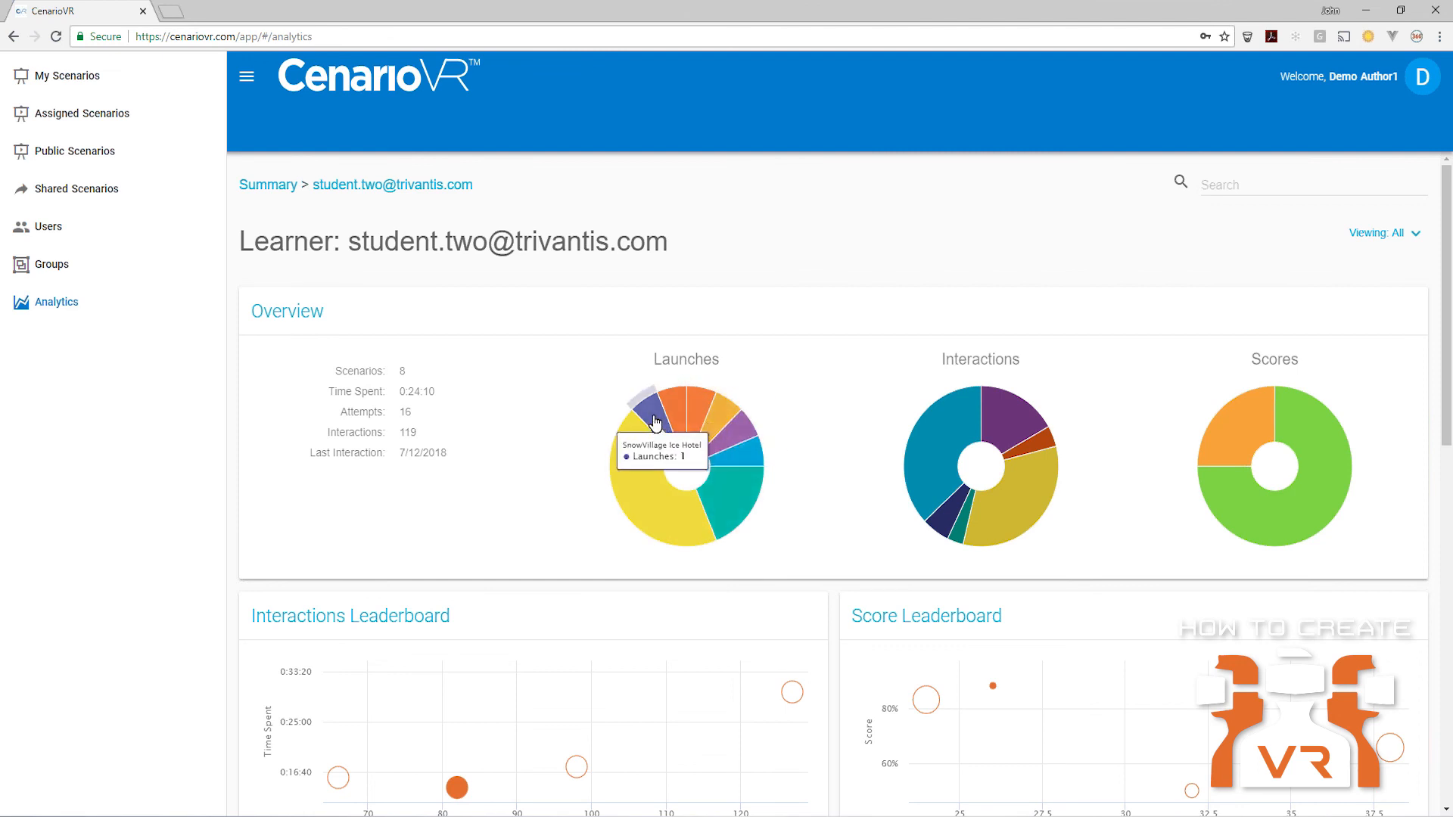
pyautogui.moveTo(1017, 420)
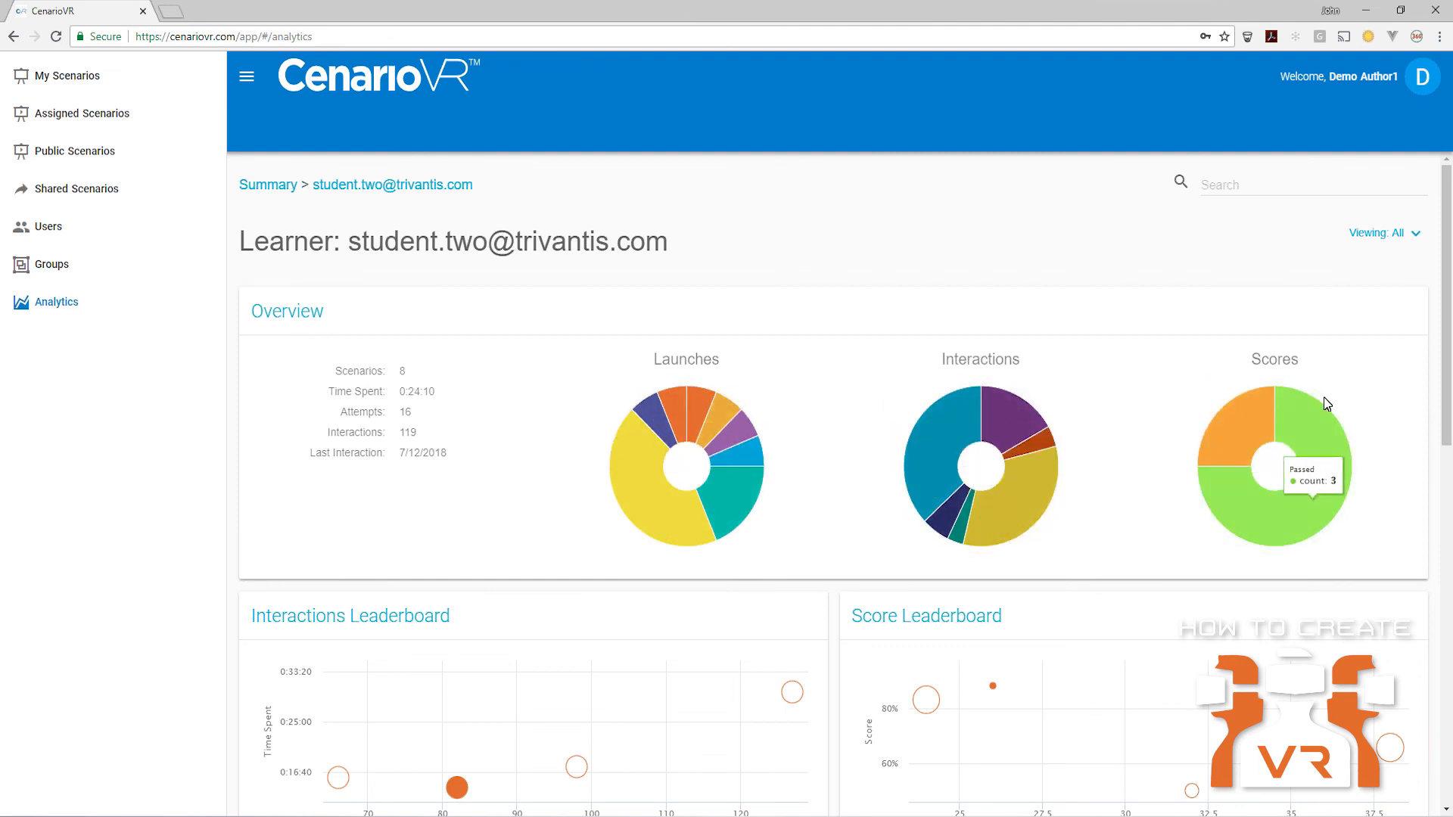
pyautogui.scroll(-3, 1106, 454)
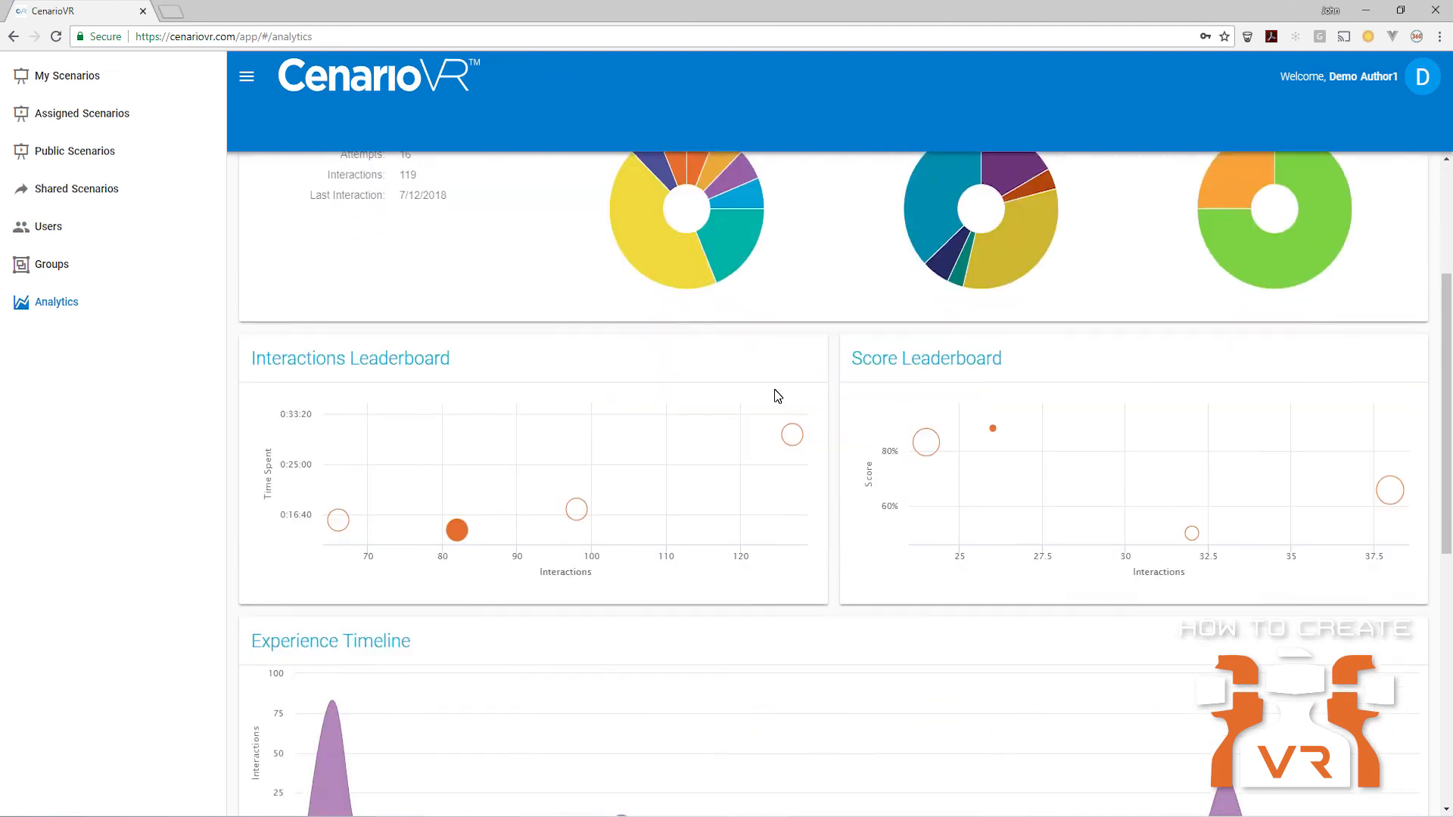
pyautogui.scroll(-4, 568, 720)
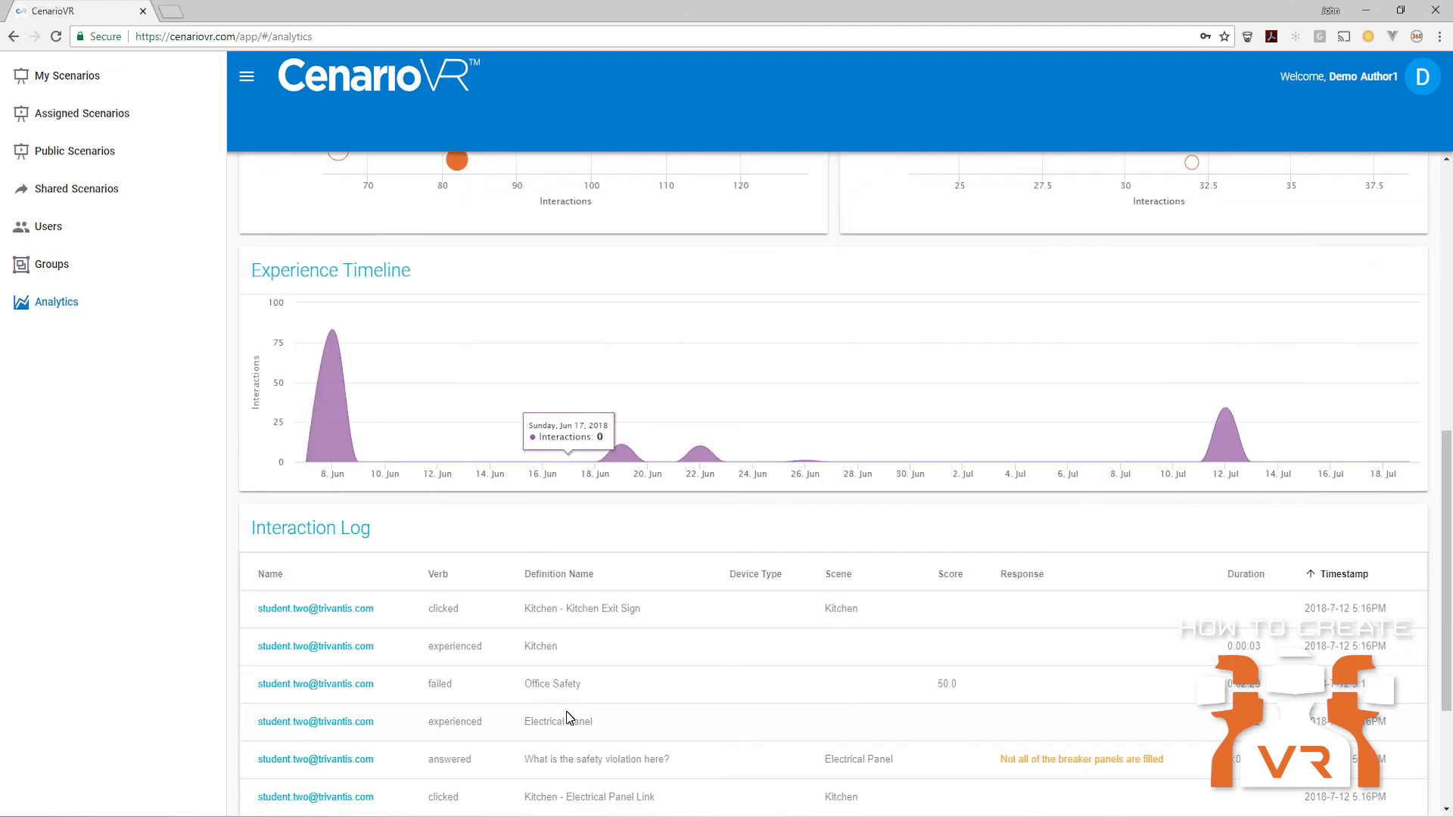
pyautogui.scroll(-1, 569, 718)
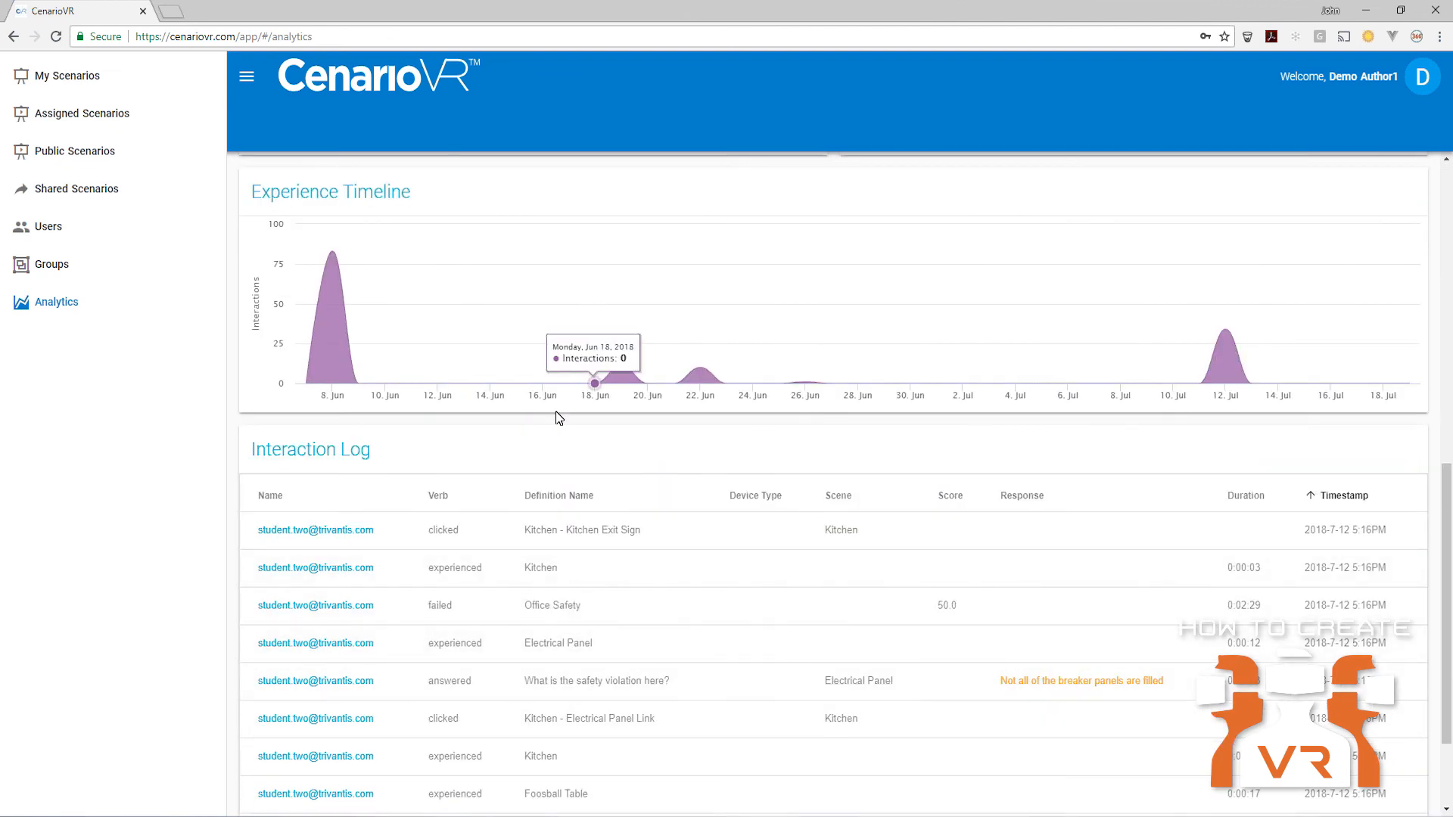
pyautogui.scroll(5, 696, 433)
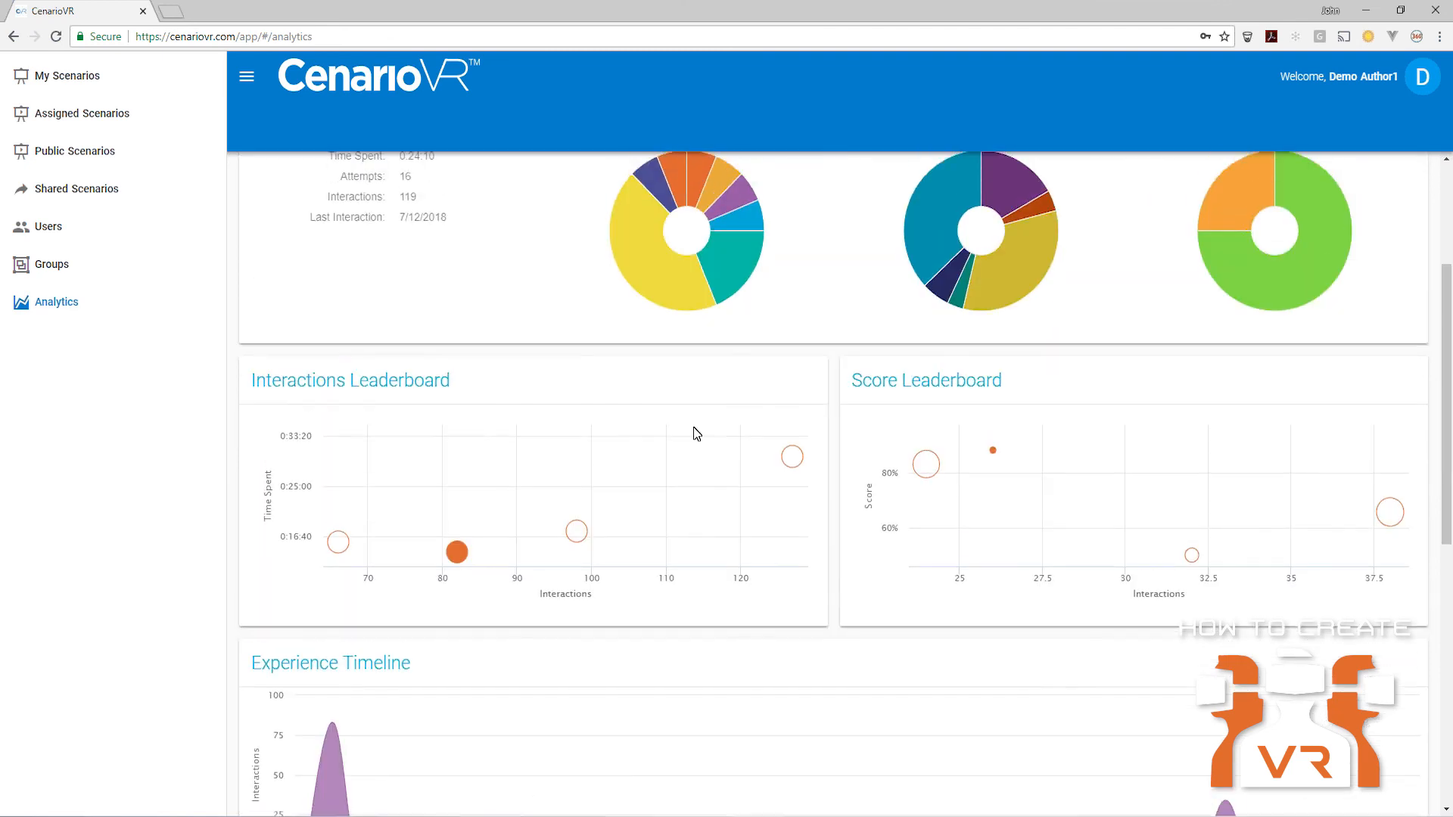
pyautogui.moveTo(378, 533)
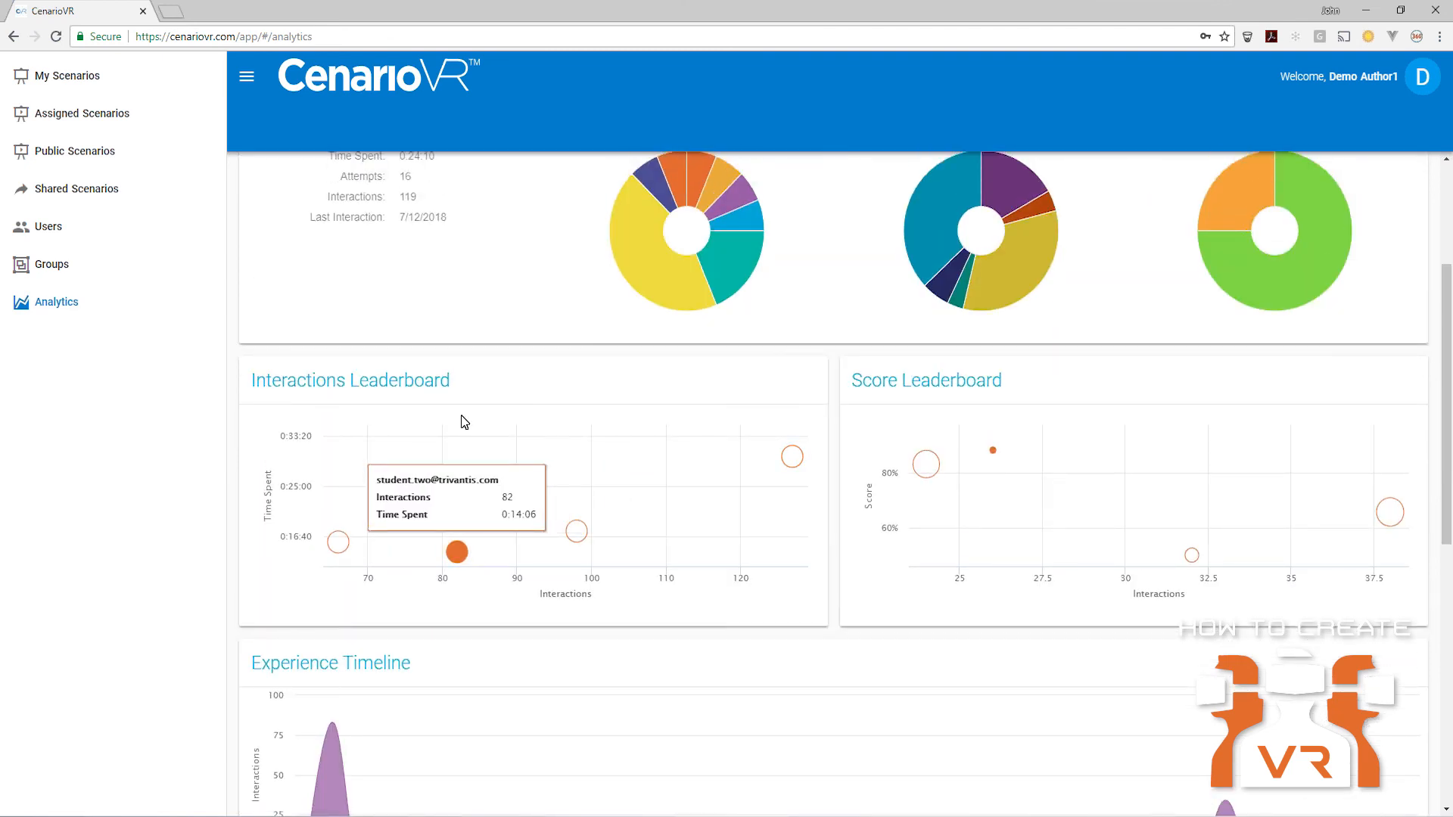
pyautogui.scroll(3, 465, 423)
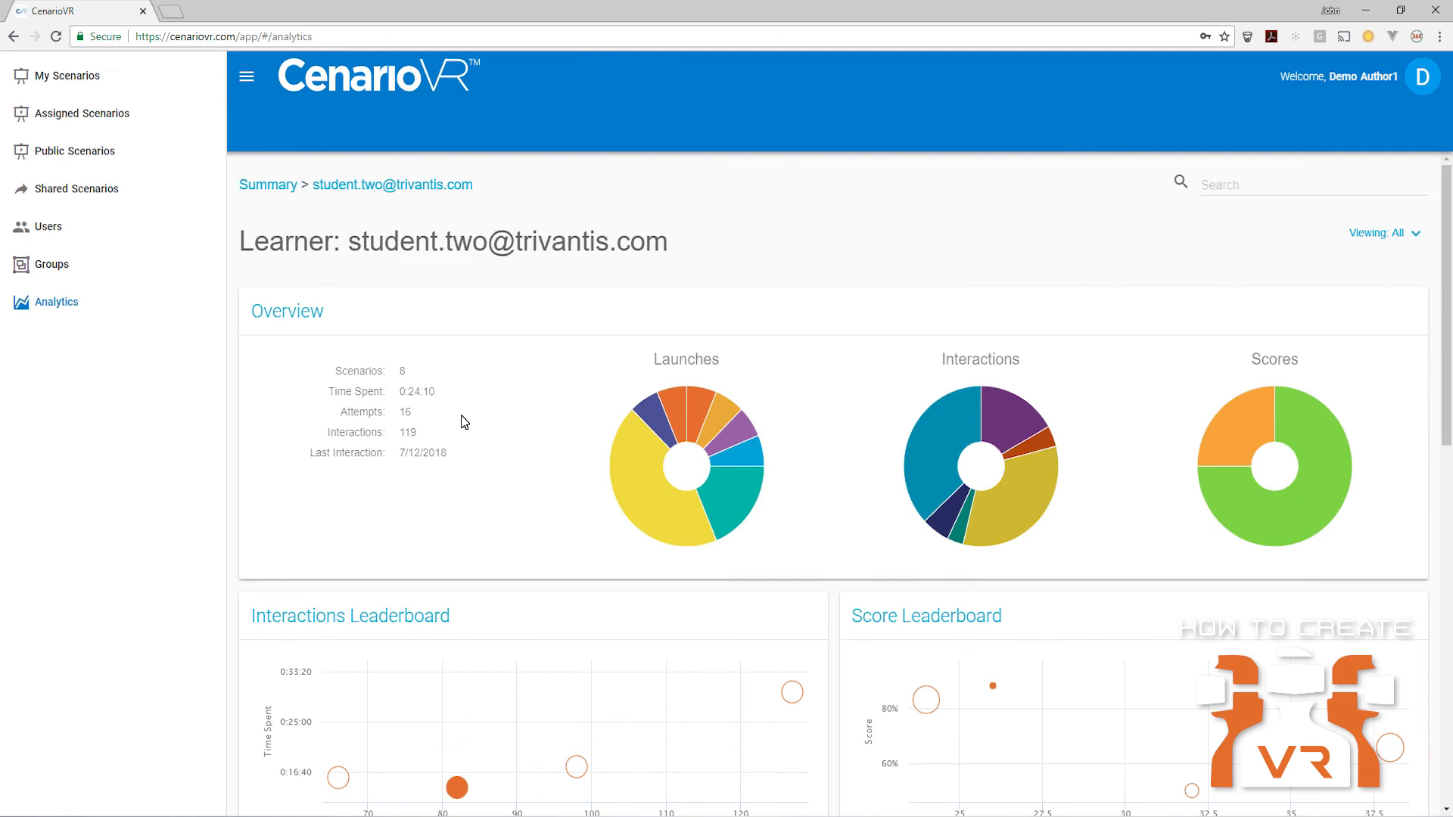